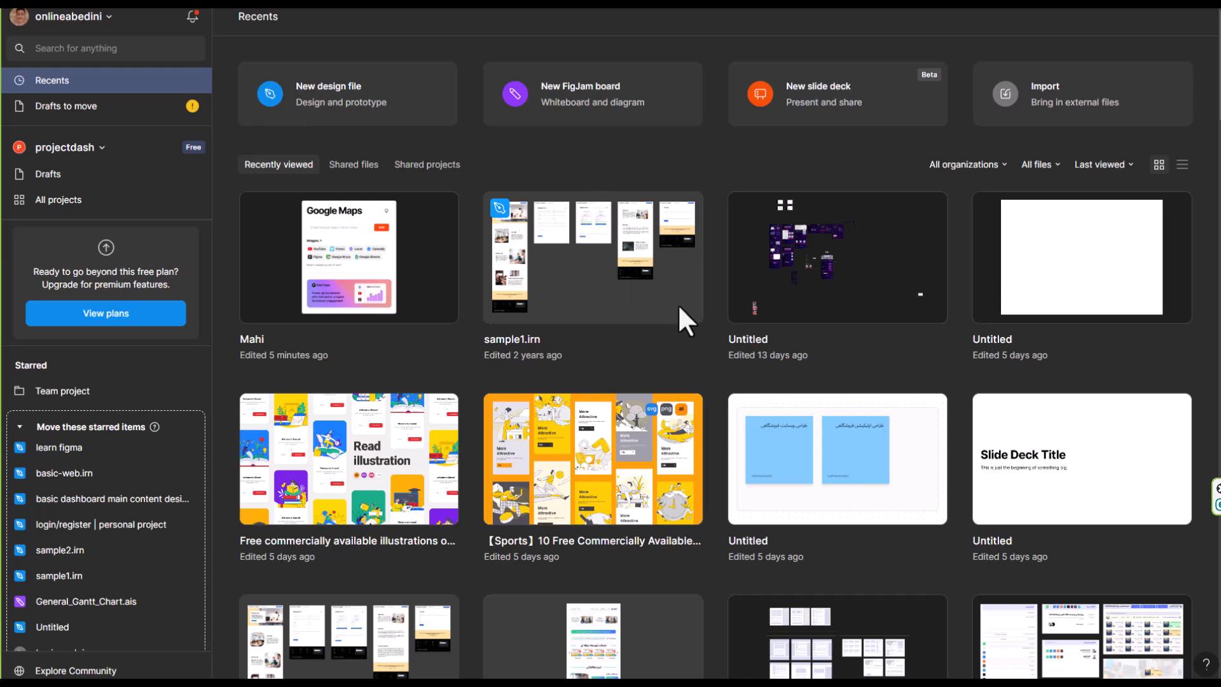
# Look through the recently viewed design files and the starred items on the home page
pyautogui.scroll(-10, 639, 280)
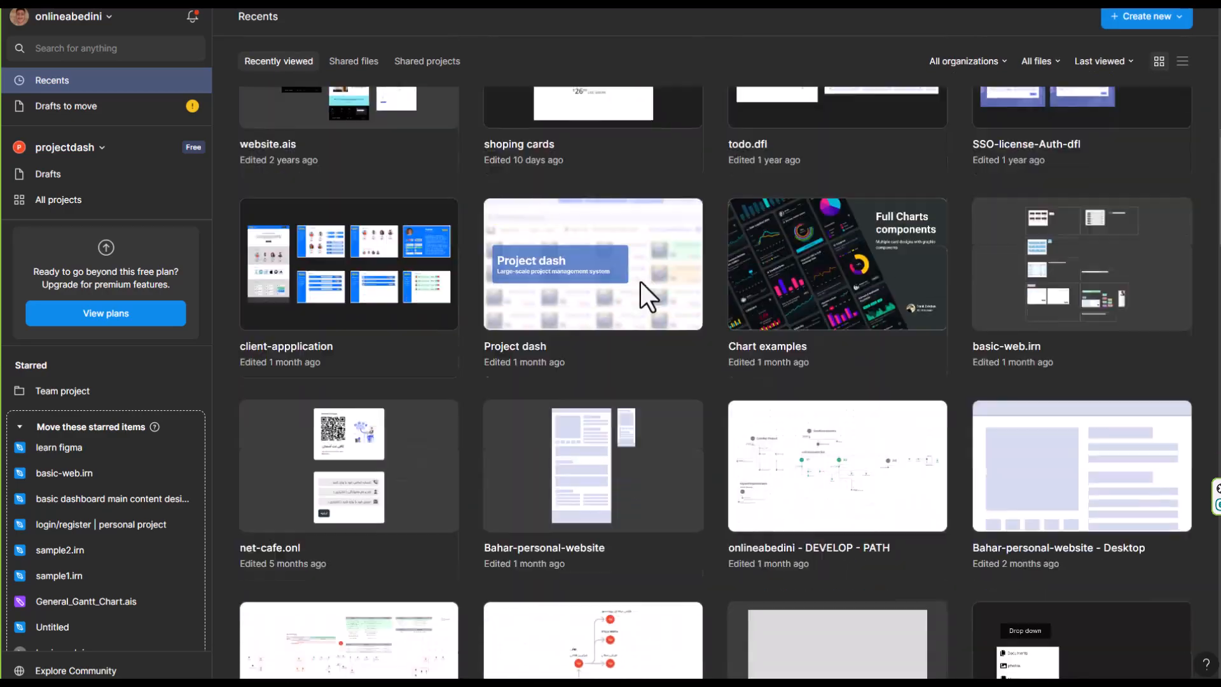
pyautogui.scroll(12, 639, 280)
pyautogui.scroll(-4, 639, 280)
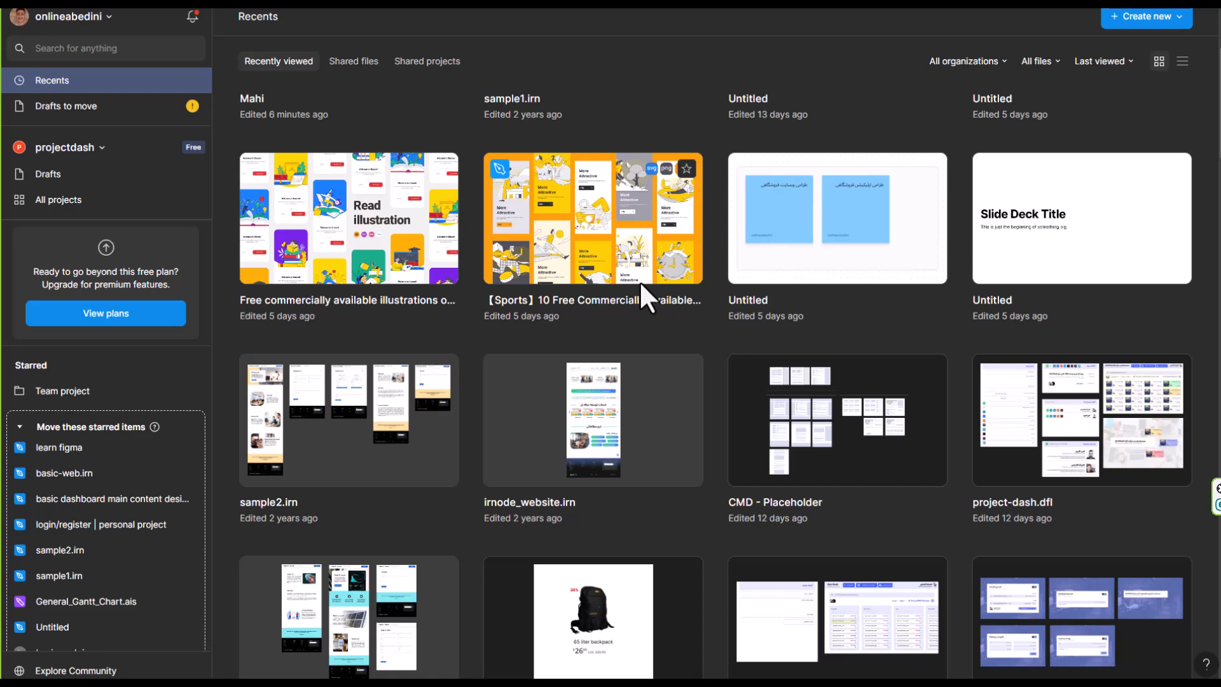
pyautogui.scroll(-10, 756, 197)
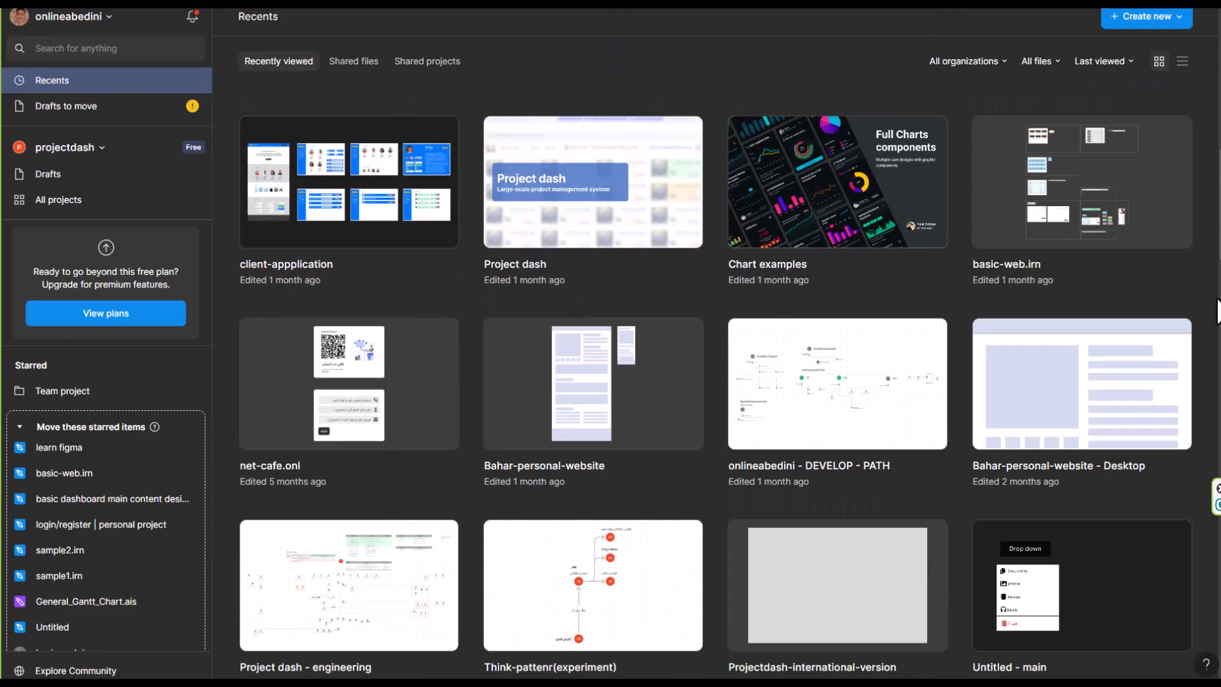
pyautogui.scroll(3, 711, 452)
pyautogui.scroll(9, 711, 453)
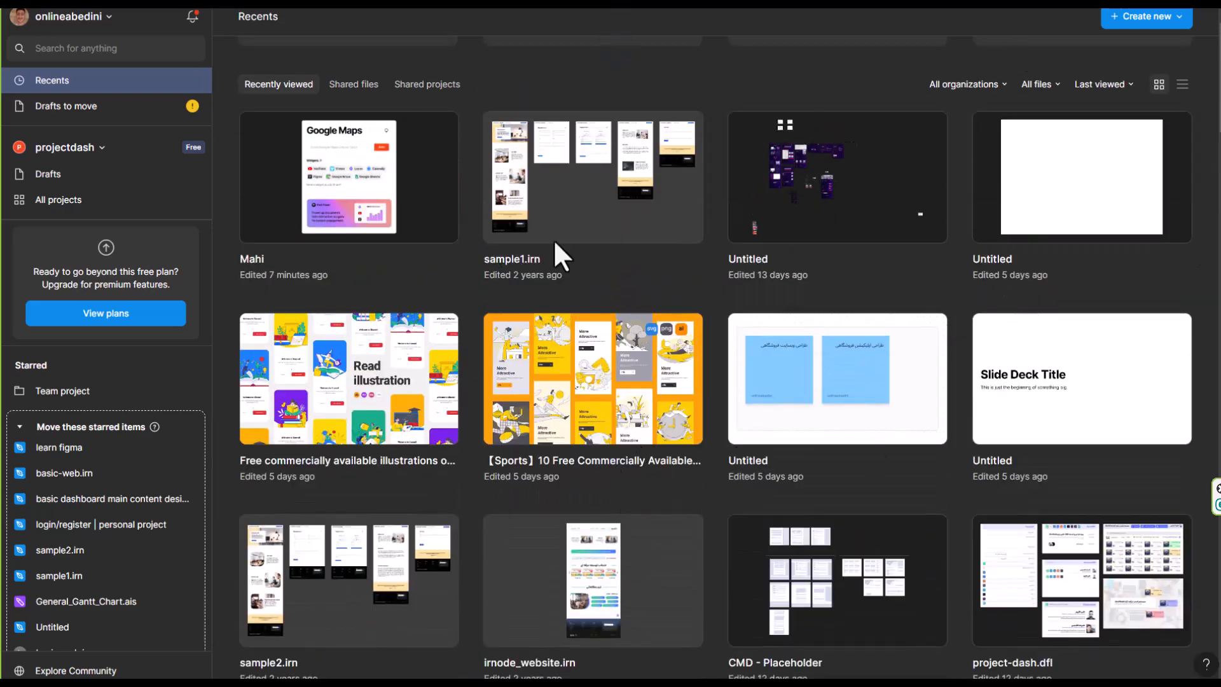
pyautogui.scroll(1, 461, 344)
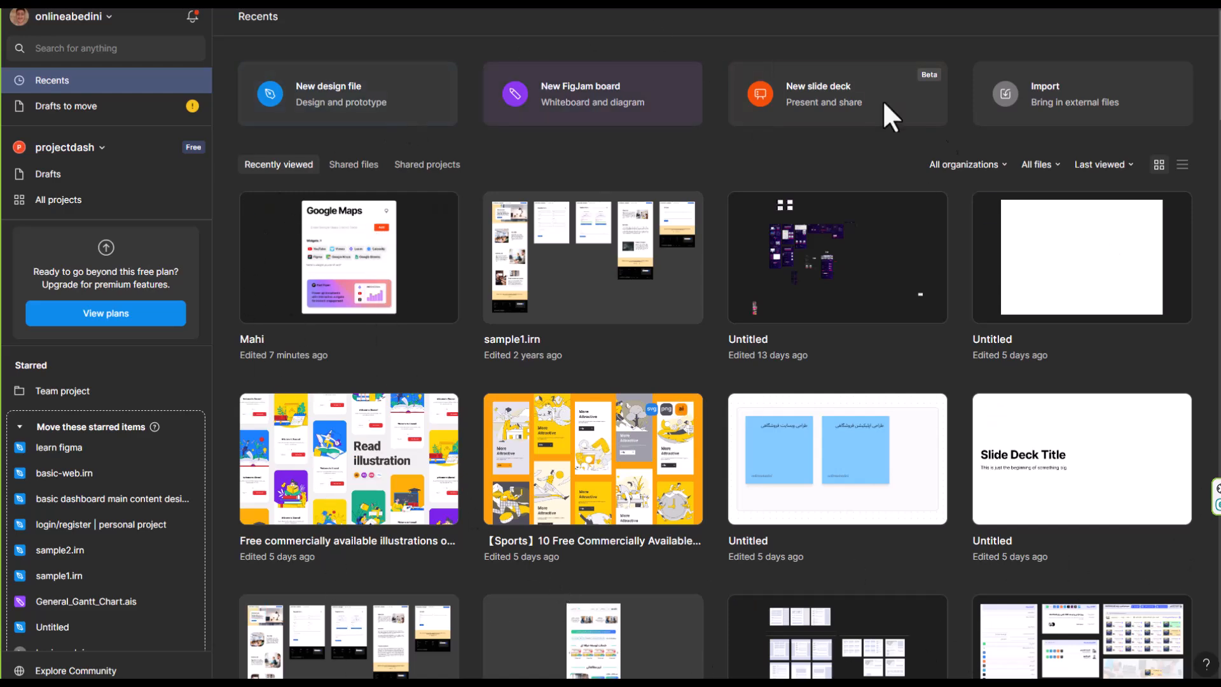
pyautogui.scroll(-15, 1017, 286)
pyautogui.scroll(20, 337, 438)
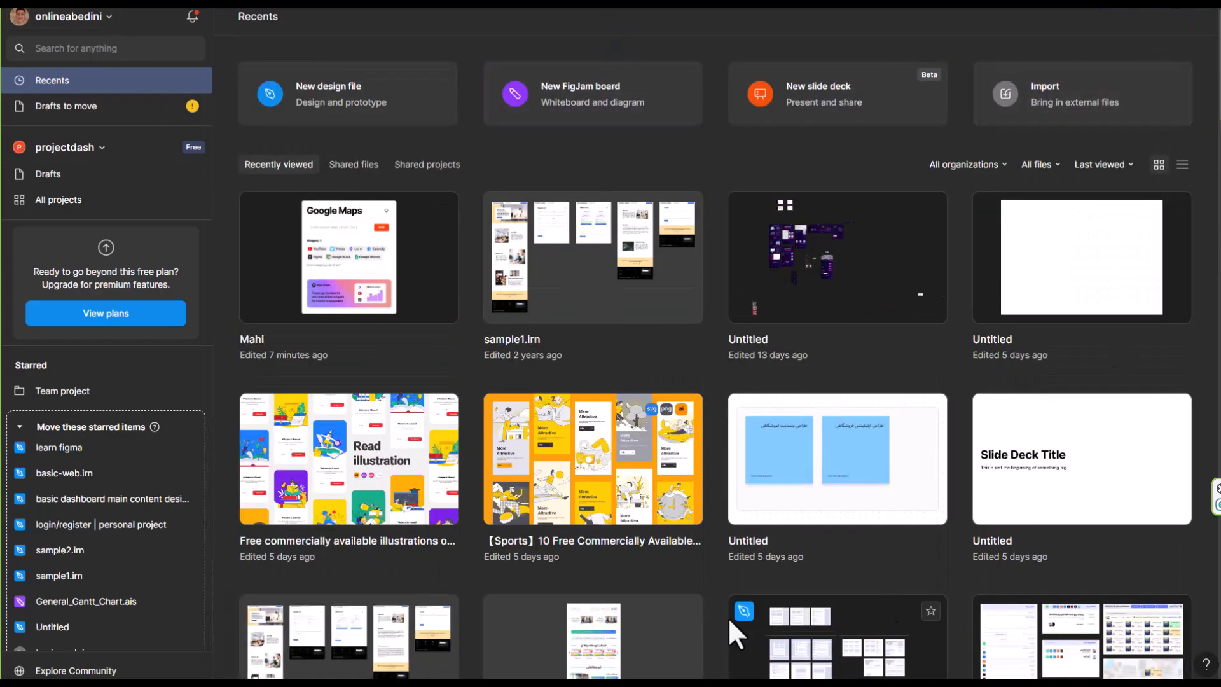
pyautogui.scroll(-12, 349, 428)
pyautogui.scroll(12, 1019, 281)
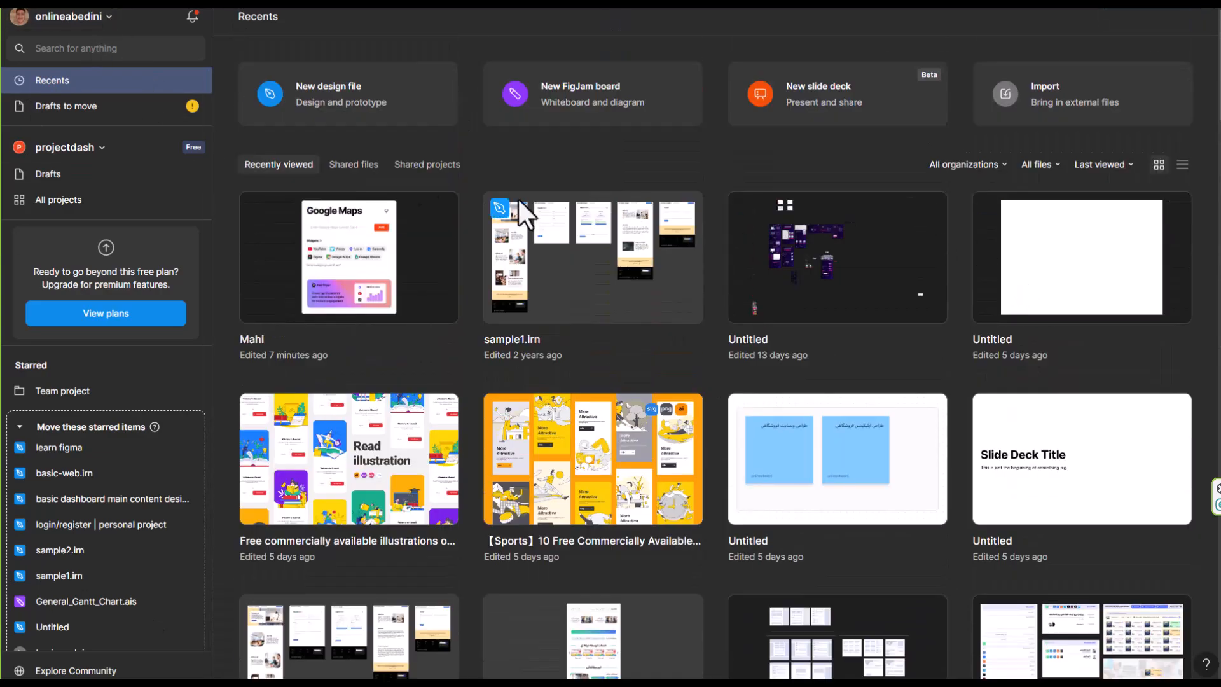
pyautogui.scroll(-15, 351, 173)
pyautogui.scroll(15, 908, 273)
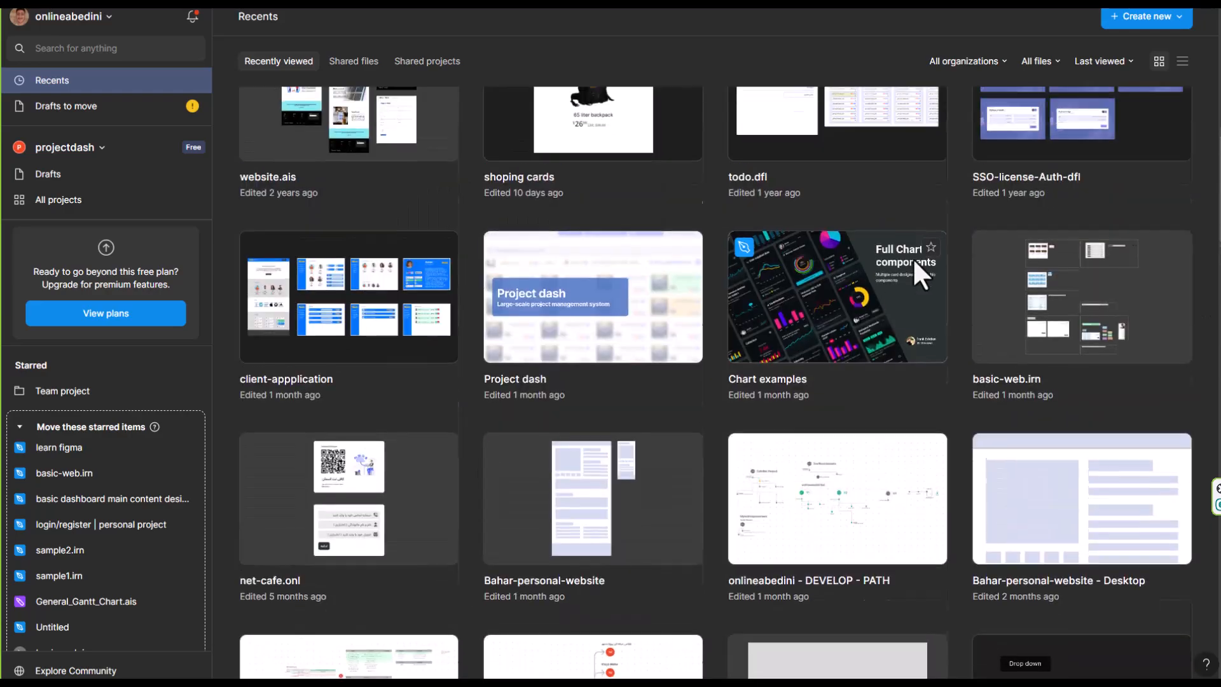
pyautogui.scroll(-6, 1158, 245)
pyautogui.scroll(-20, 1158, 245)
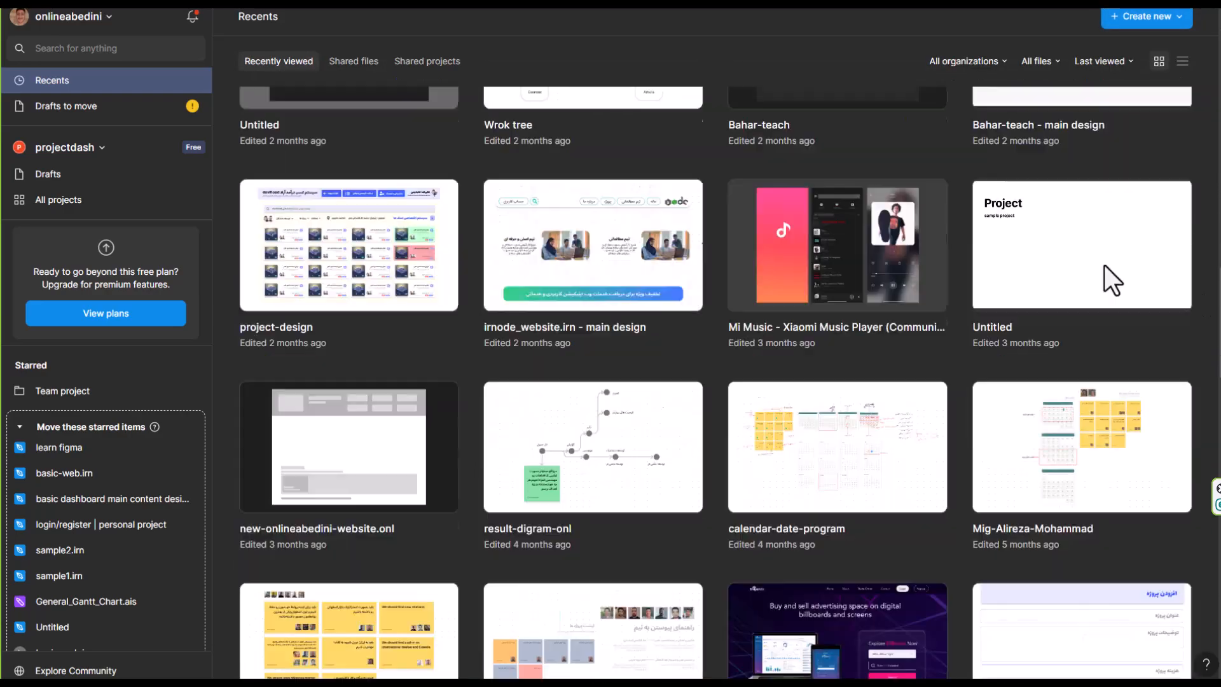
pyautogui.scroll(5, 1044, 319)
pyautogui.scroll(15, 1043, 319)
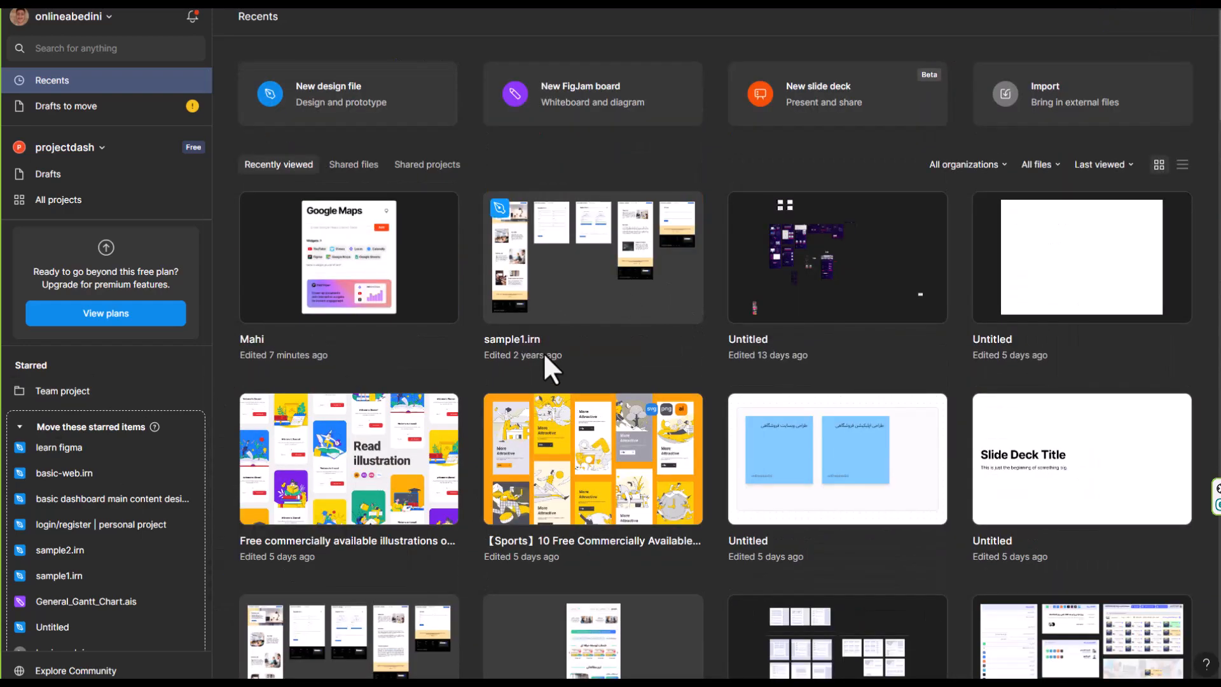
pyautogui.scroll(-2, 48, 468)
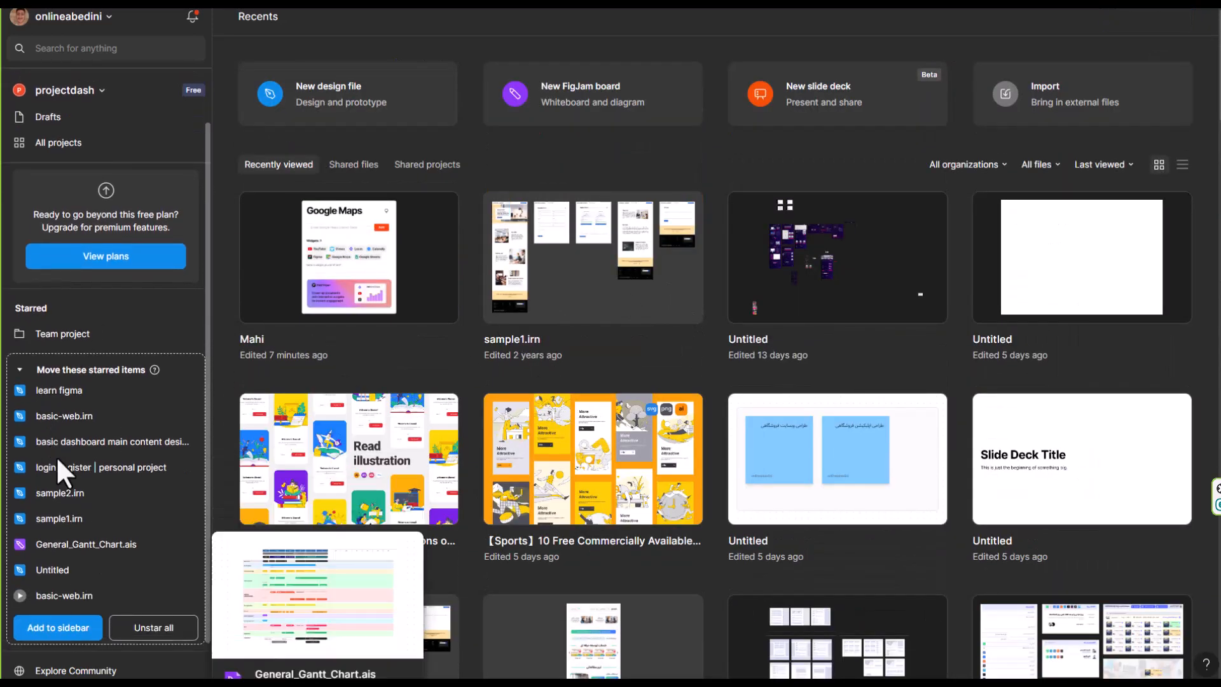
pyautogui.scroll(2, 115, 223)
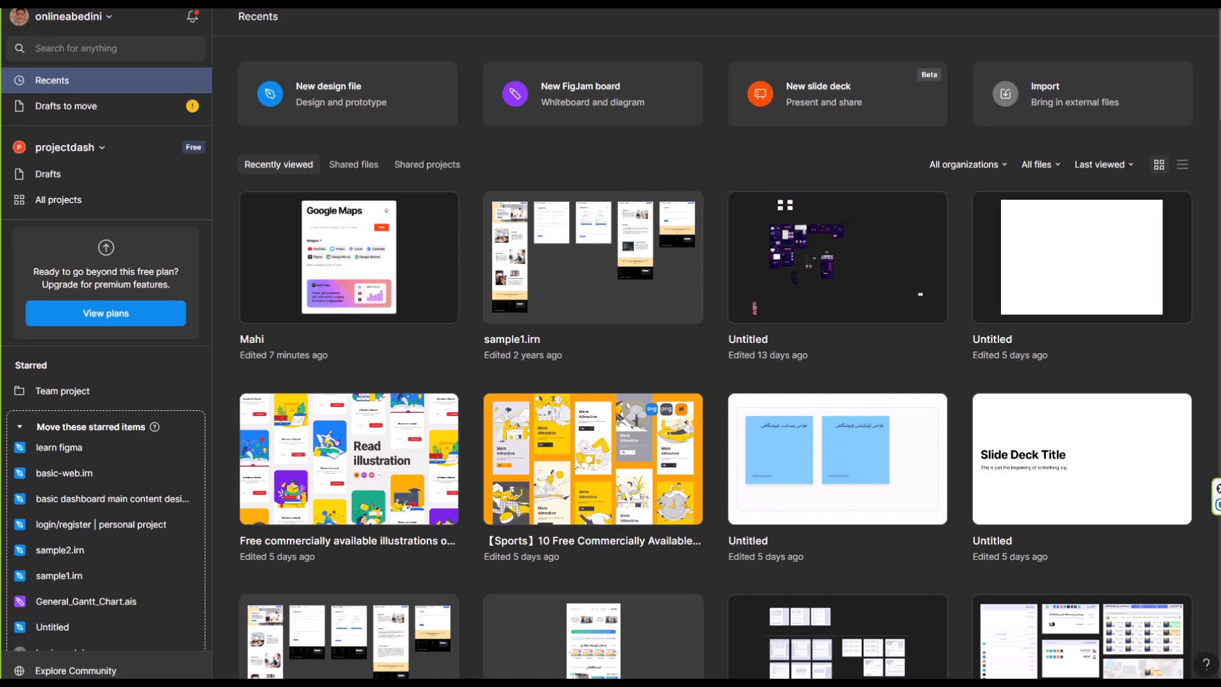
# Open the Community page and browse its featured presentations and design resources
pyautogui.click(70, 671)
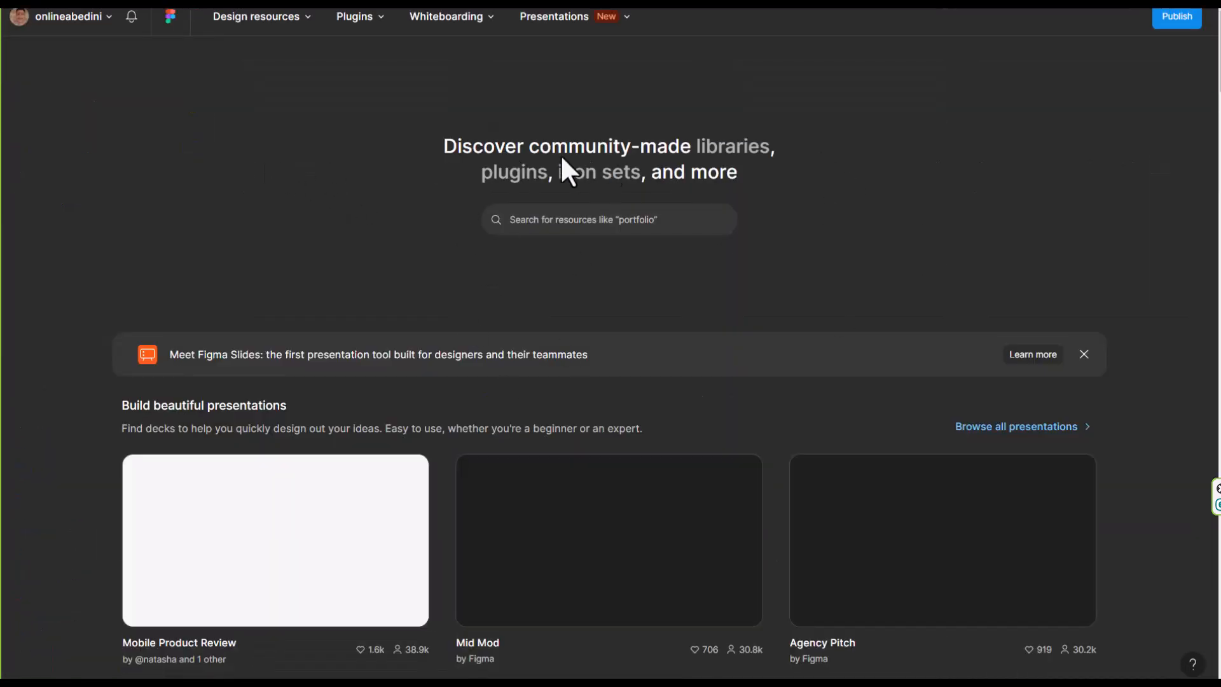
pyautogui.scroll(-1, 471, 191)
pyautogui.scroll(-2, 413, 172)
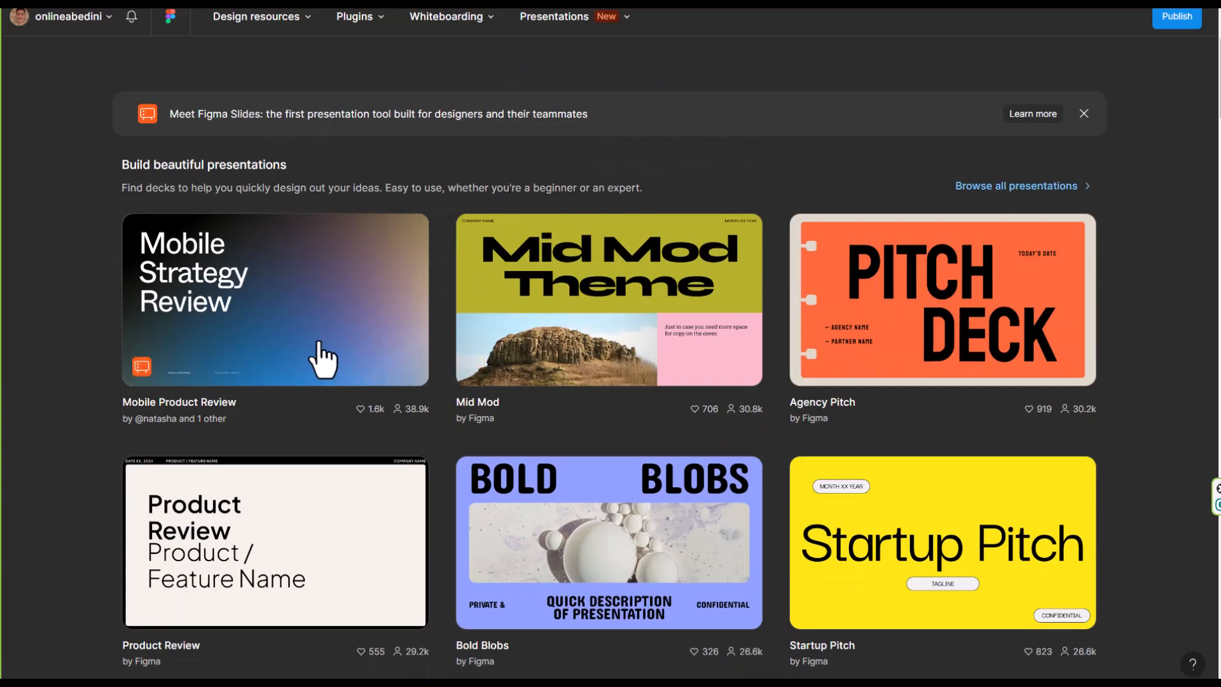
pyautogui.scroll(-8, 809, 229)
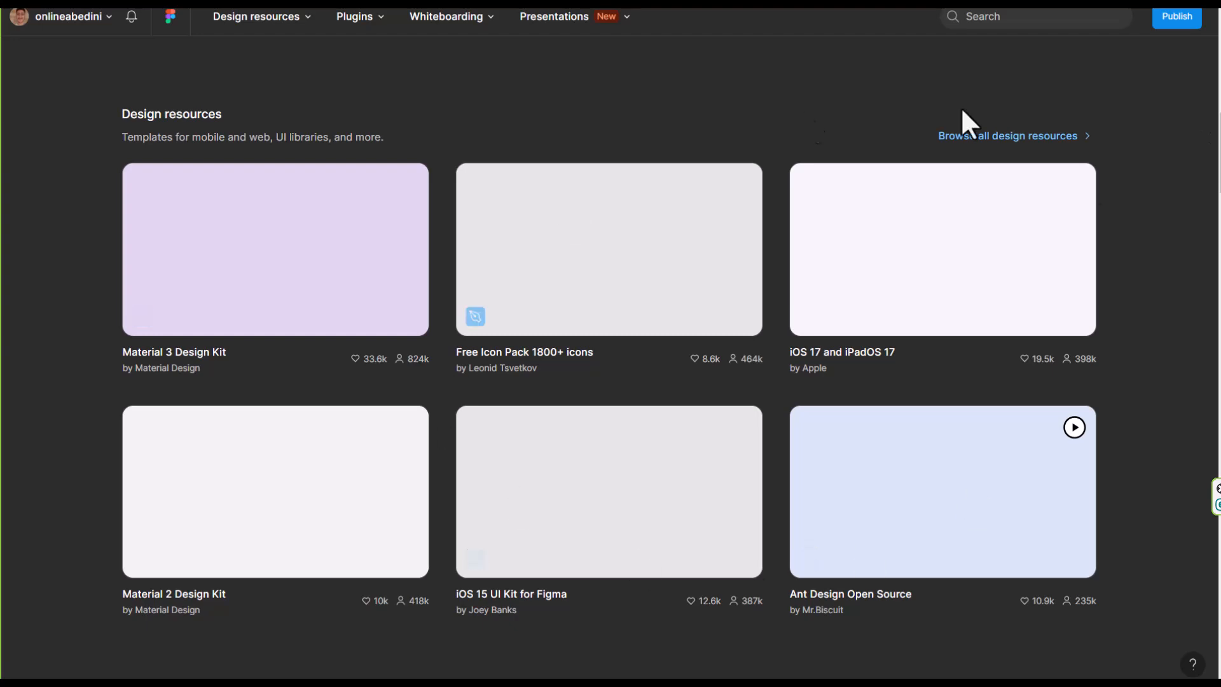
pyautogui.scroll(8, 804, 120)
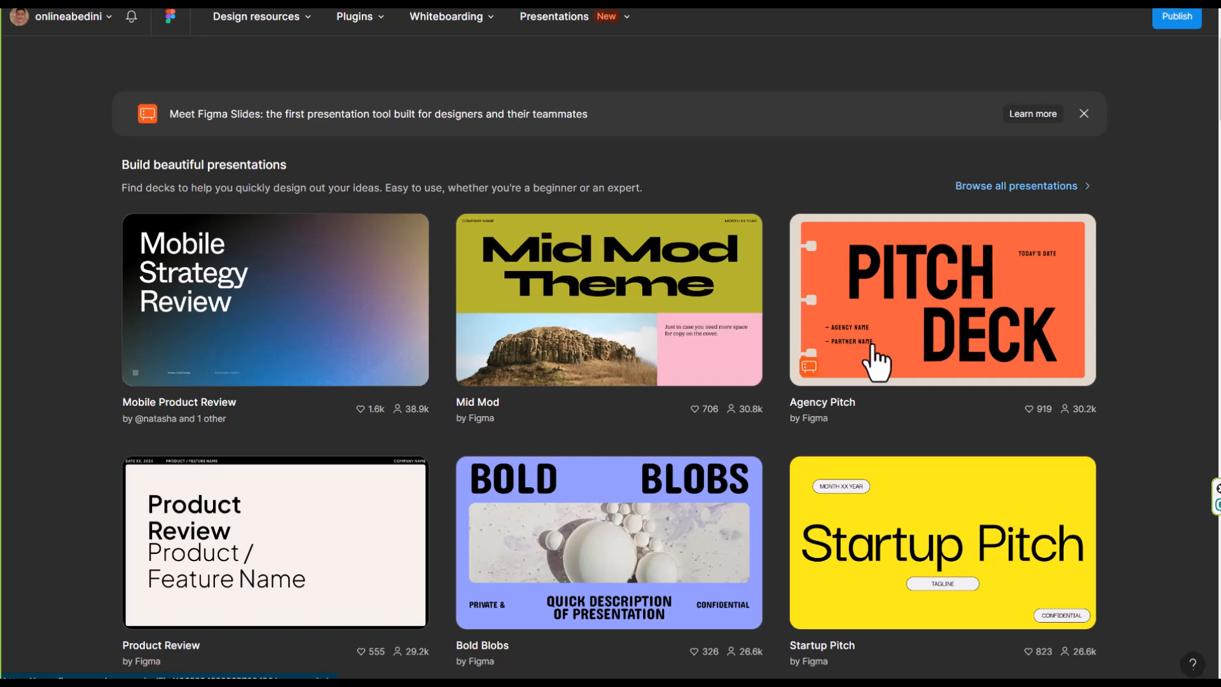
pyautogui.scroll(3, 876, 363)
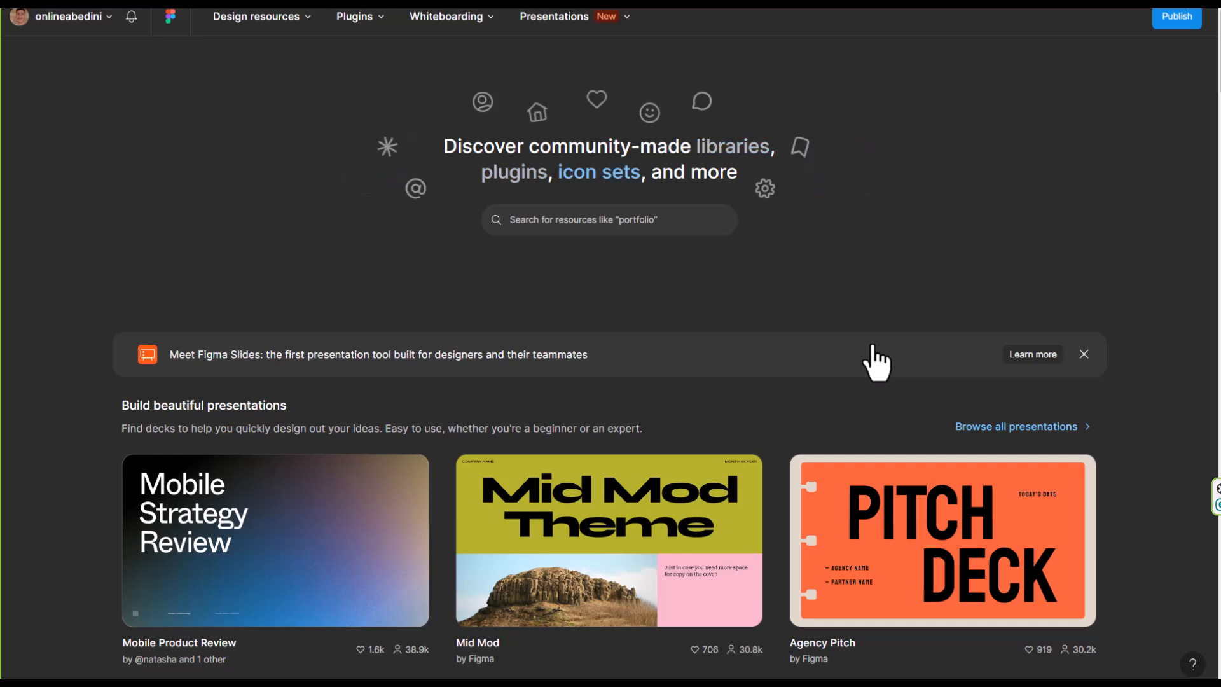
# Search the community resources for "cart page"
pyautogui.click(632, 228)
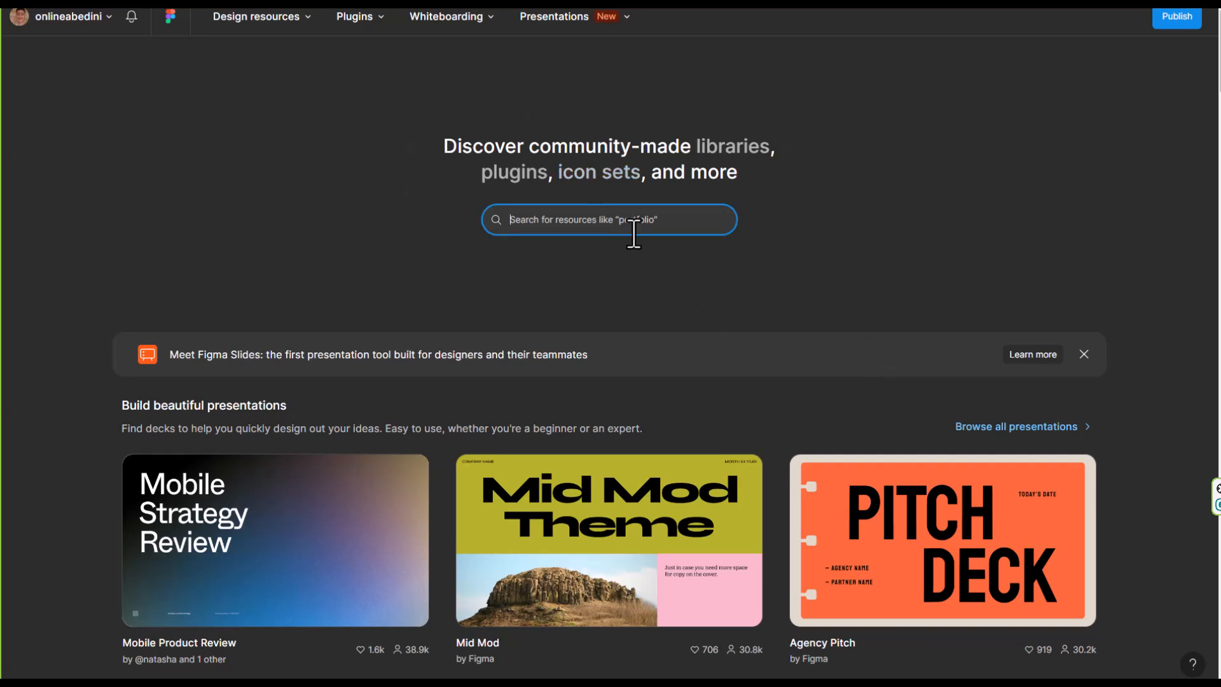
pyautogui.write('car')
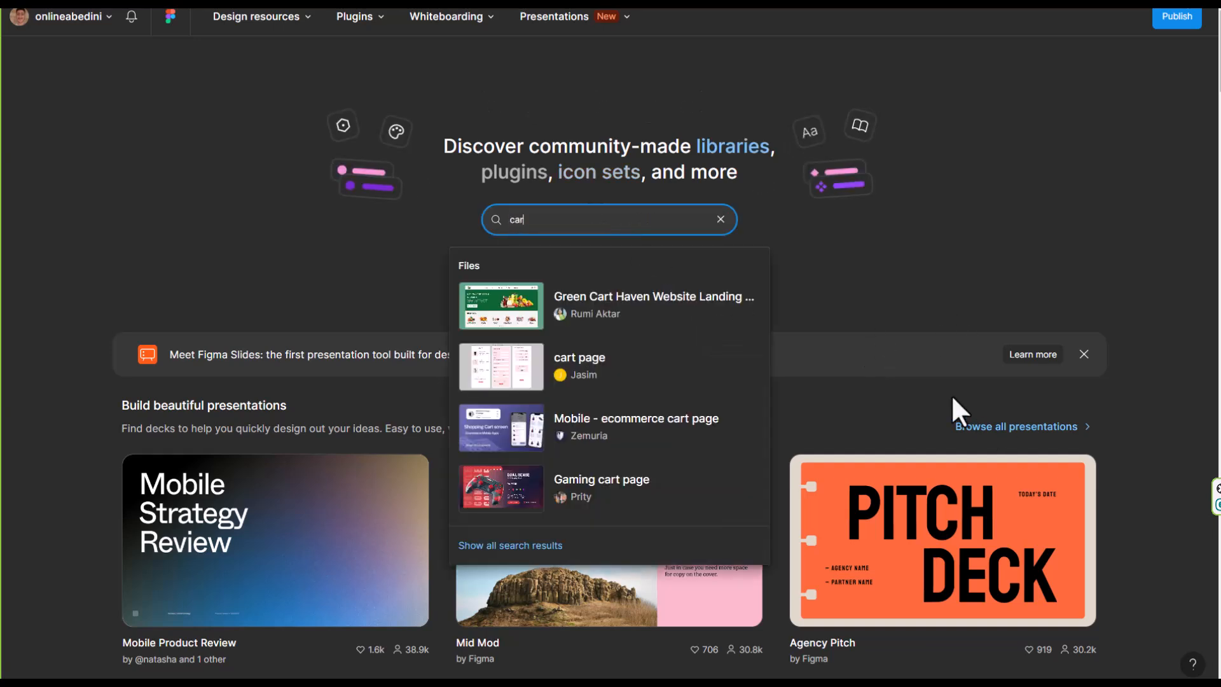
pyautogui.write('t page')
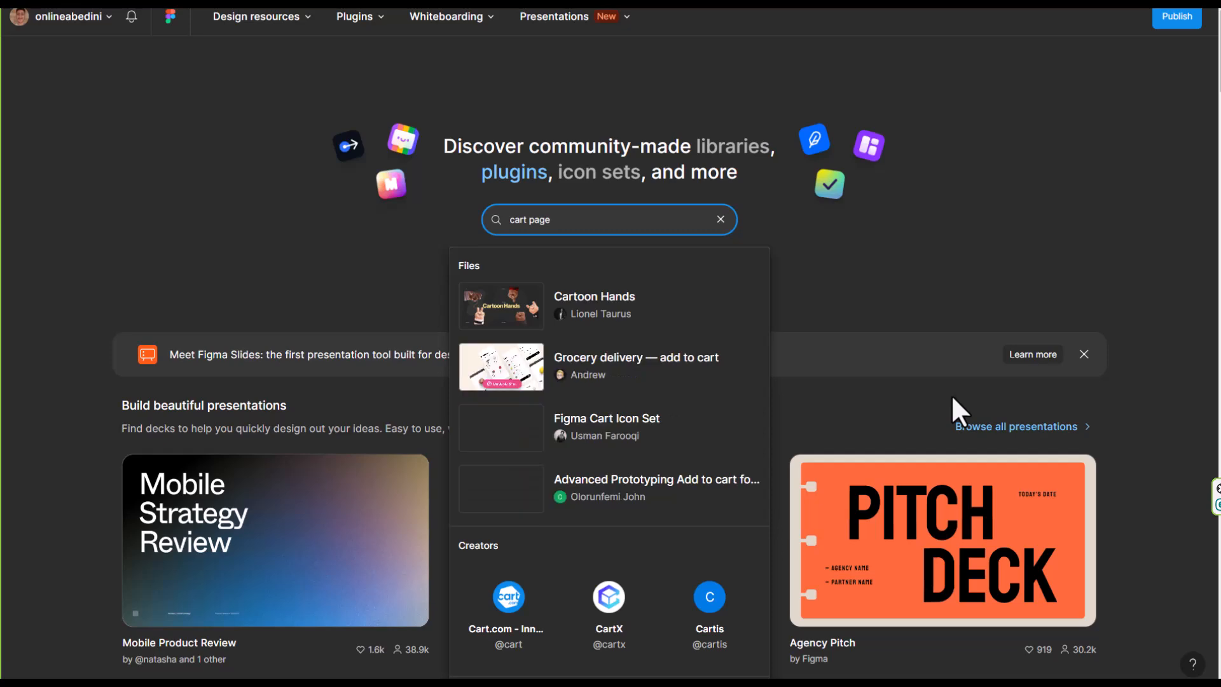
pyautogui.press('Return')
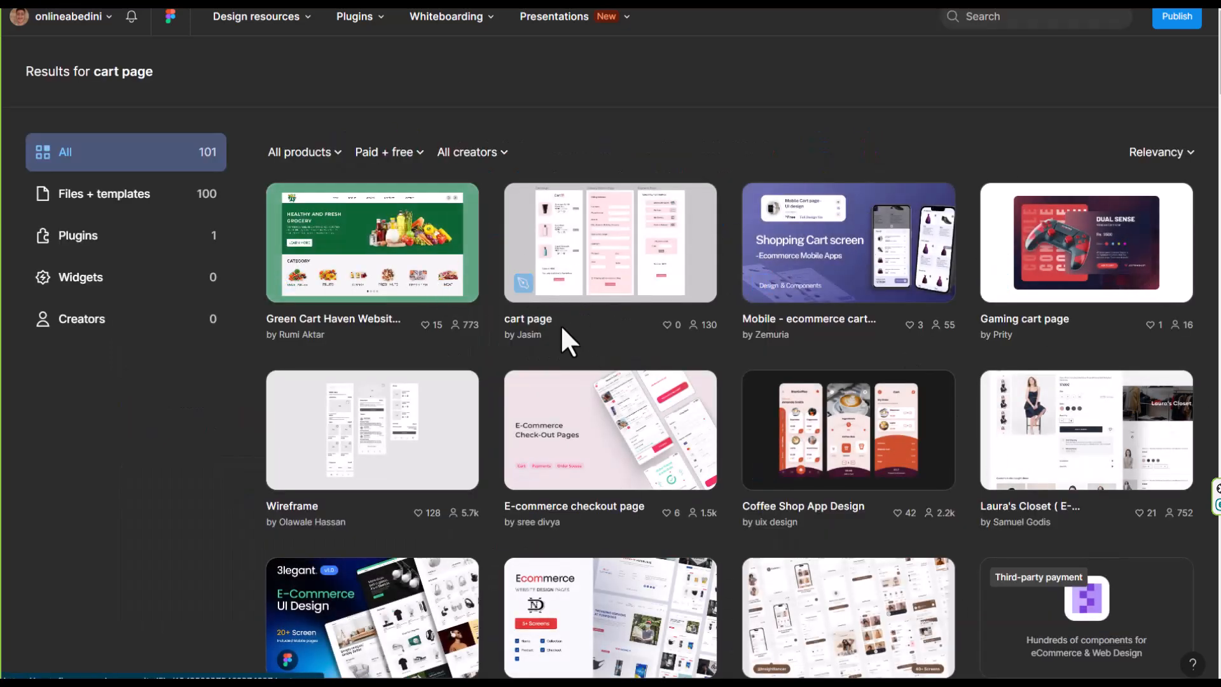
# Open the community design file "cart page" as a new draft in the projectdash team
pyautogui.click(610, 259)
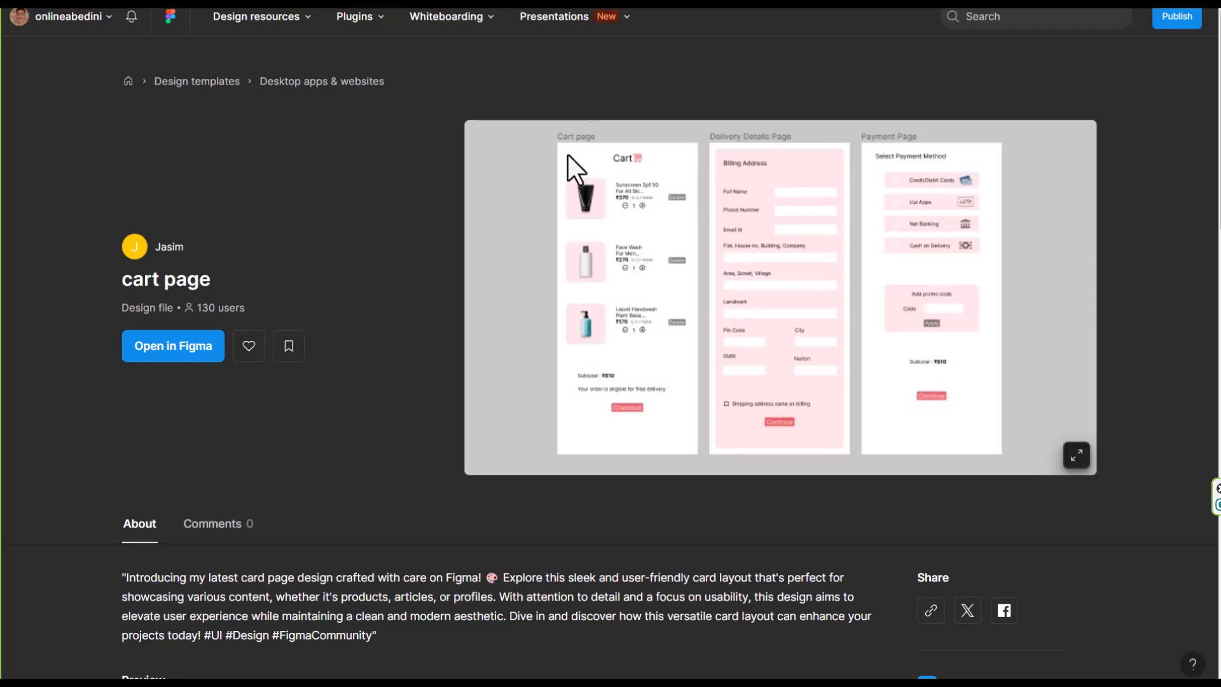
pyautogui.click(167, 363)
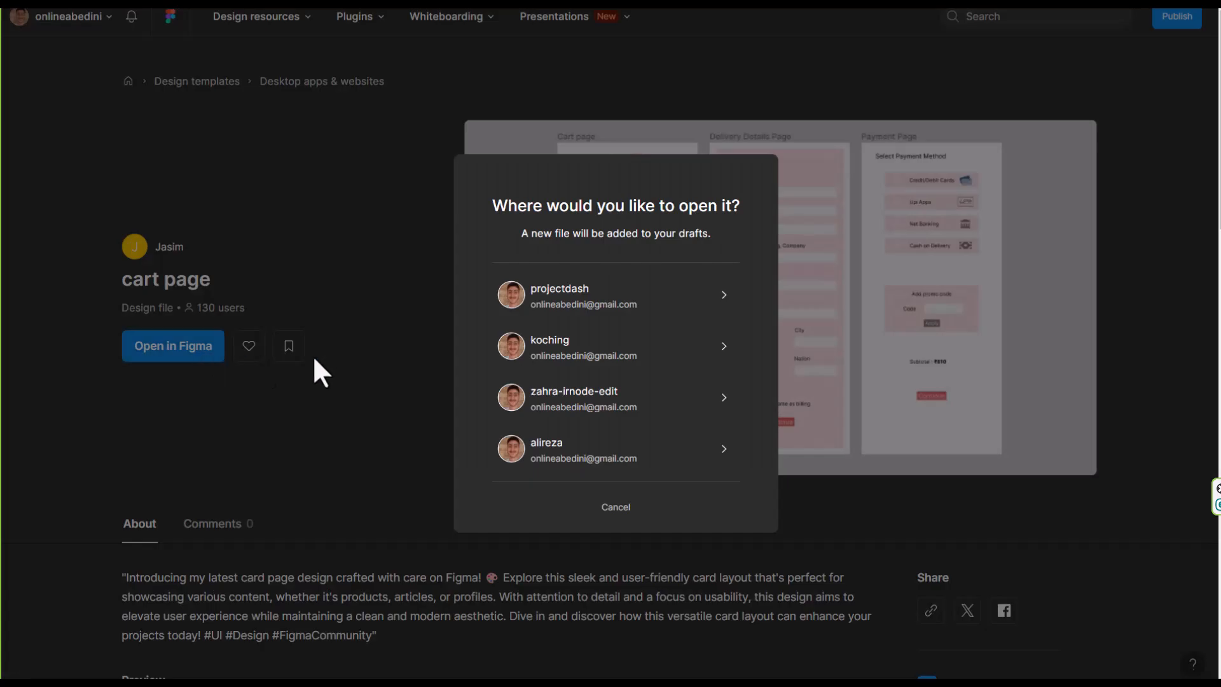
pyautogui.click(649, 302)
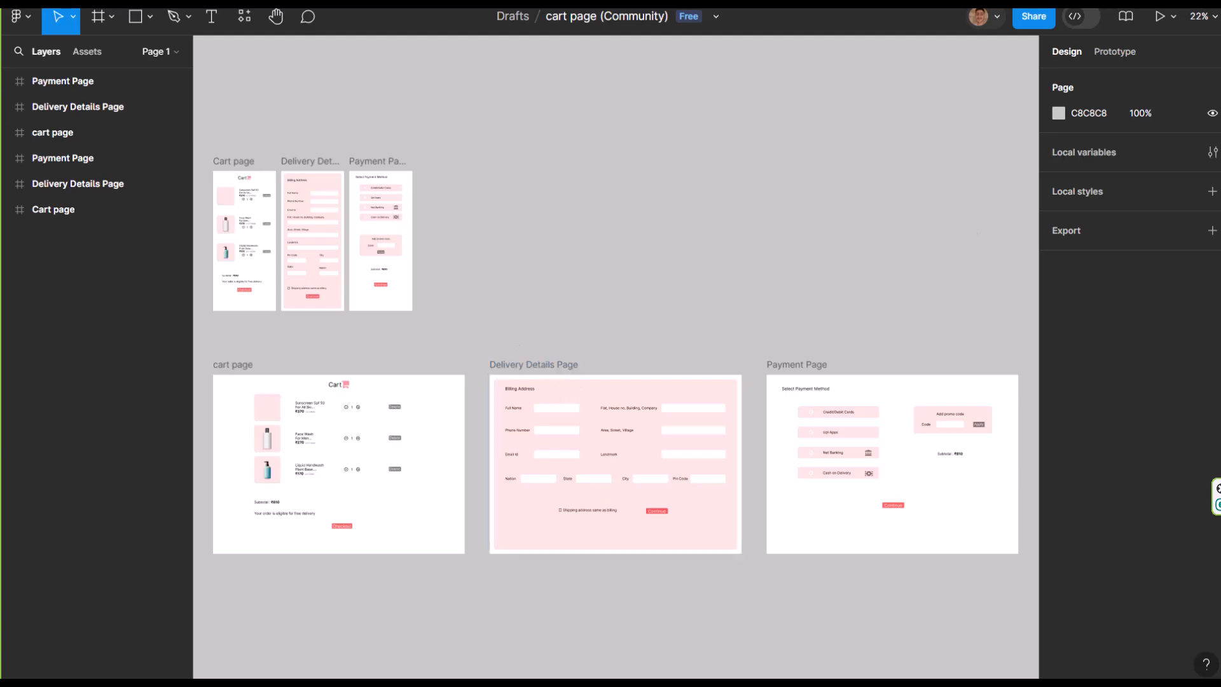
# Examine the mobile Cart page frame, inspecting the sunscreen item's image, its Delete button and the whole product row
pyautogui.scroll(5, 332, 257)
pyautogui.hscroll(-5, 483, 288)
pyautogui.scroll(3, 610, 314)
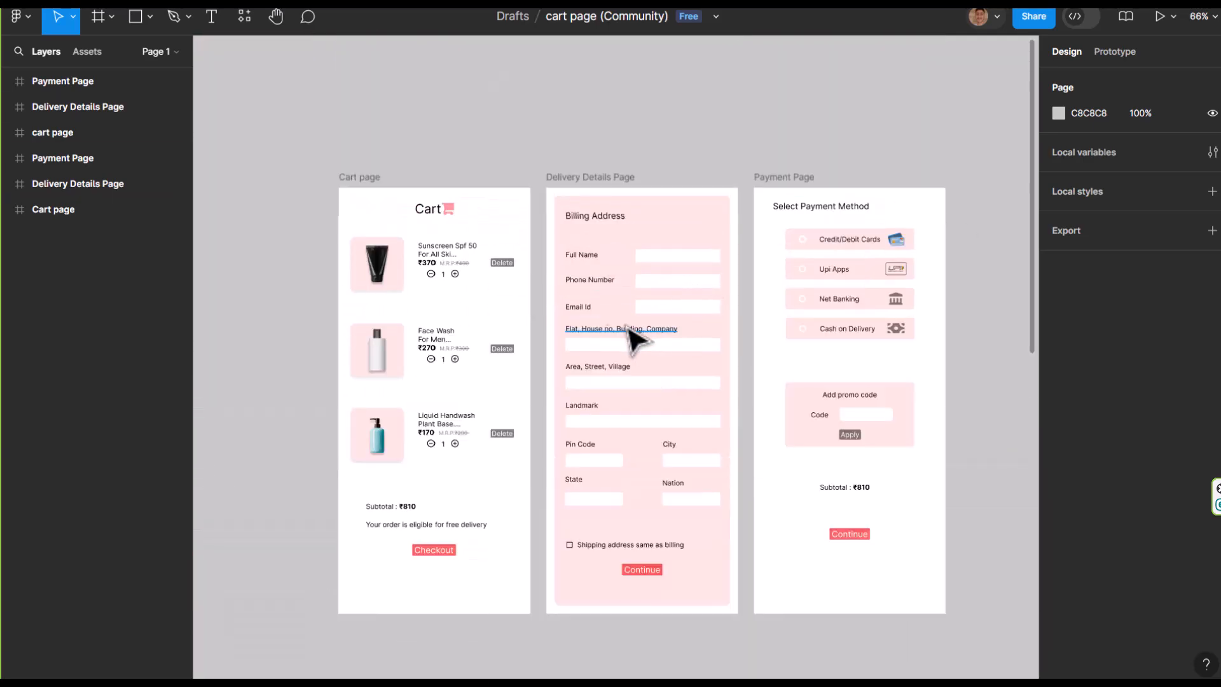
pyautogui.scroll(2, 566, 308)
pyautogui.click(331, 261)
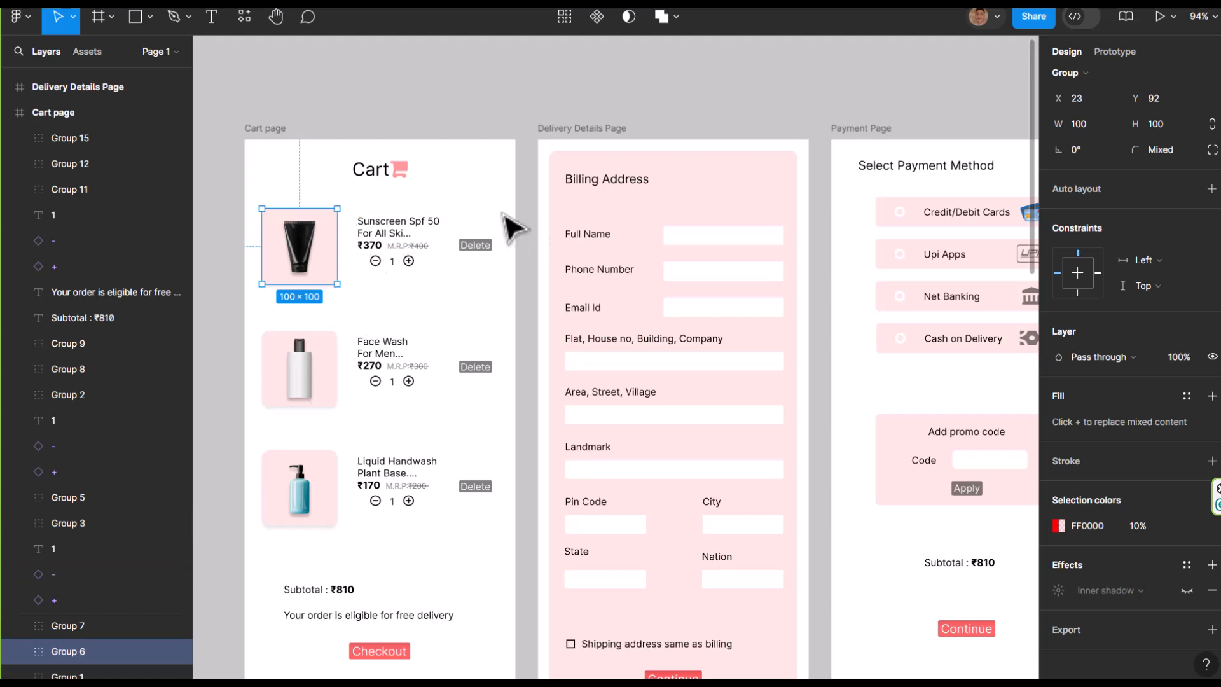
pyautogui.click(476, 245)
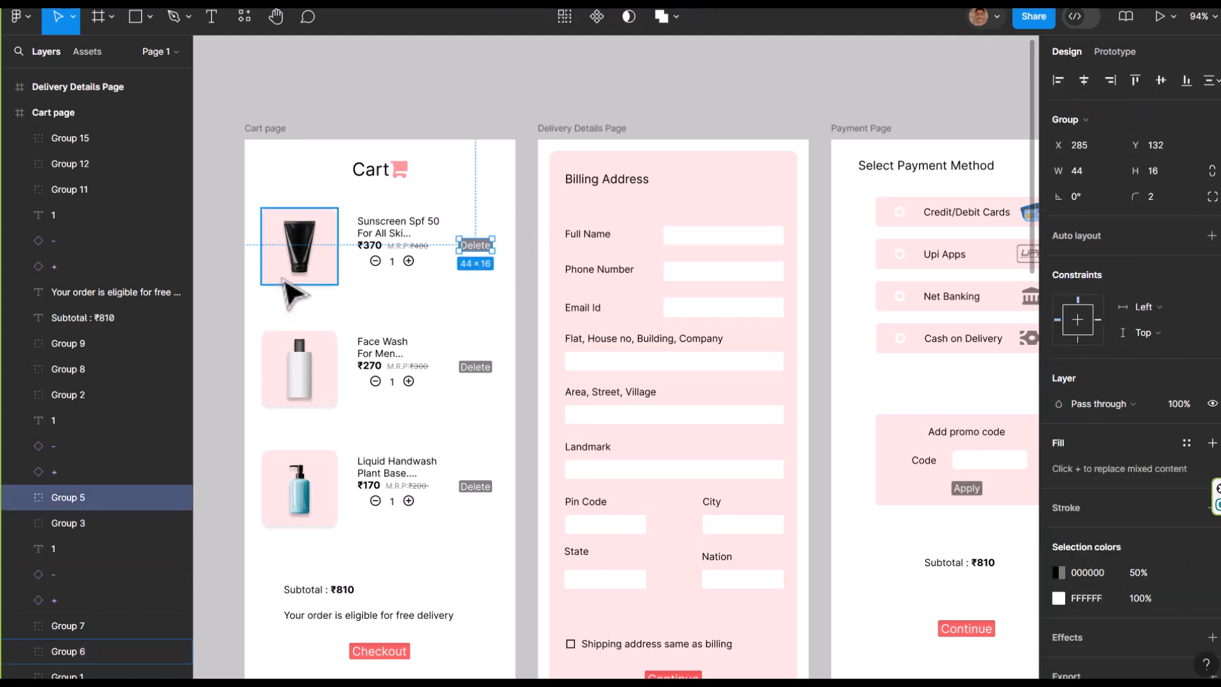
pyautogui.moveTo(506, 185); pyautogui.dragTo(249, 318)
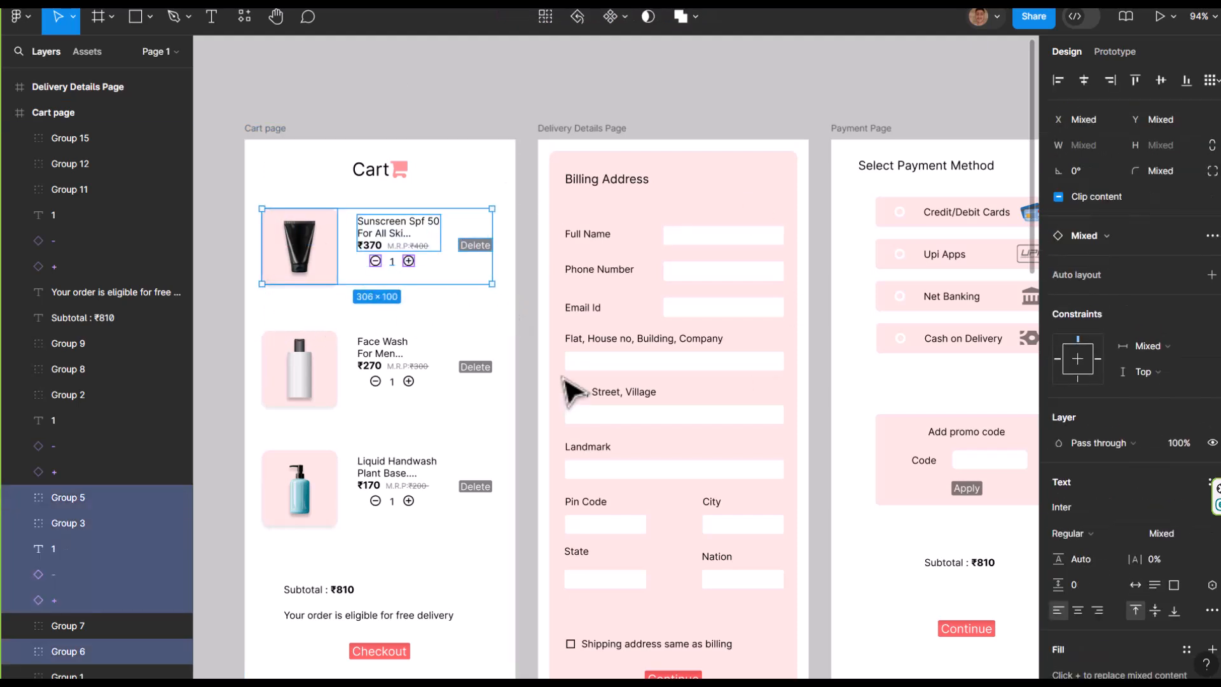
pyautogui.click(529, 267)
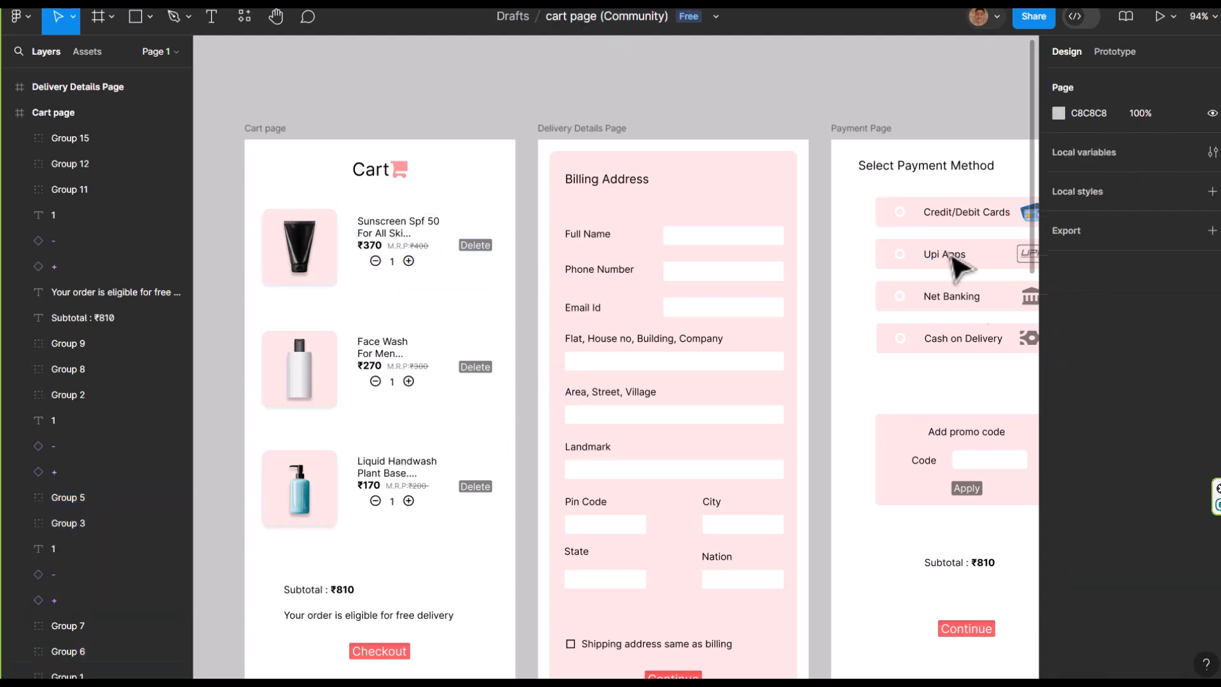
# Examine the layouts of the mobile Delivery Details Page and Payment Page frames alongside the Cart page
pyautogui.scroll(-1, 623, 384)
pyautogui.hscroll(5, 496, 347)
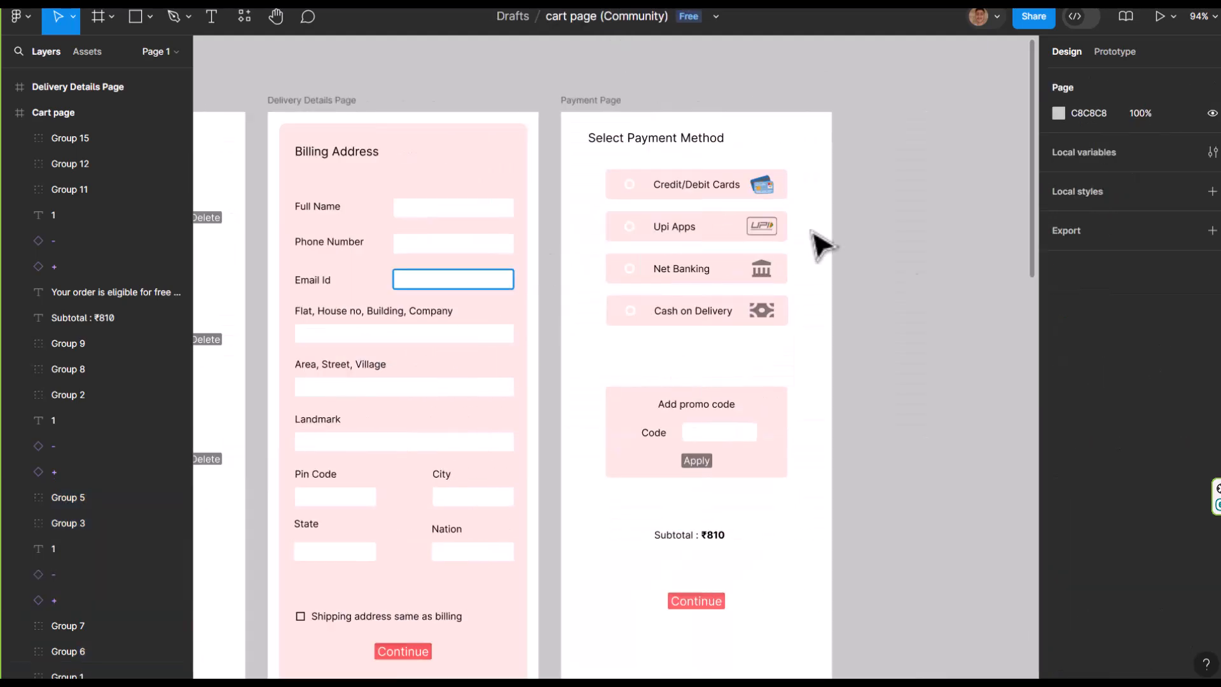
pyautogui.hscroll(2, 572, 369)
pyautogui.hscroll(-7, 572, 426)
pyautogui.hscroll(3, 499, 313)
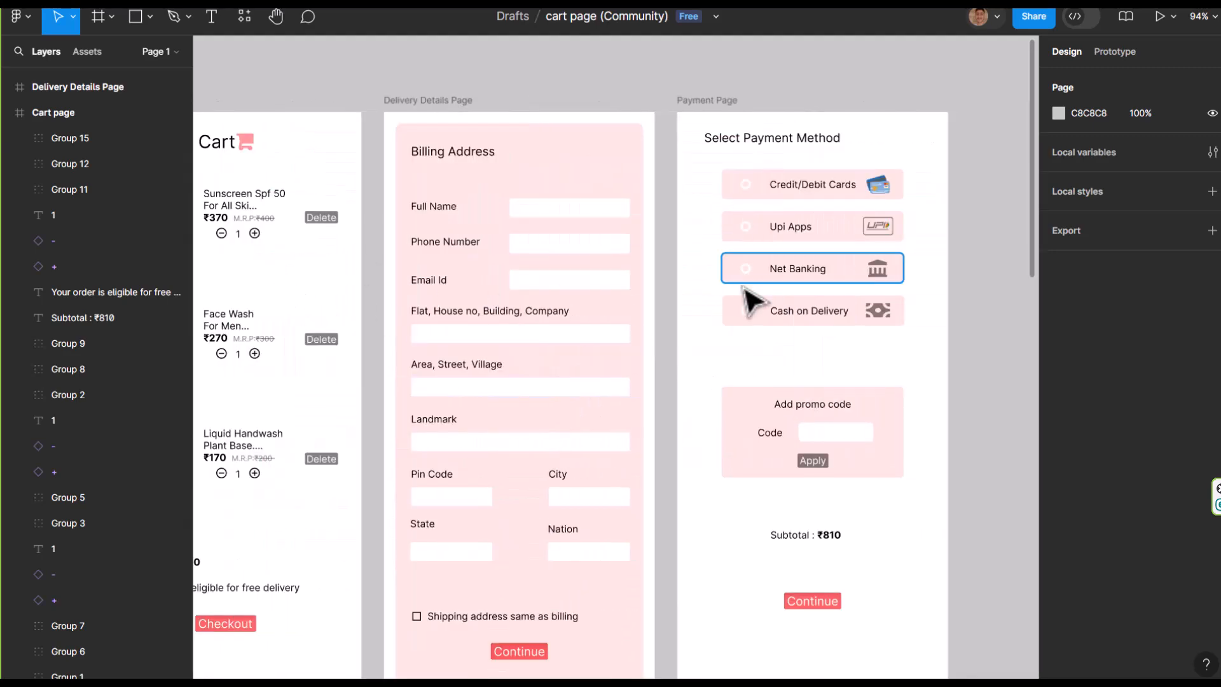
pyautogui.hscroll(-2, 693, 304)
pyautogui.scroll(-1, 483, 269)
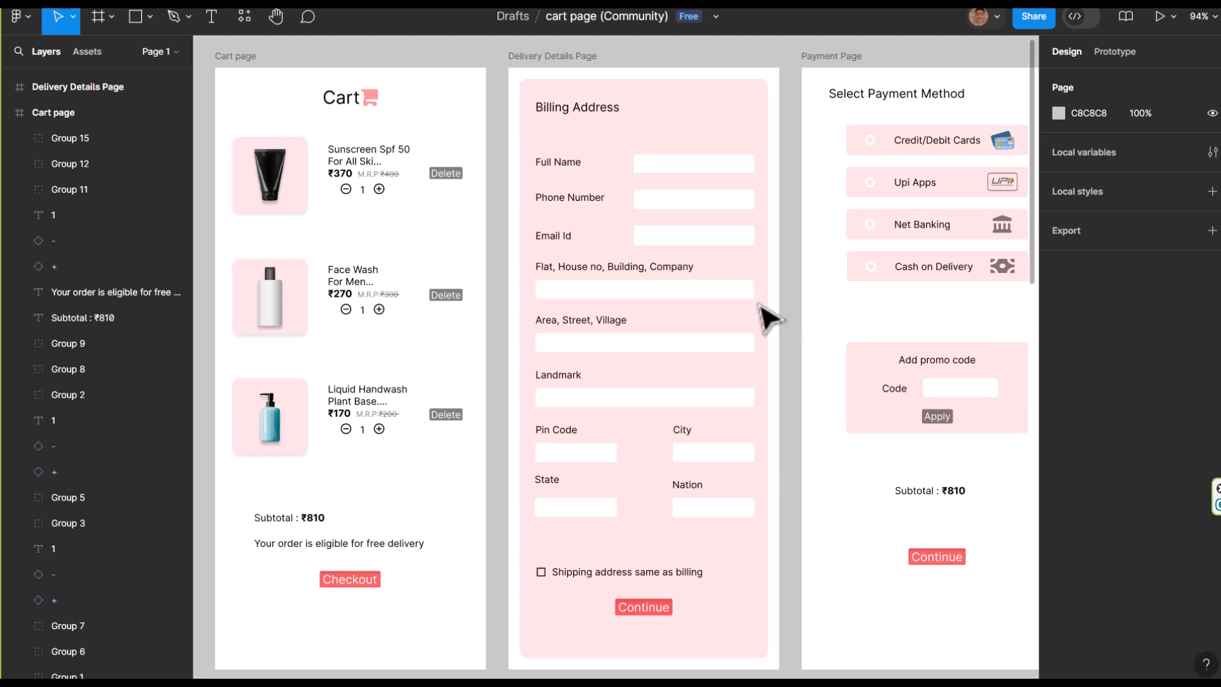
pyautogui.scroll(-2, 771, 266)
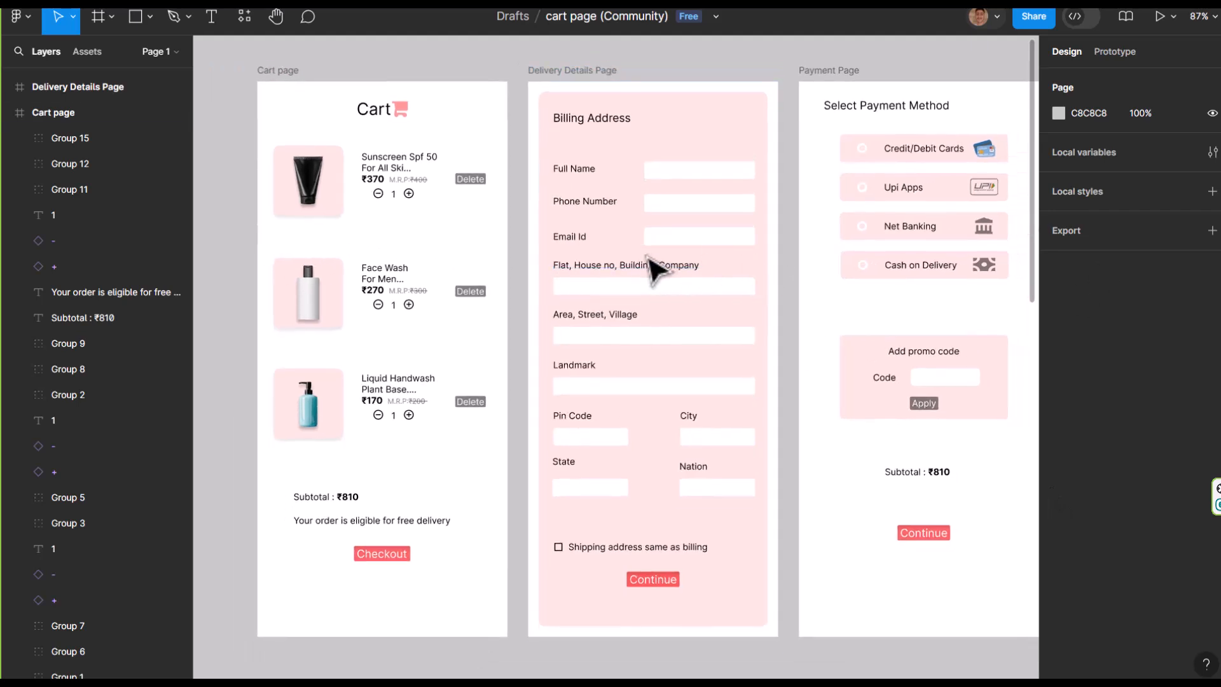
pyautogui.hscroll(2, 731, 269)
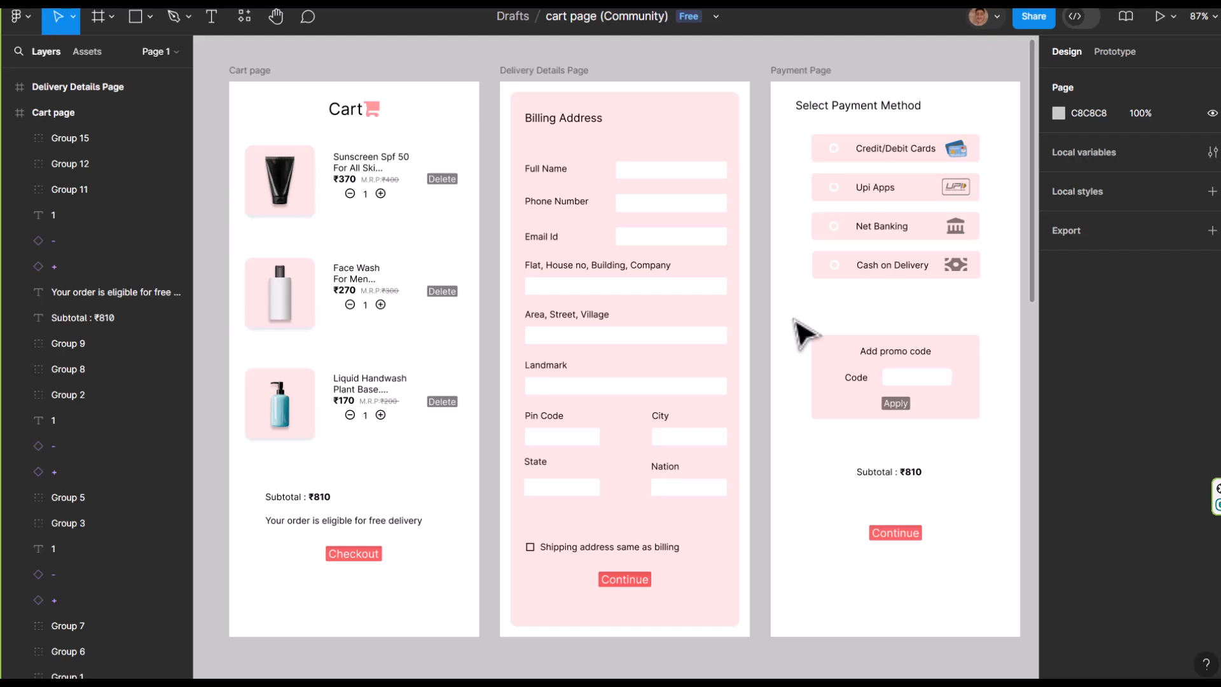
# Create a new design file from the Figma home page and rename it figma-youtube
pyautogui.hotkey('ctrl', 'Tab')
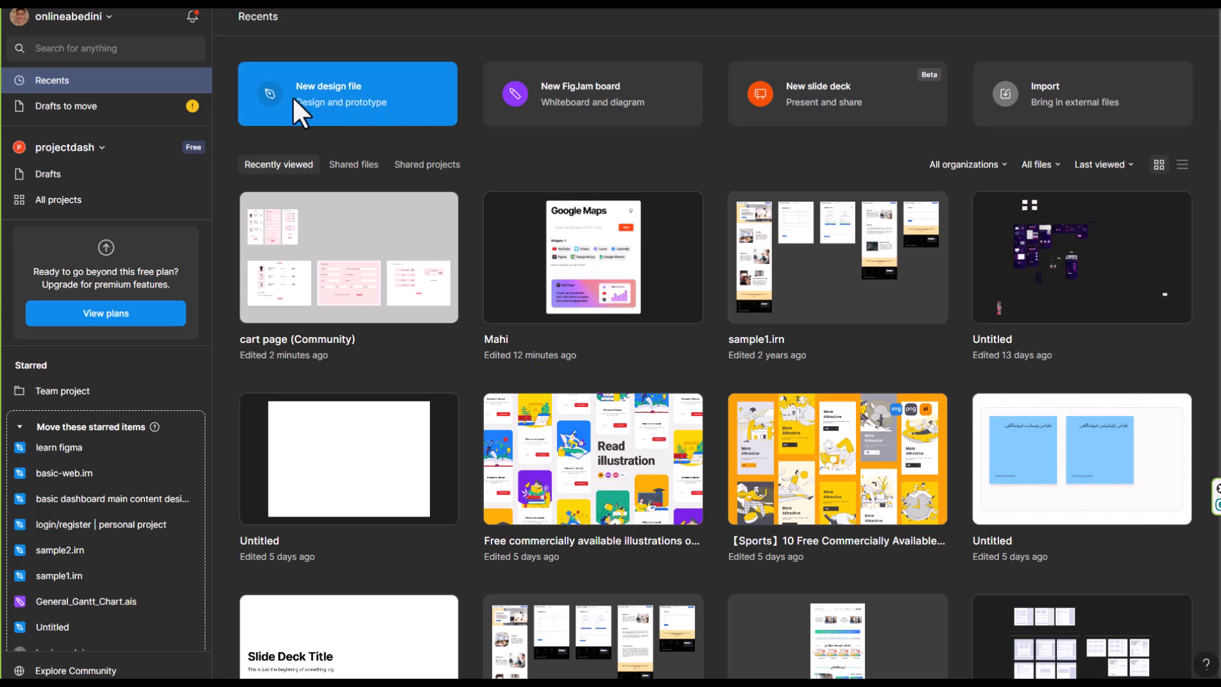
pyautogui.click(335, 96)
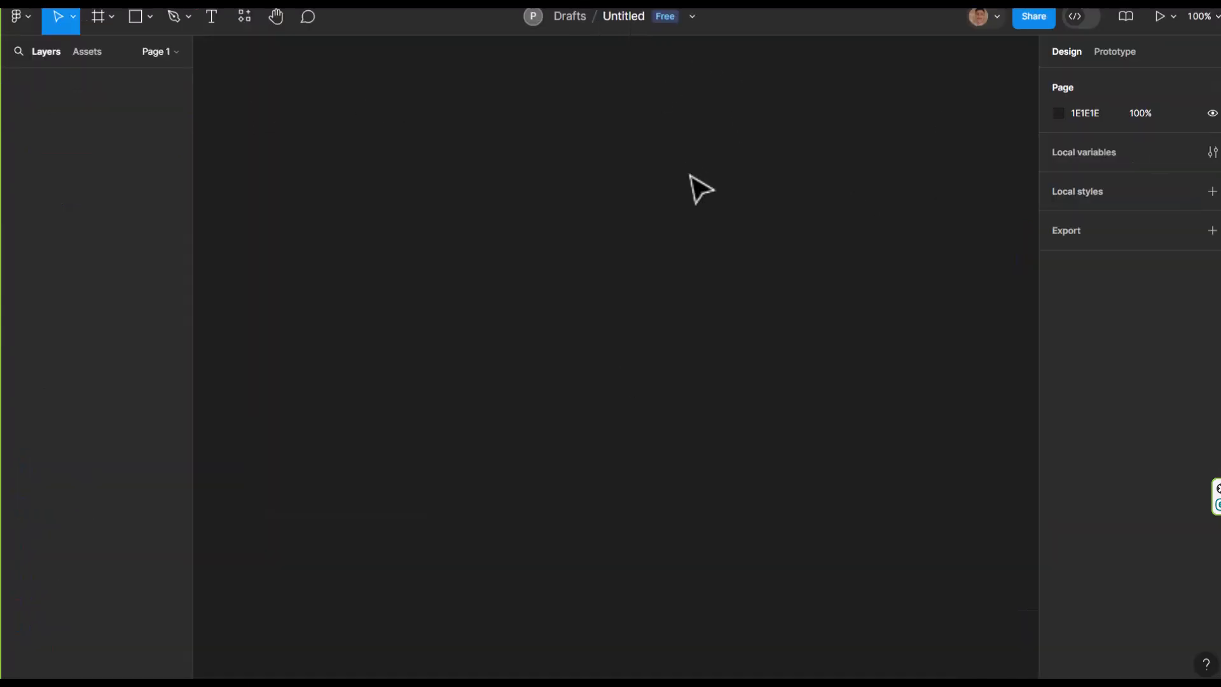
pyautogui.click(609, 16)
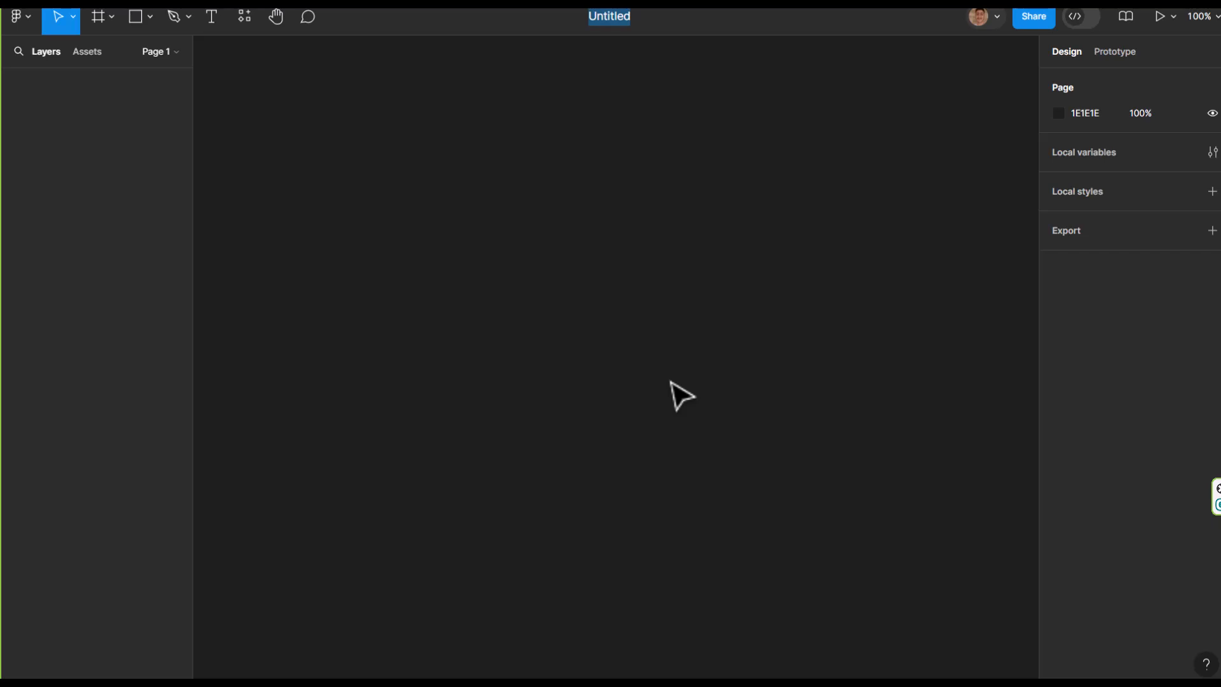
pyautogui.write('figma-youtube')
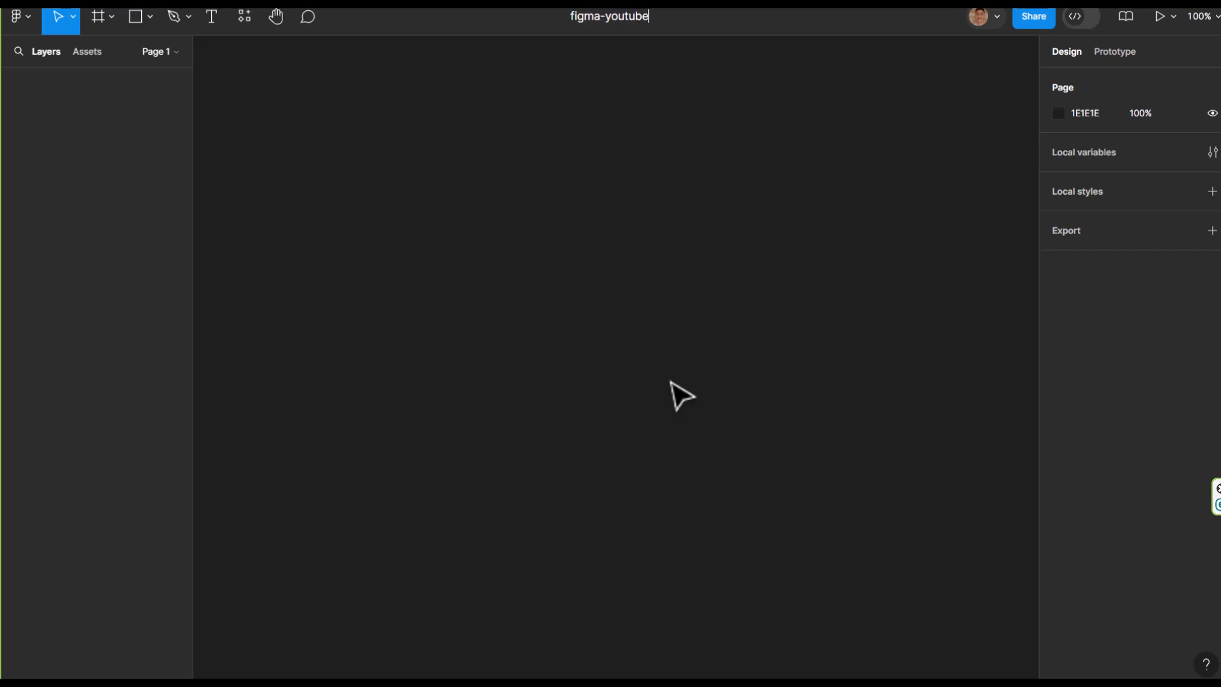
pyautogui.press('Return')
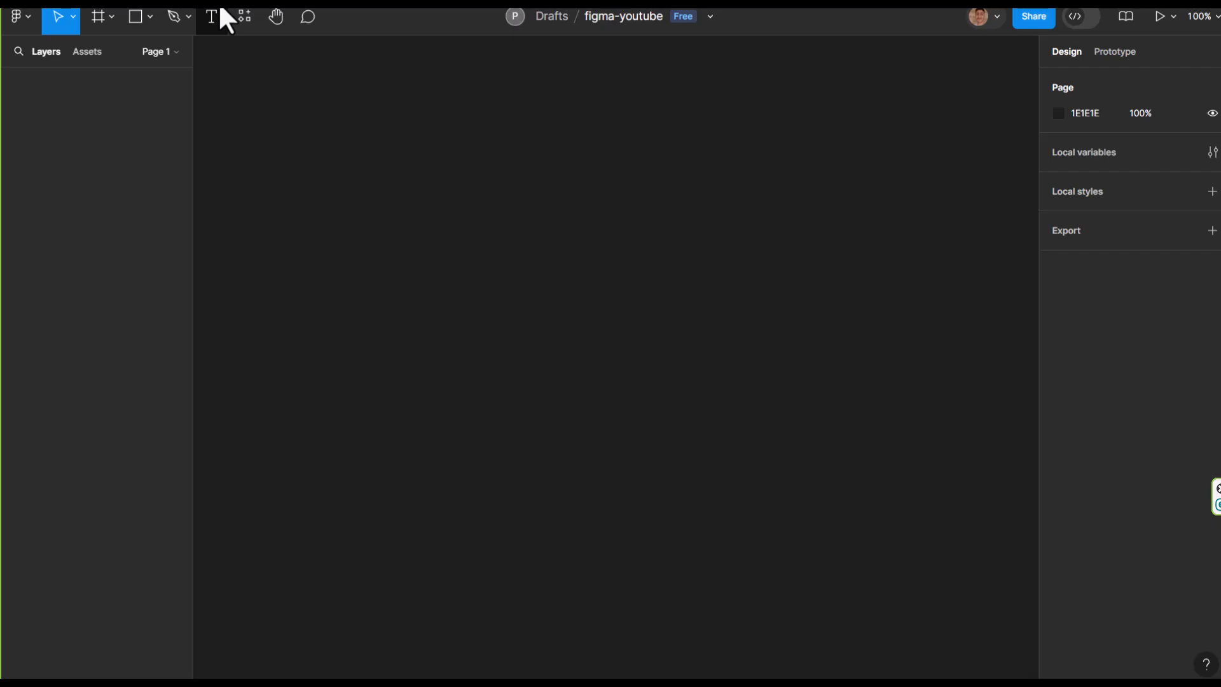
pyautogui.click(67, 19)
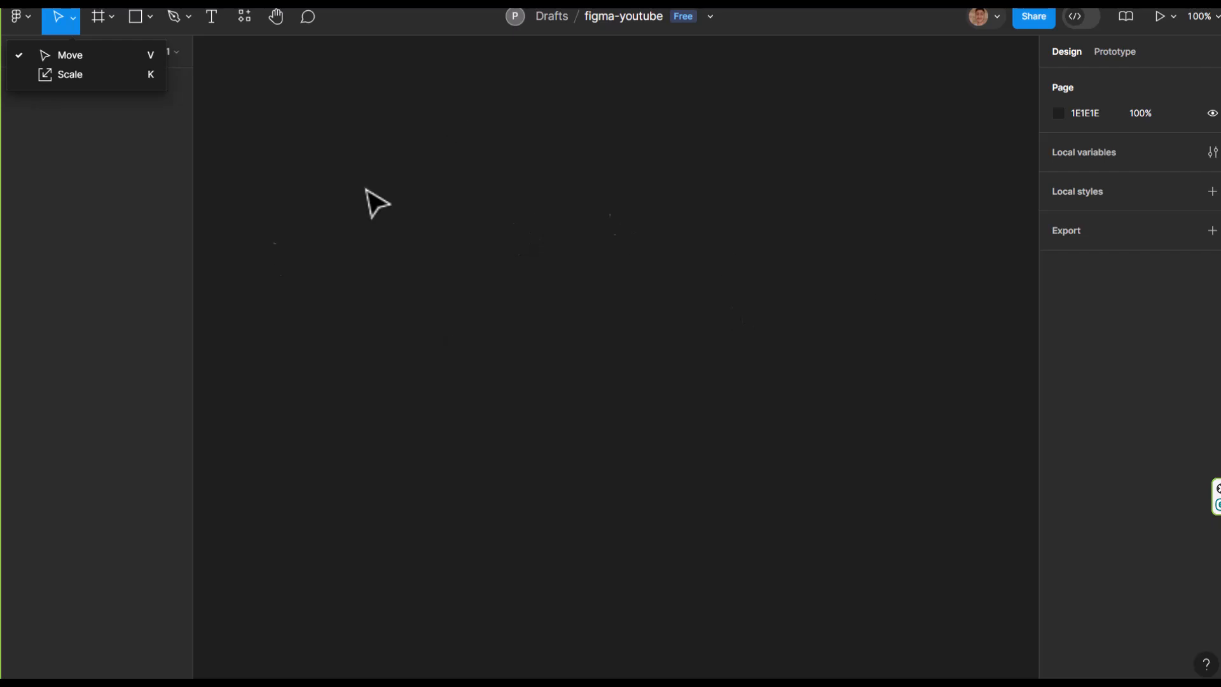
pyautogui.click(738, 274)
pyautogui.moveTo(752, 269); pyautogui.dragTo(591, 442)
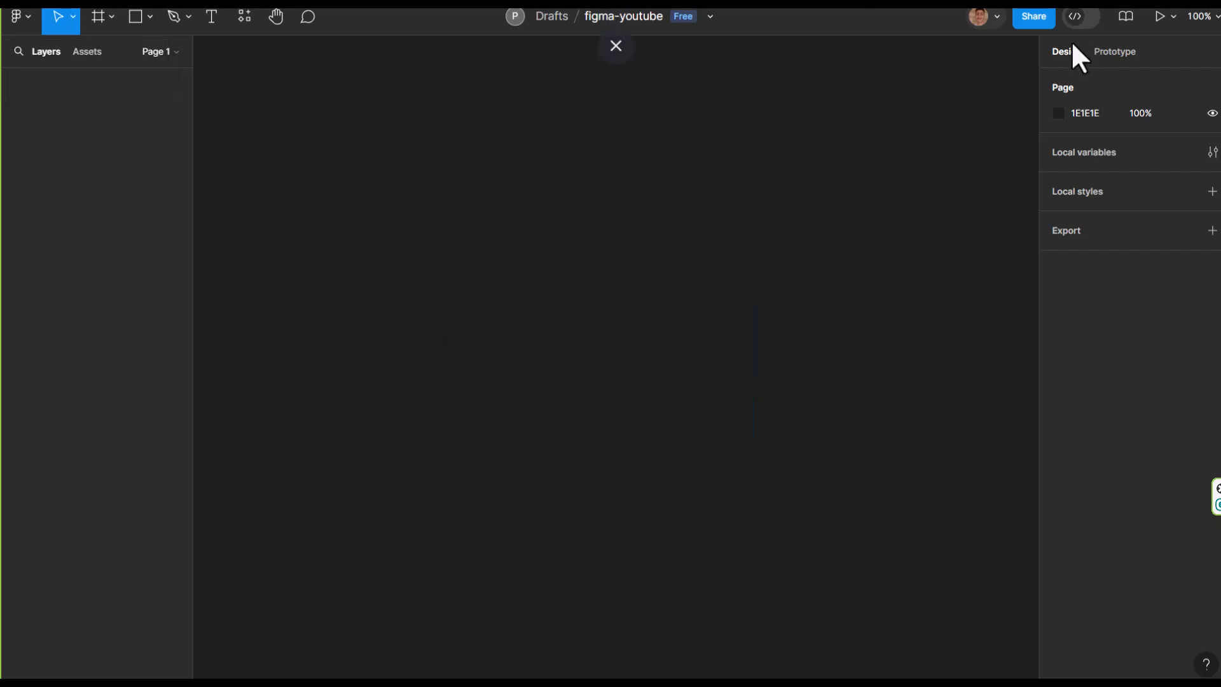
# Draw a rectangle about 632 × 325 on the empty canvas
pyautogui.click(110, 21)
pyautogui.click(136, 19)
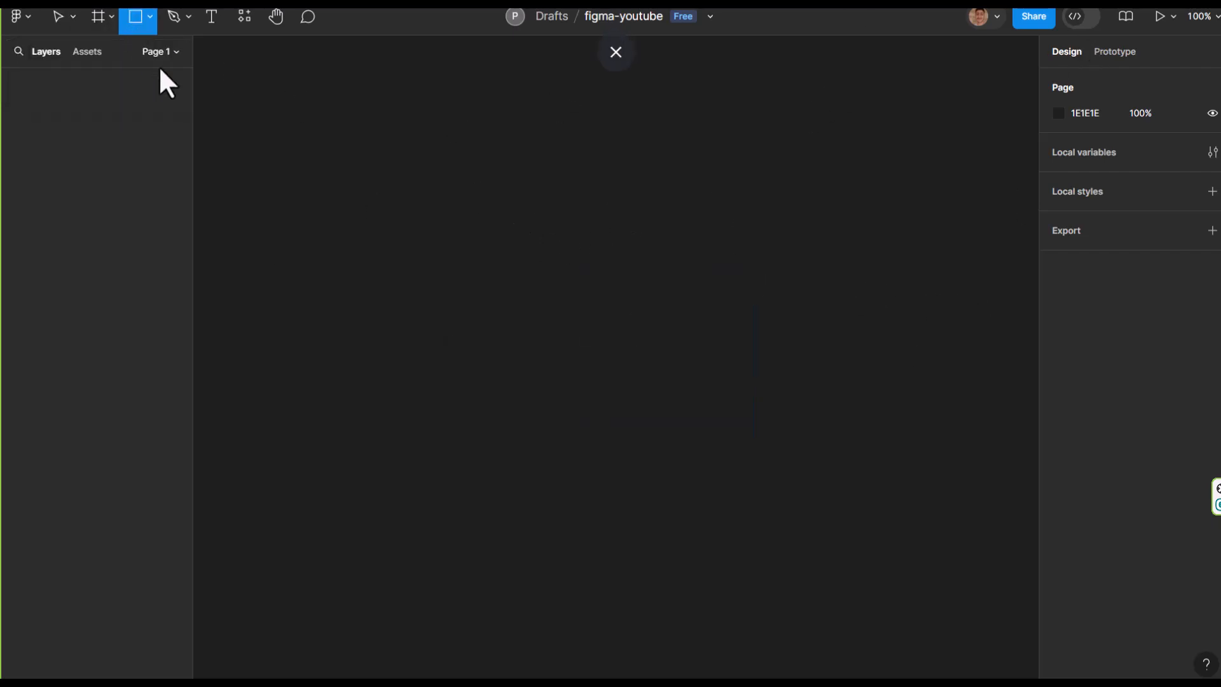
pyautogui.moveTo(368, 161)
pyautogui.mouseDown()
pyautogui.moveTo(924, 502)
pyautogui.moveTo(875, 422)
pyautogui.mouseUp()
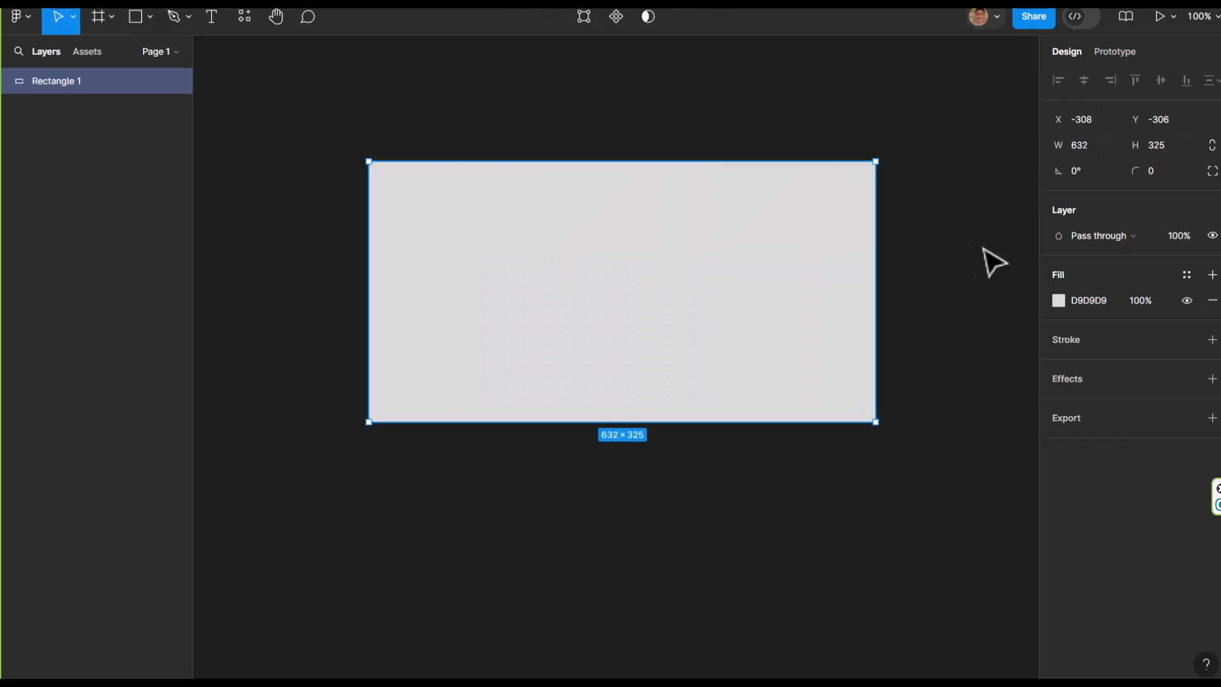
# Move the rectangle around the canvas with the Move tool and enlarge it by its edges to about 709 × 365
pyautogui.click(731, 493)
pyautogui.moveTo(704, 330); pyautogui.dragTo(693, 358)
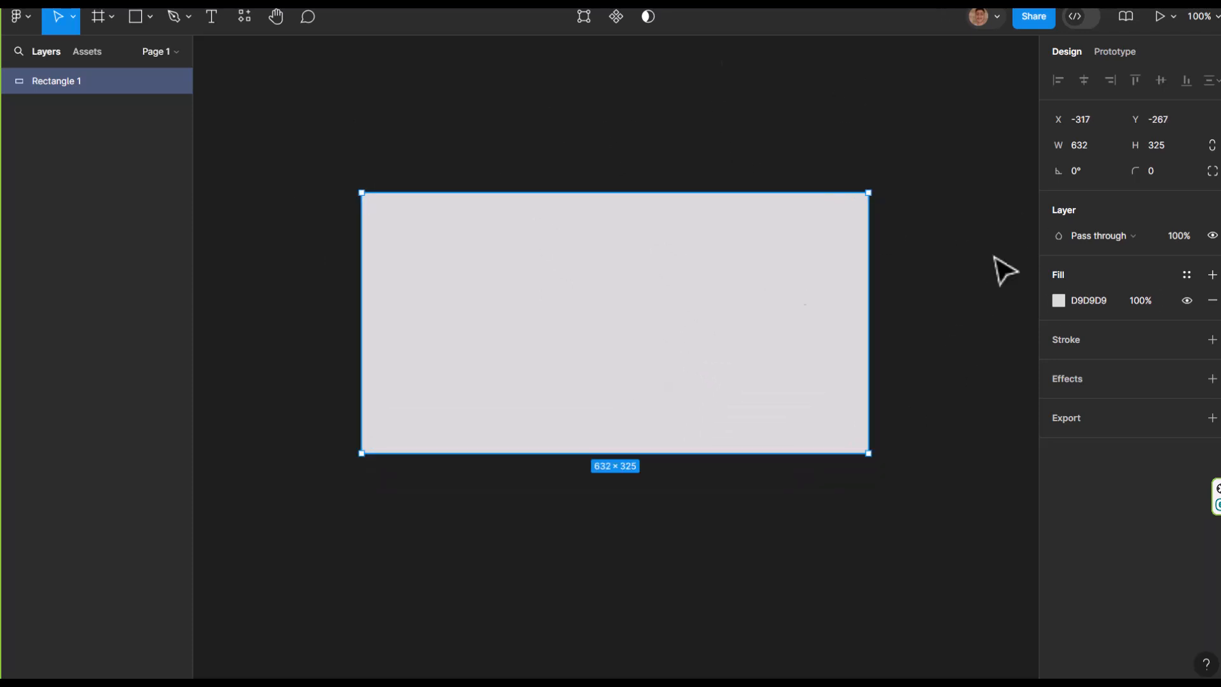
pyautogui.moveTo(608, 436); pyautogui.dragTo(574, 454)
pyautogui.moveTo(837, 305); pyautogui.dragTo(805, 295)
pyautogui.moveTo(611, 210); pyautogui.dragTo(654, 300)
pyautogui.moveTo(805, 349); pyautogui.dragTo(897, 359)
pyautogui.moveTo(655, 296); pyautogui.dragTo(665, 169)
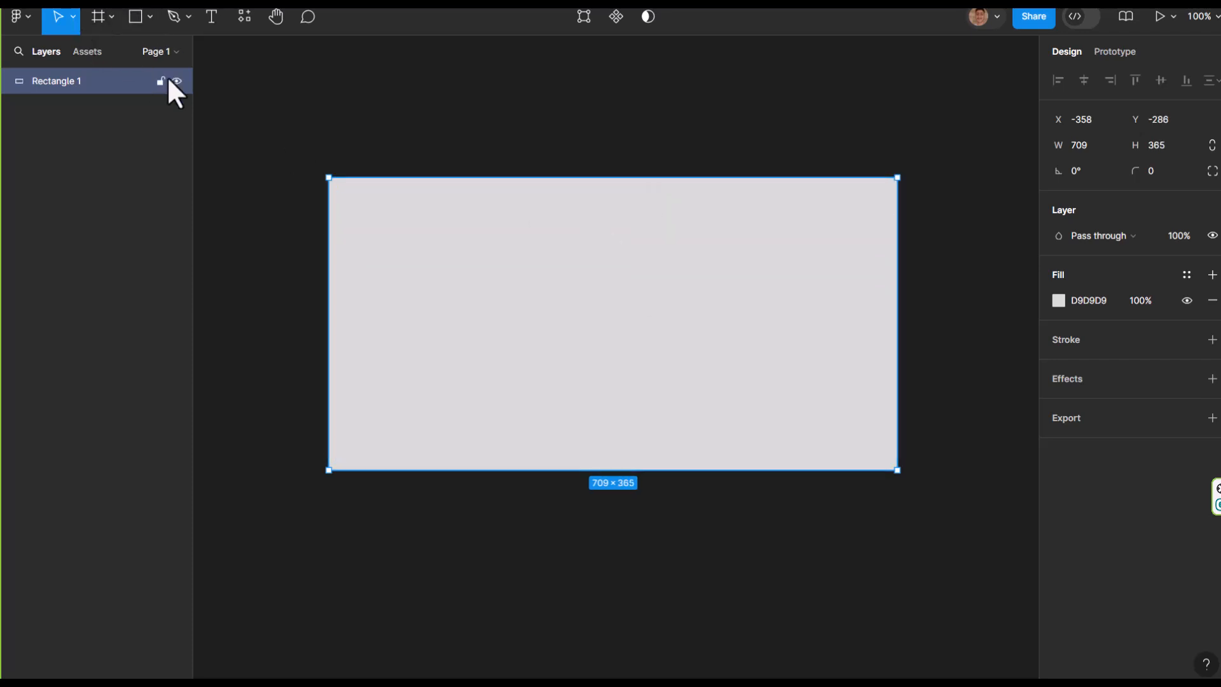
# Resize the rectangle proportionally with the Scale tool to about 761 × 392, then deselect it
pyautogui.click(71, 17)
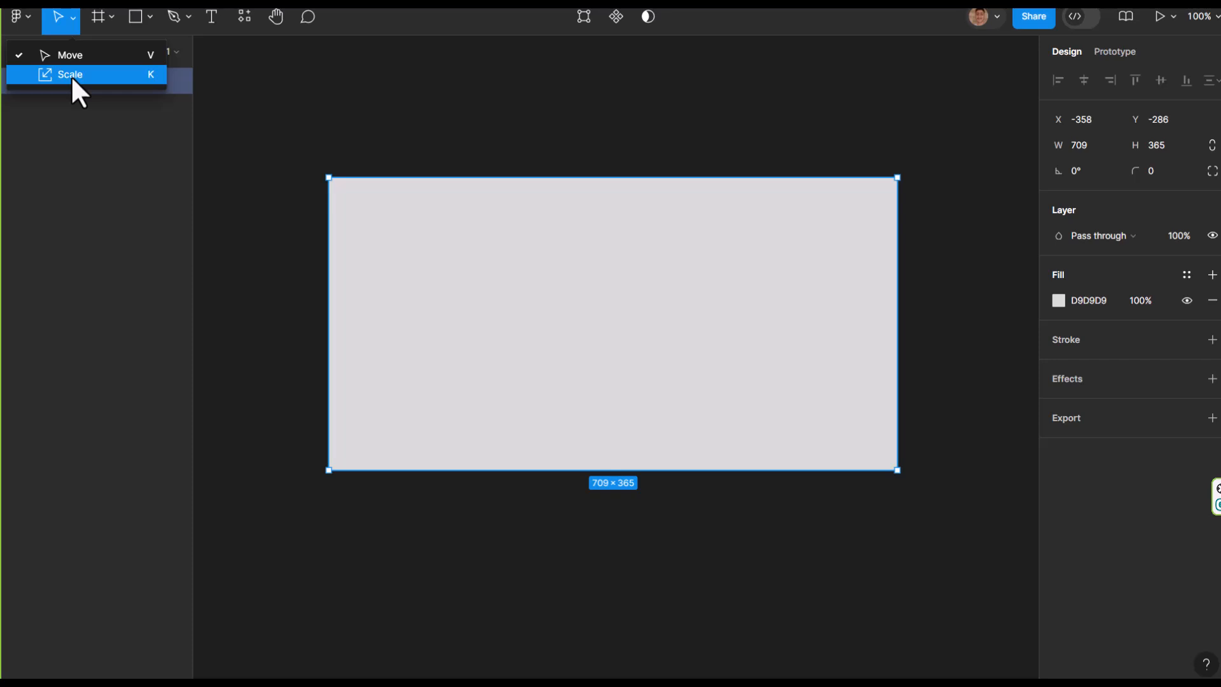
pyautogui.click(71, 75)
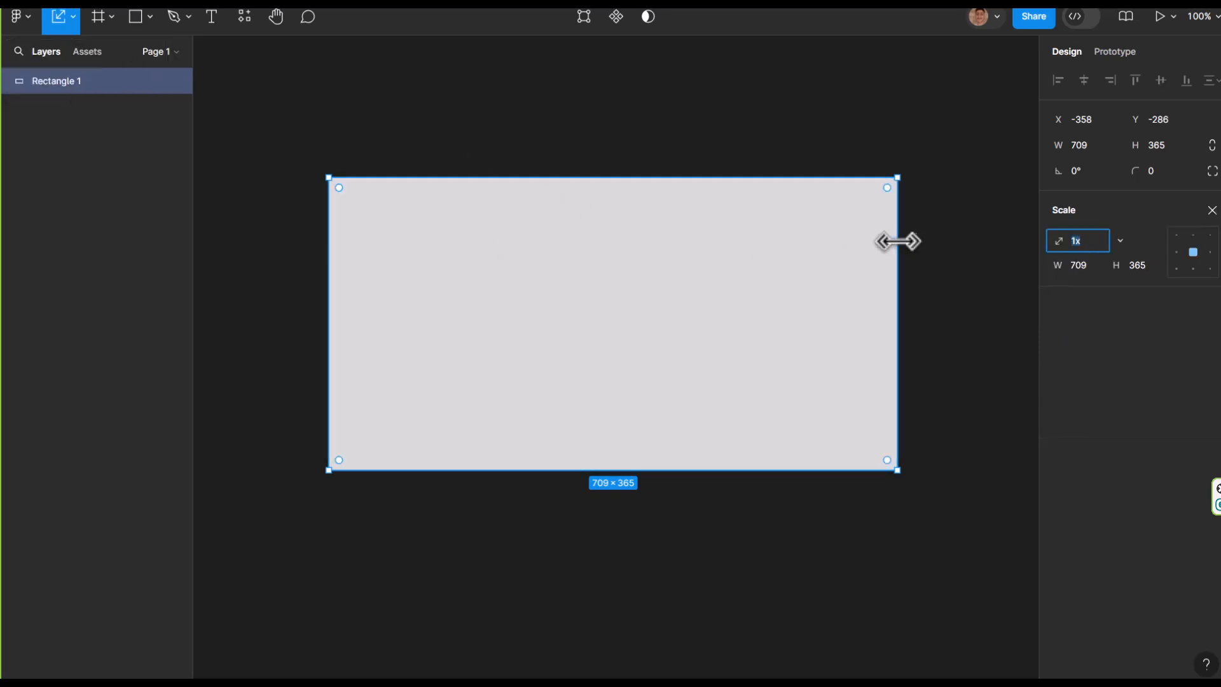
pyautogui.moveTo(896, 241); pyautogui.dragTo(925, 316)
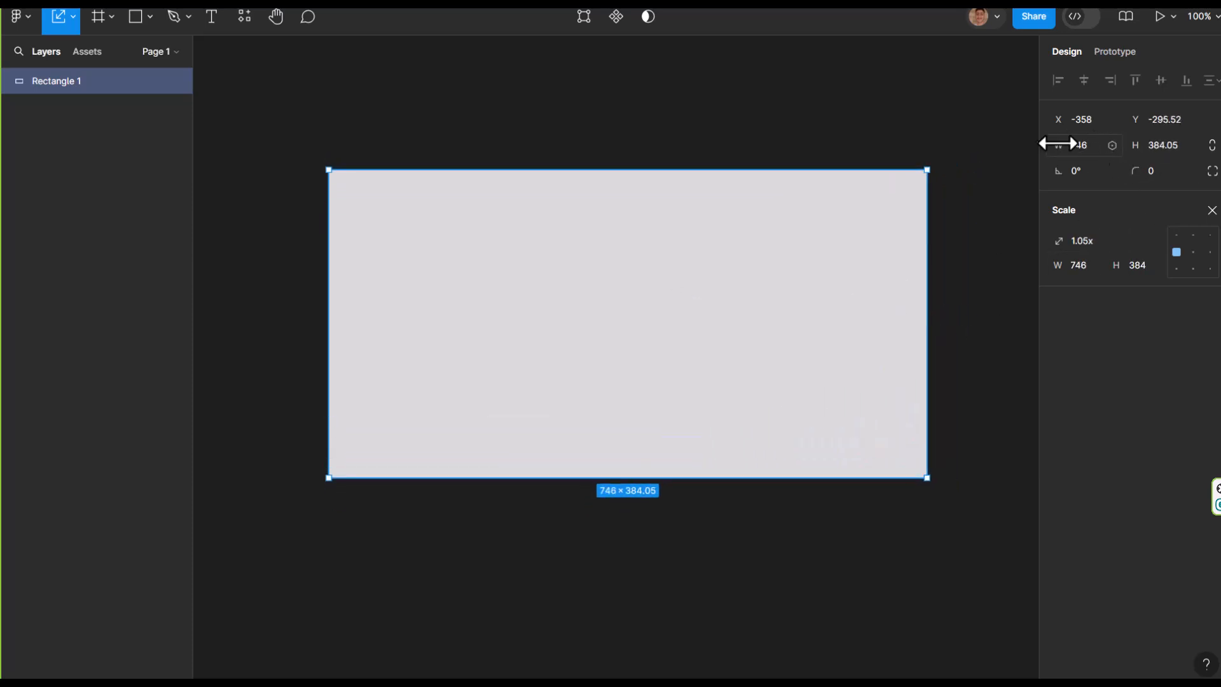
pyautogui.moveTo(928, 283); pyautogui.dragTo(923, 315)
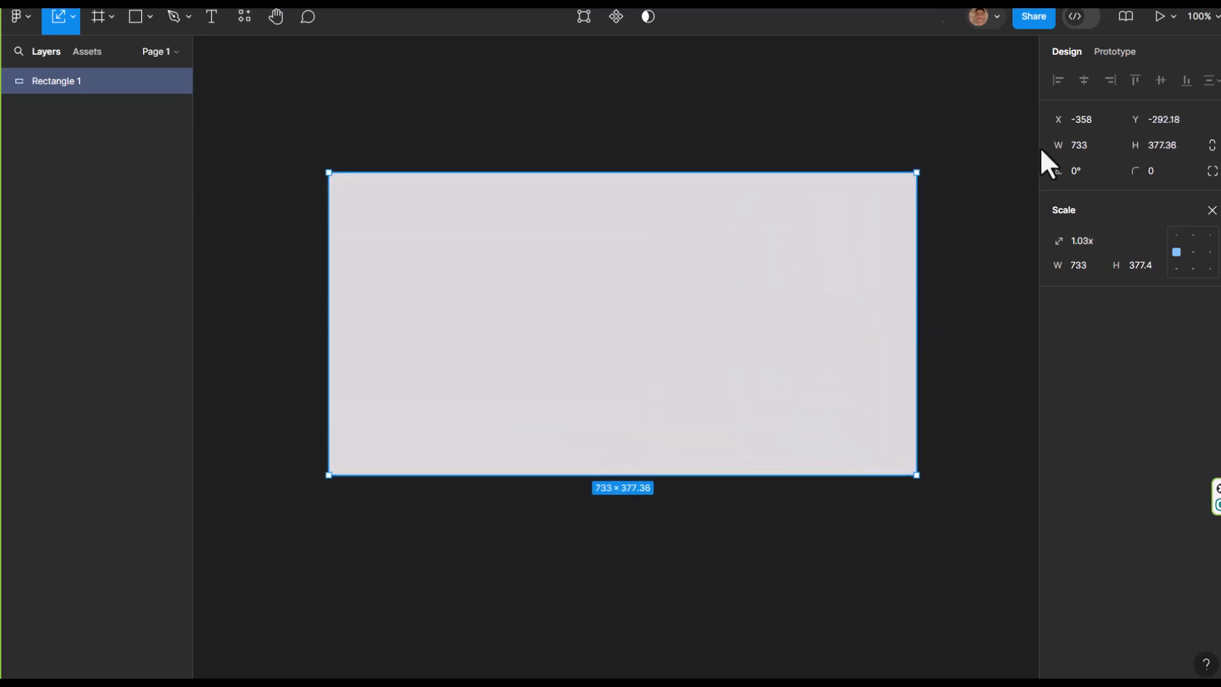
pyautogui.moveTo(918, 259); pyautogui.dragTo(992, 313)
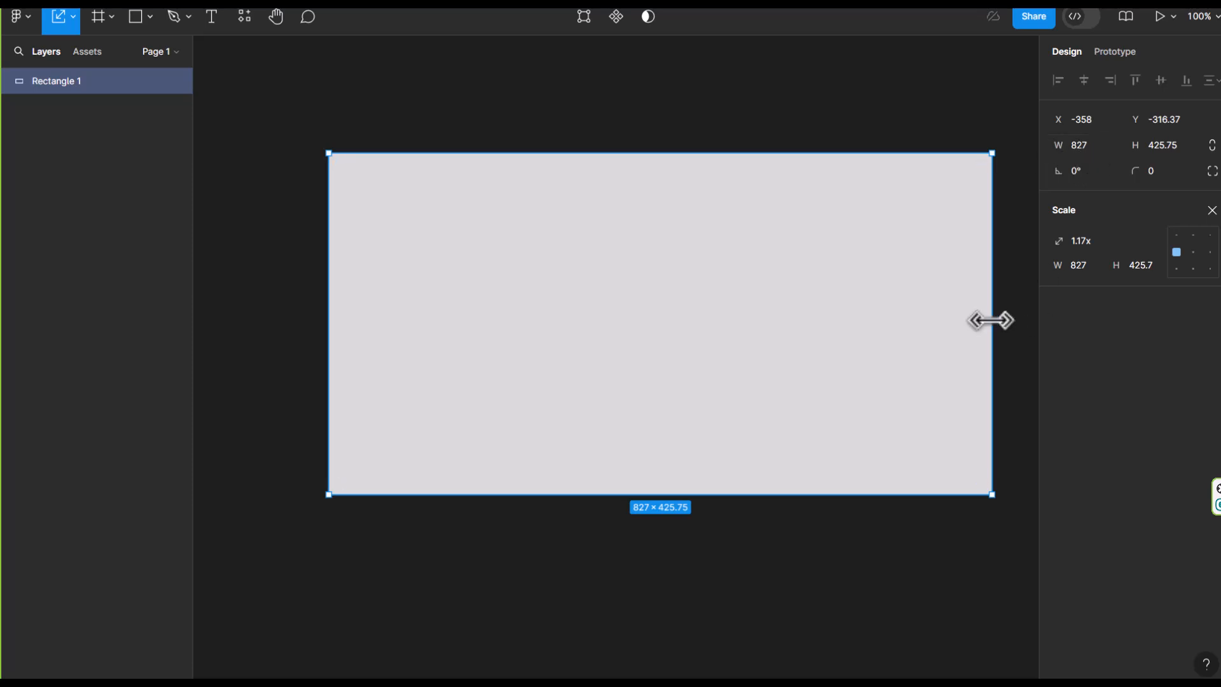
pyautogui.moveTo(990, 321); pyautogui.dragTo(944, 376)
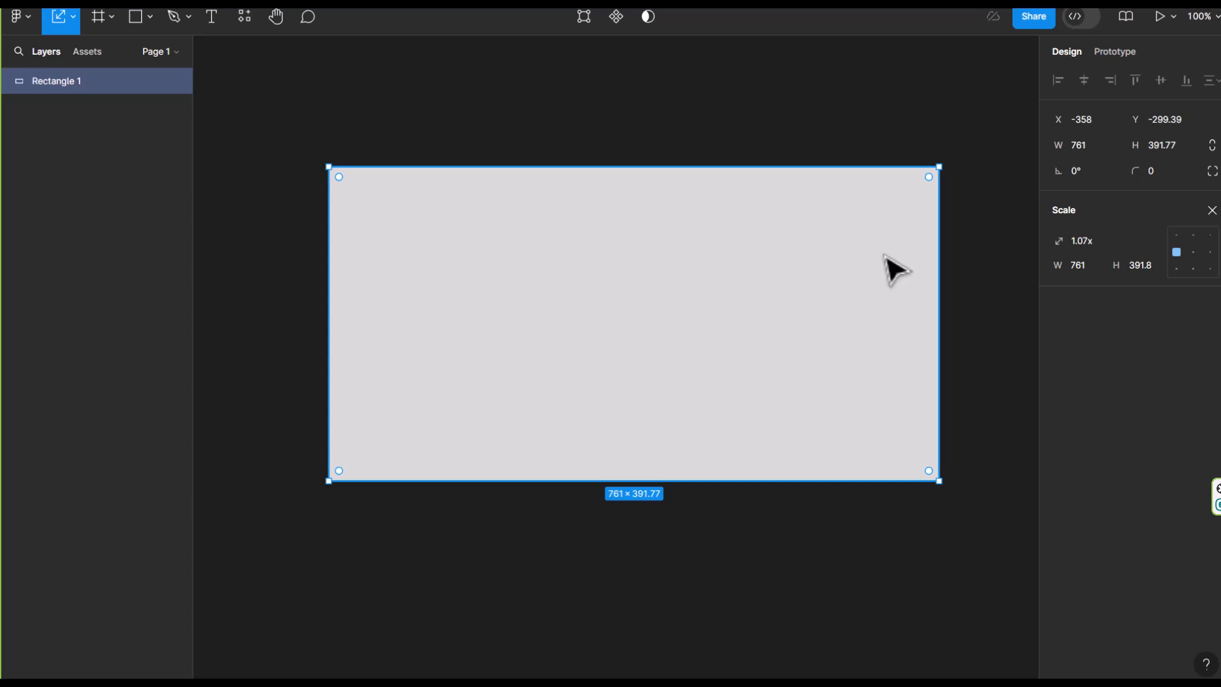
pyautogui.press('Escape')
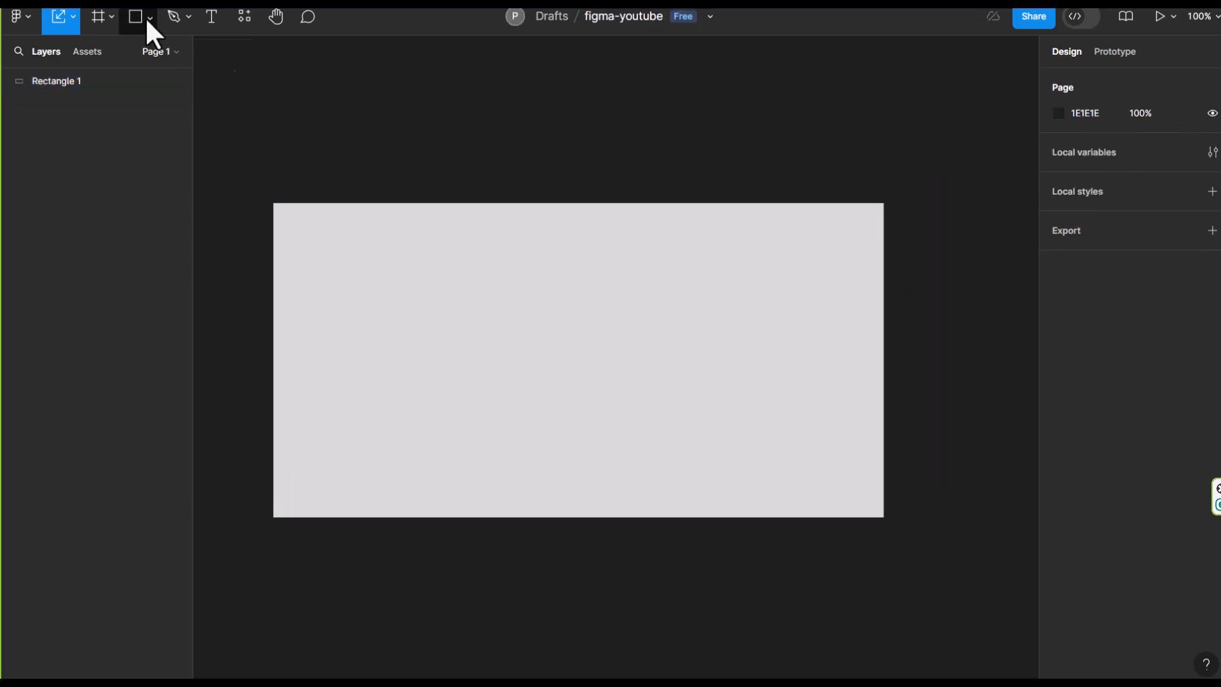
# Draw an ellipse about 253 × 224, fill it with FF0000 and move it across the rectangle's right edge
pyautogui.click(148, 18)
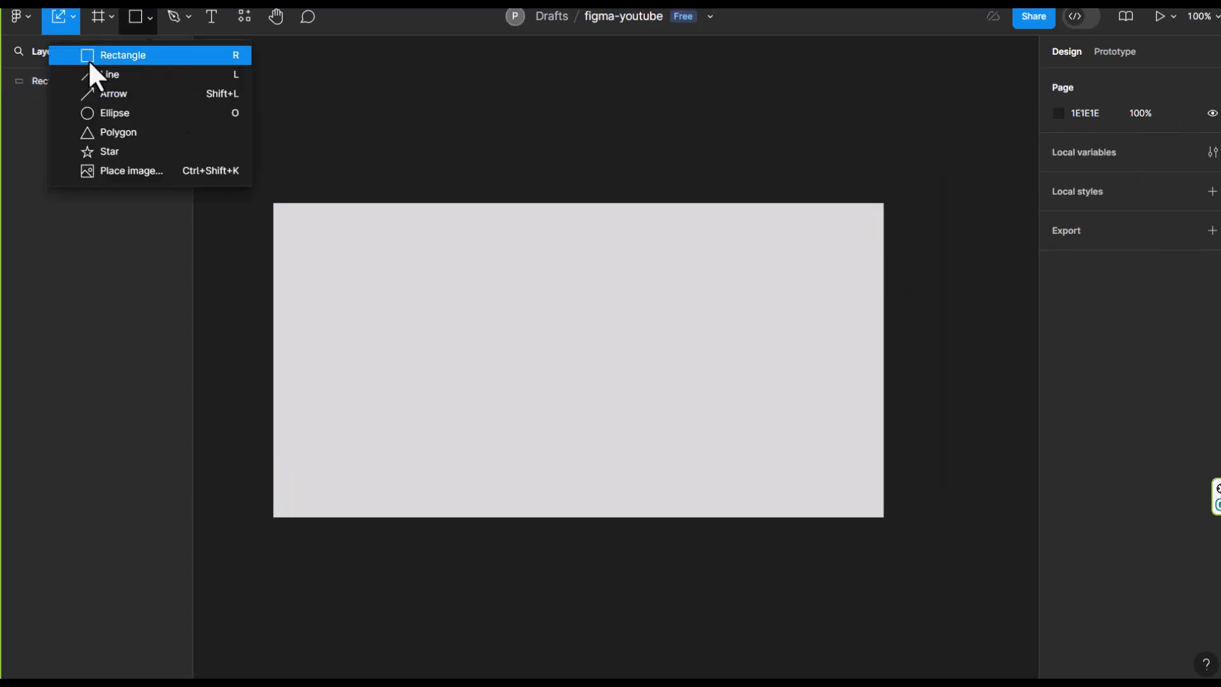
pyautogui.click(86, 113)
pyautogui.moveTo(545, 274); pyautogui.dragTo(748, 454)
pyautogui.click(1058, 300)
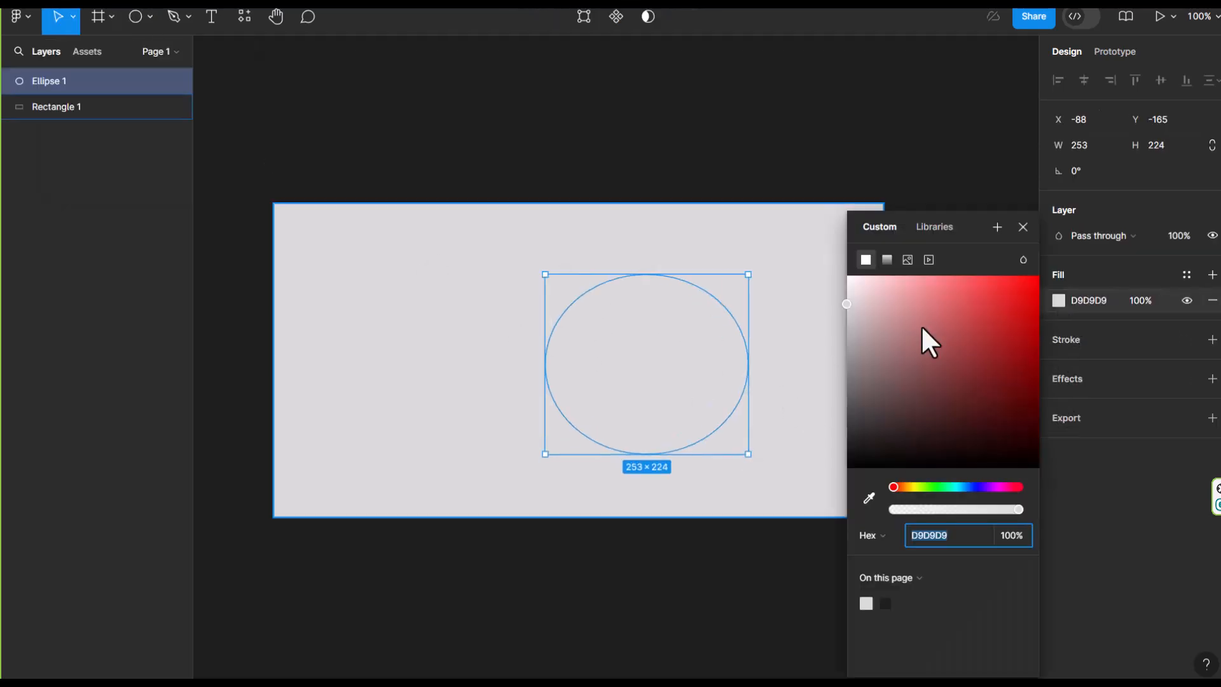
pyautogui.moveTo(903, 330); pyautogui.dragTo(1049, 260)
pyautogui.moveTo(686, 395); pyautogui.dragTo(881, 391)
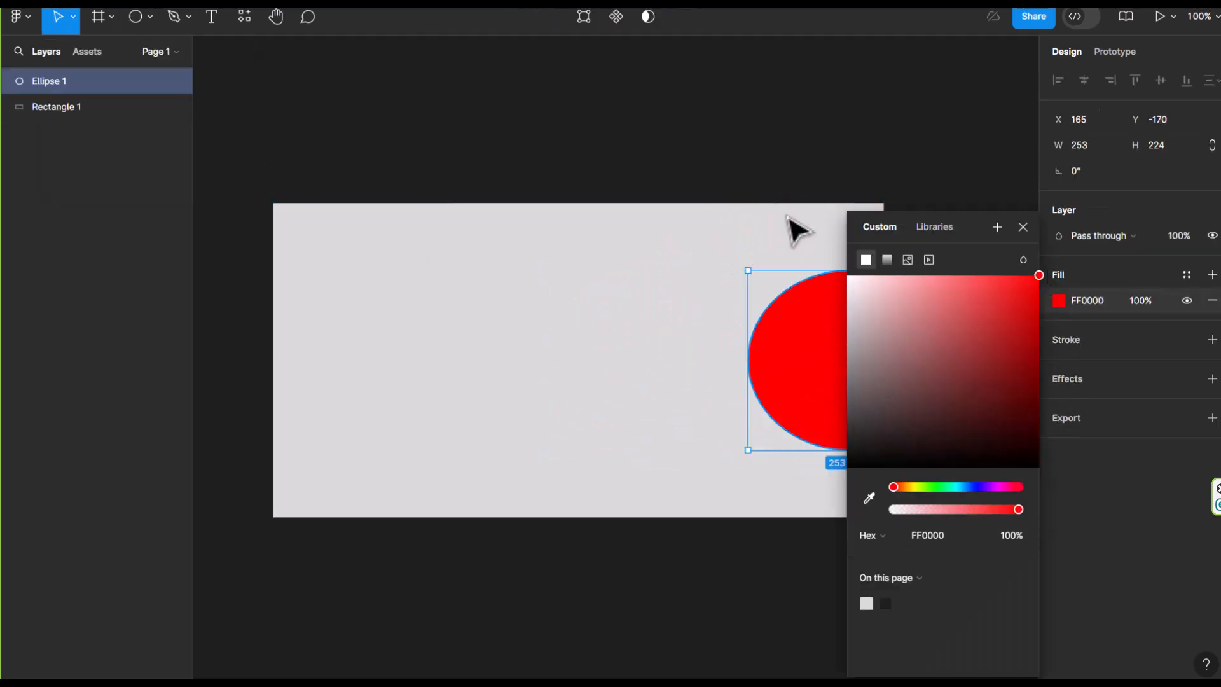
pyautogui.click(702, 157)
# Scale the grey rectangle proportionally from its right edge to about 759 × 391
pyautogui.click(718, 244)
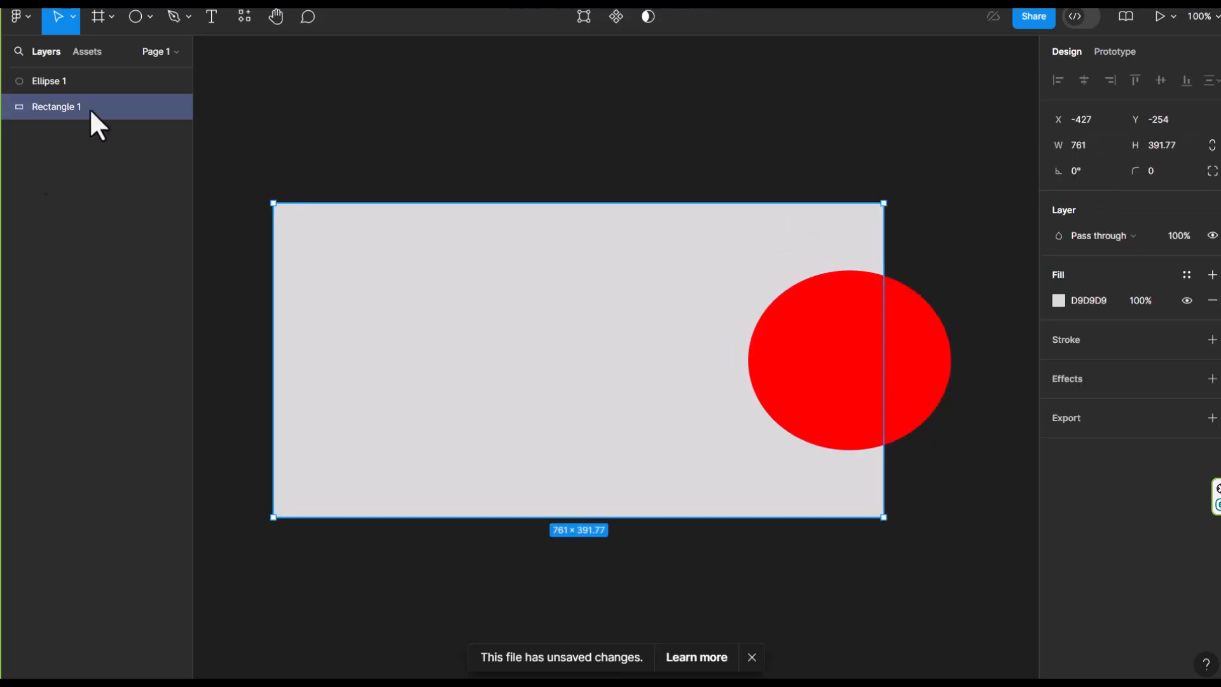
pyautogui.click(74, 17)
pyautogui.click(66, 74)
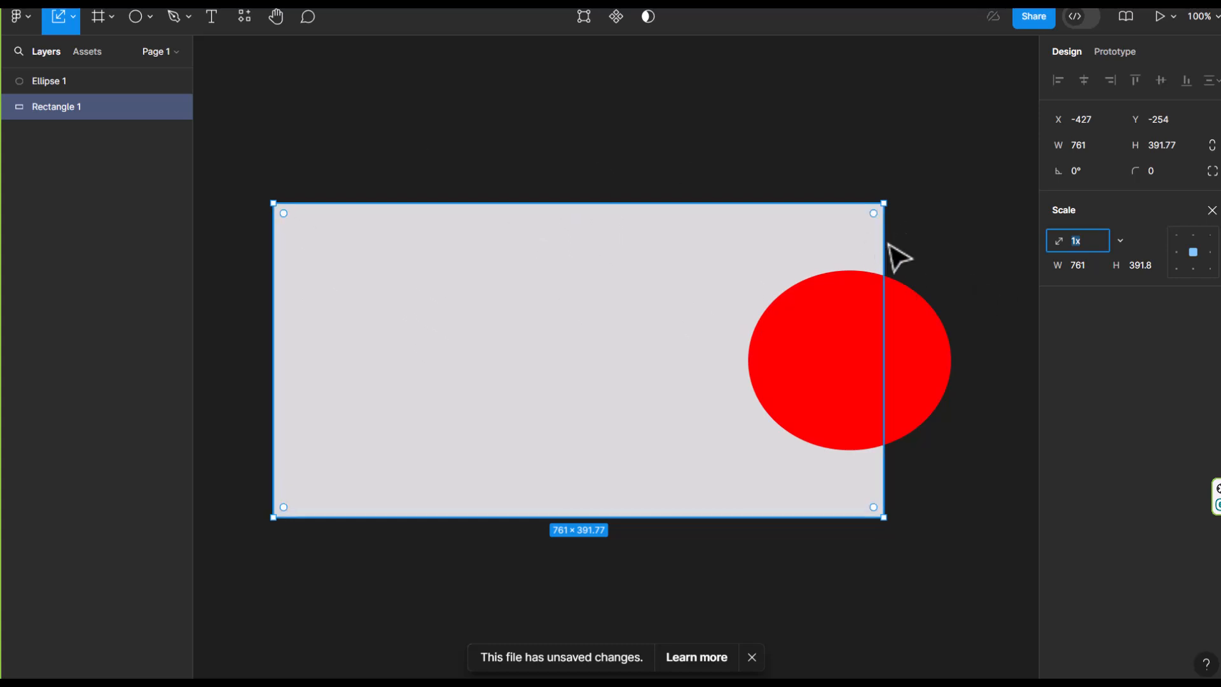
pyautogui.moveTo(884, 242); pyautogui.dragTo(882, 299)
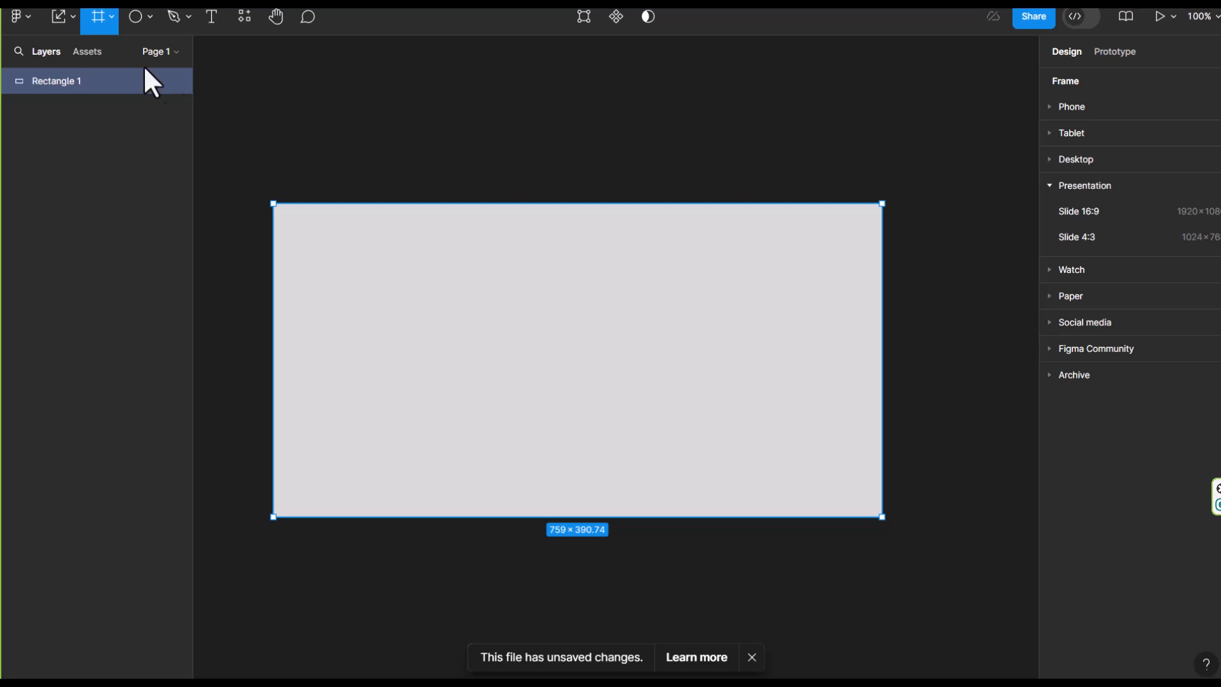
# Delete the grey rectangle from the canvas
pyautogui.click(112, 19)
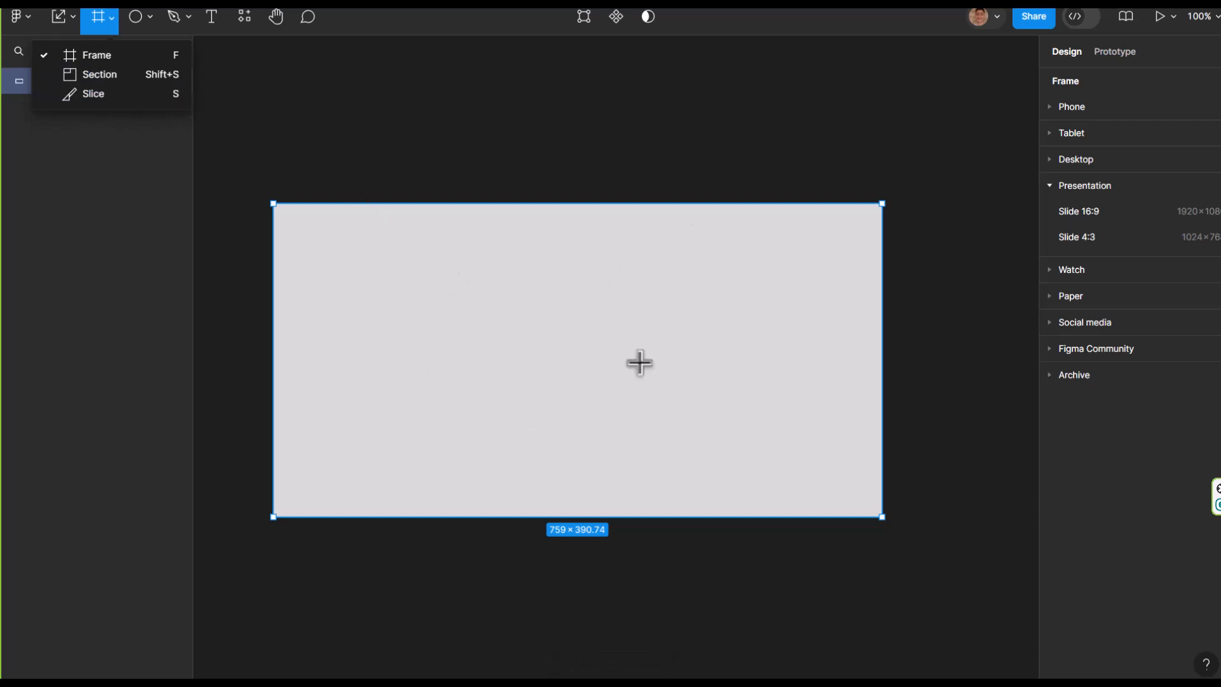
pyautogui.click(381, 236)
pyautogui.click(59, 20)
pyautogui.press('Delete')
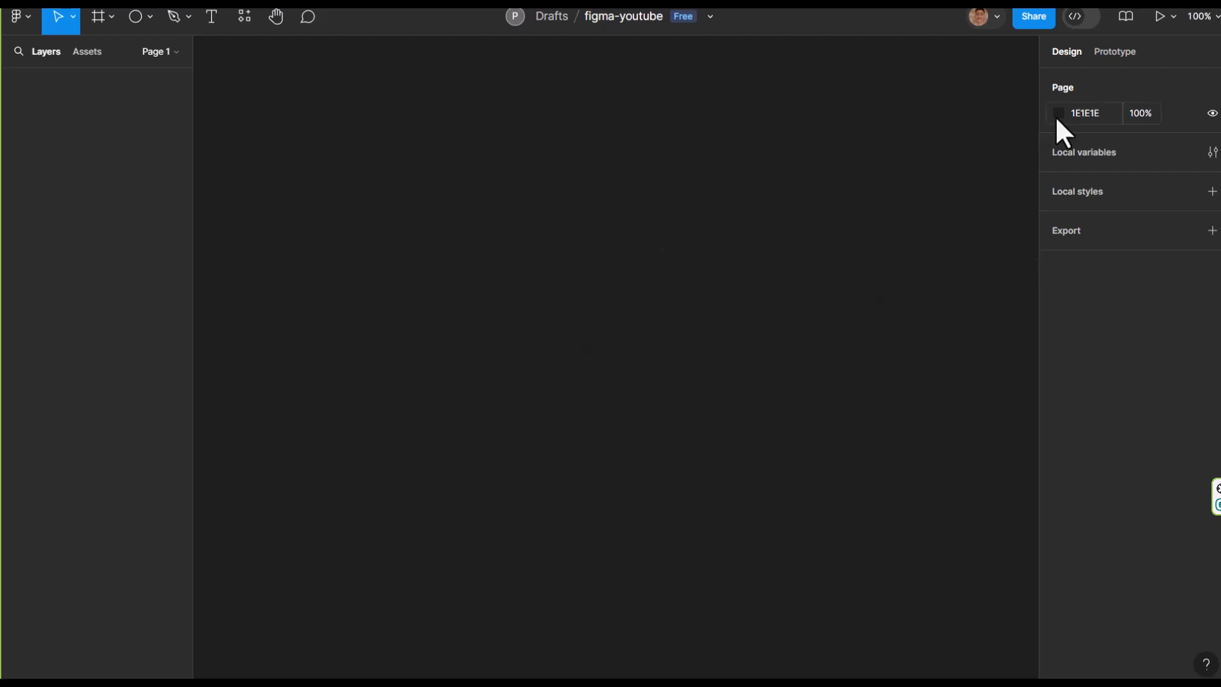
# Set the page background colour to 3D3D3D
pyautogui.click(112, 17)
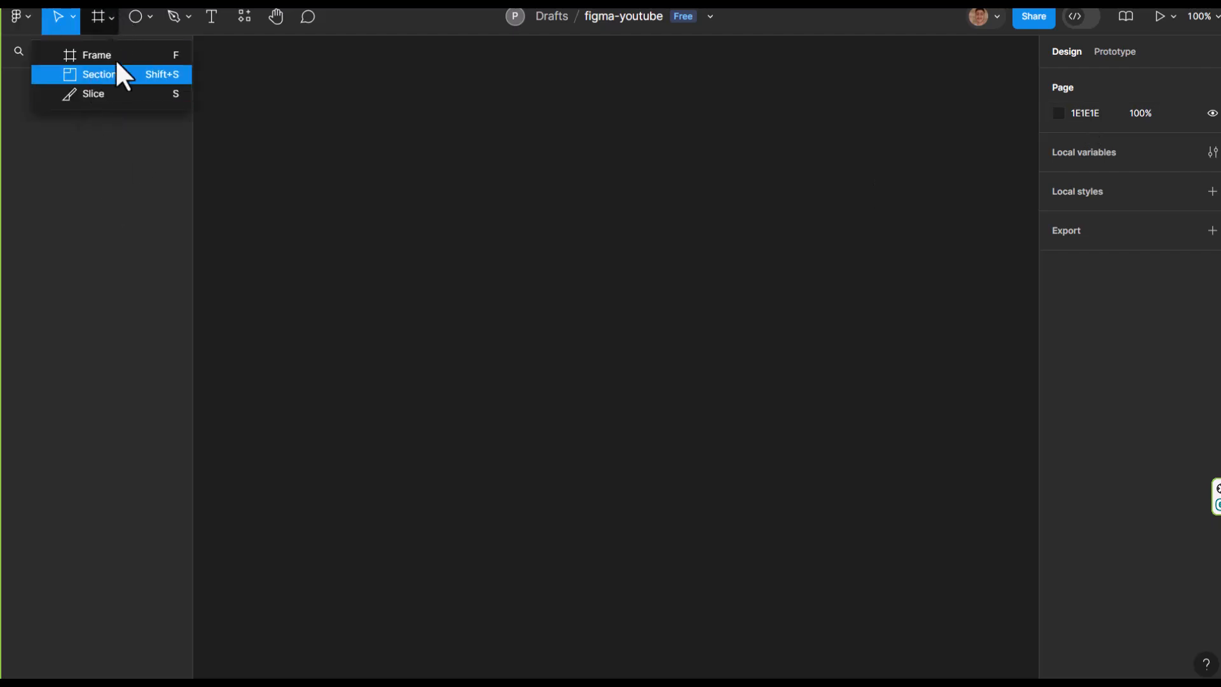
pyautogui.click(754, 297)
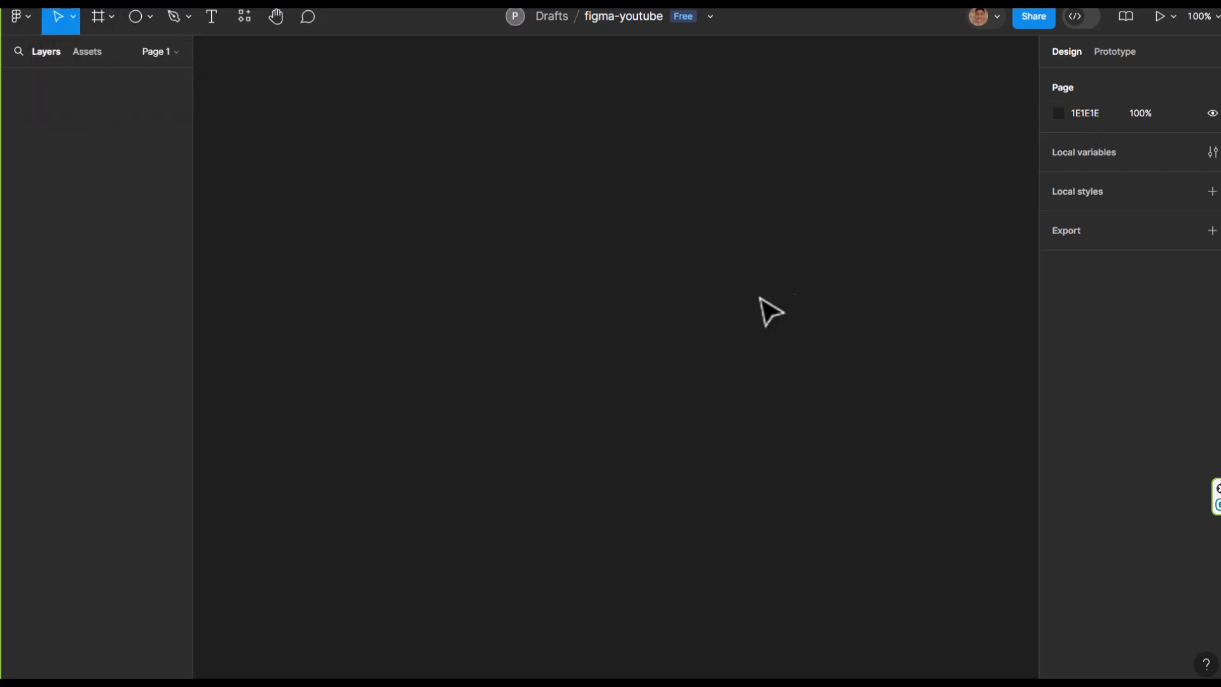
pyautogui.click(1096, 112)
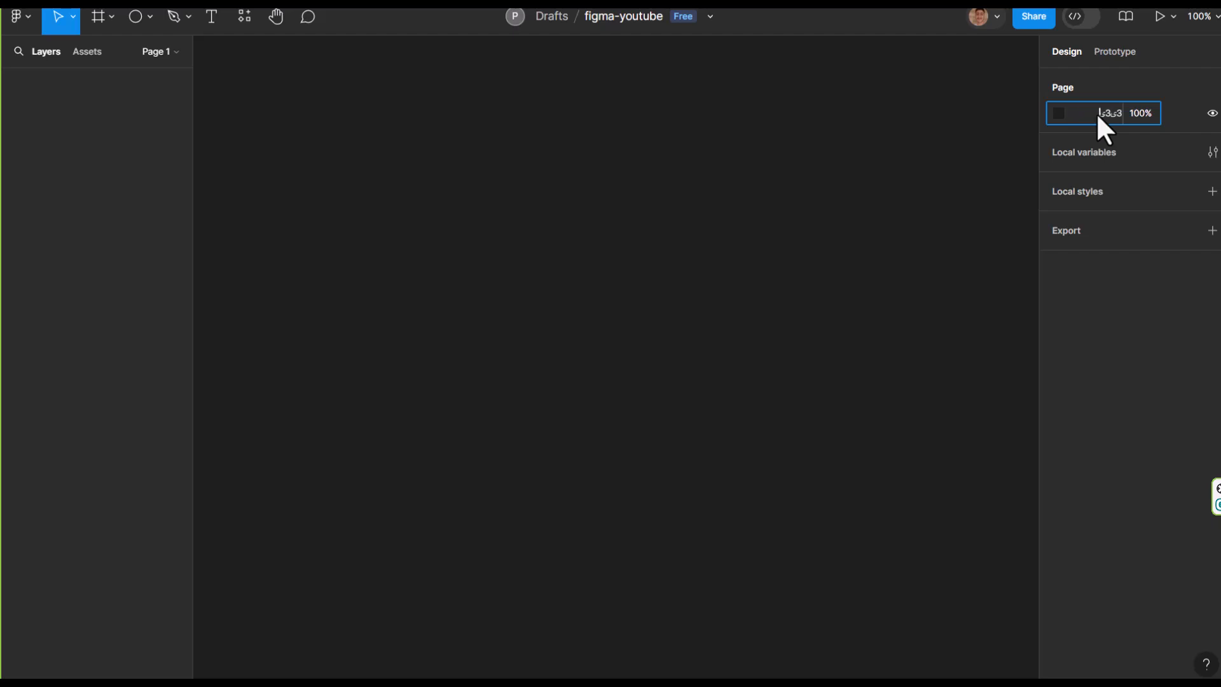
pyautogui.write('3d3d3d')
pyautogui.press('Return')
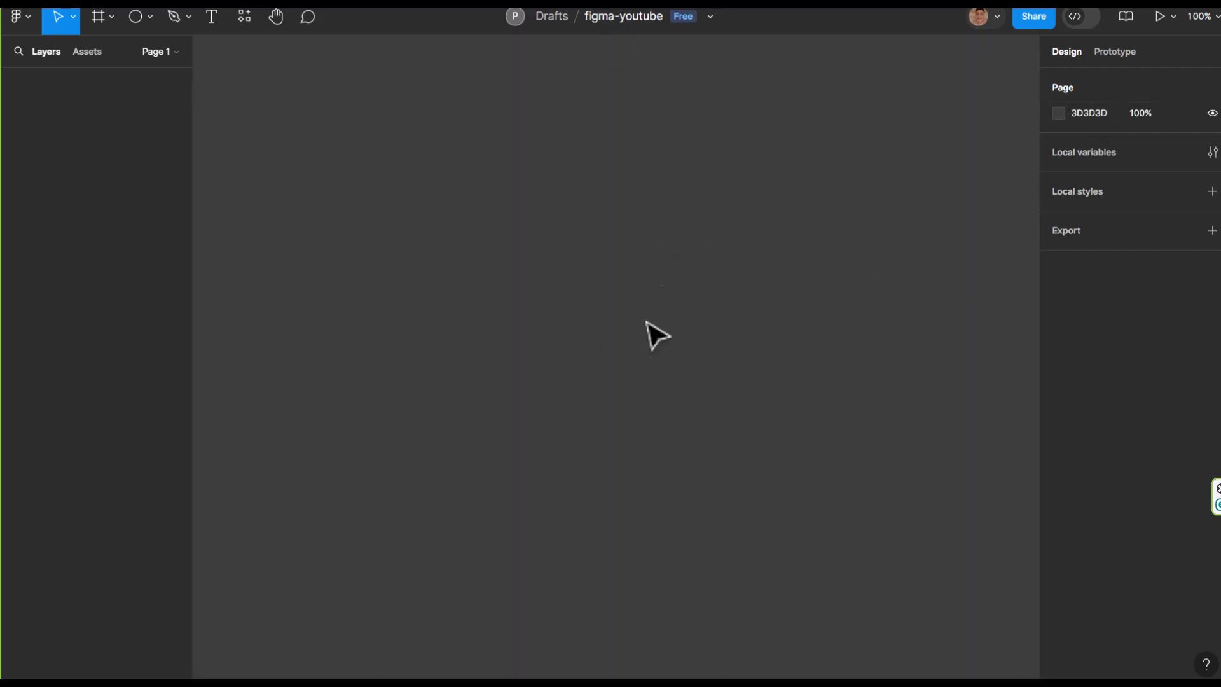
pyautogui.click(162, 53)
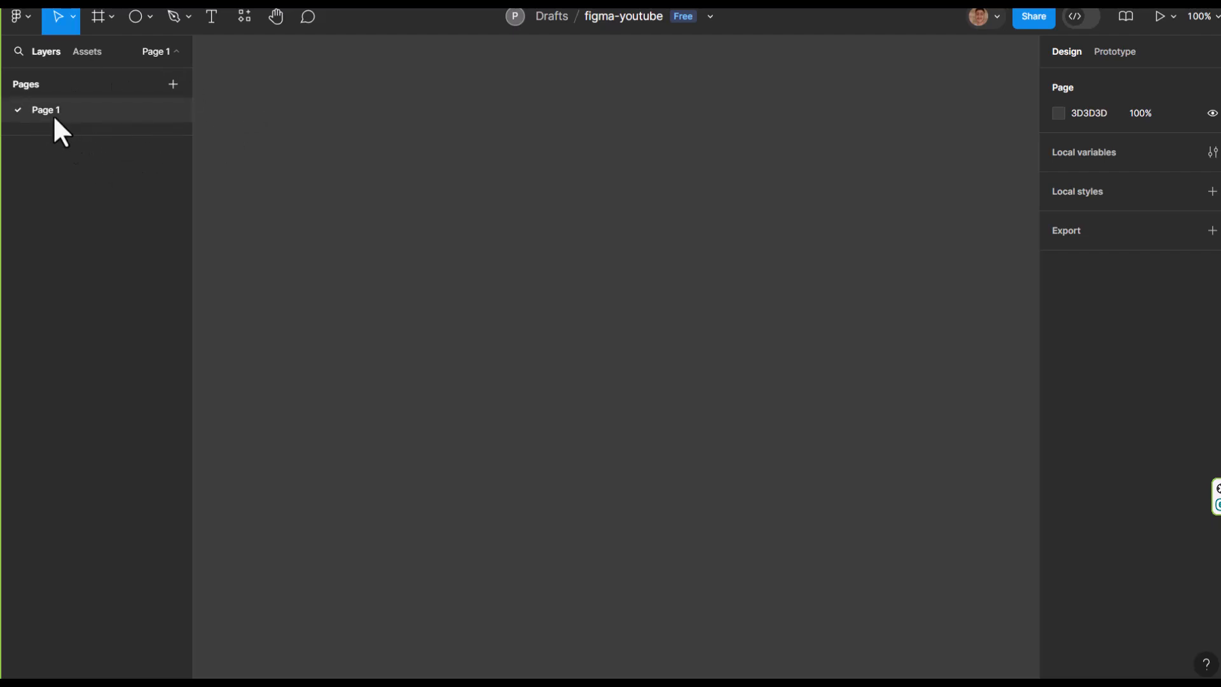
pyautogui.click(176, 52)
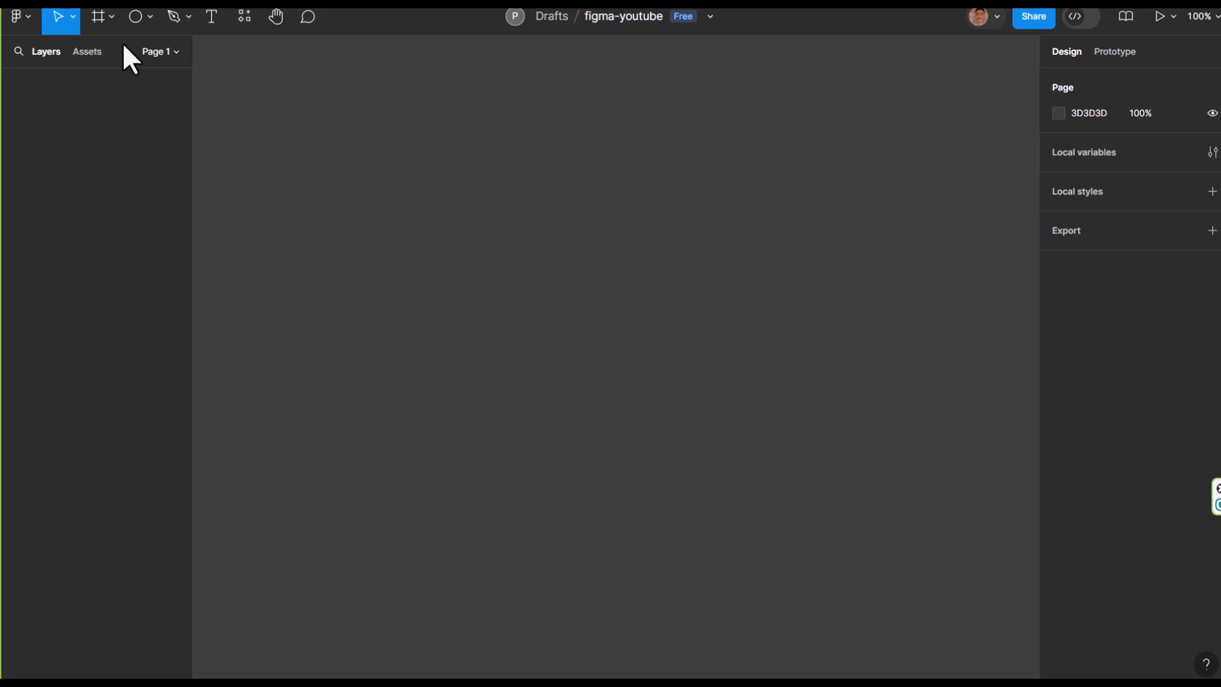
# Create a 1440 × 1024 frame on the canvas from the Desktop frame preset
pyautogui.click(110, 17)
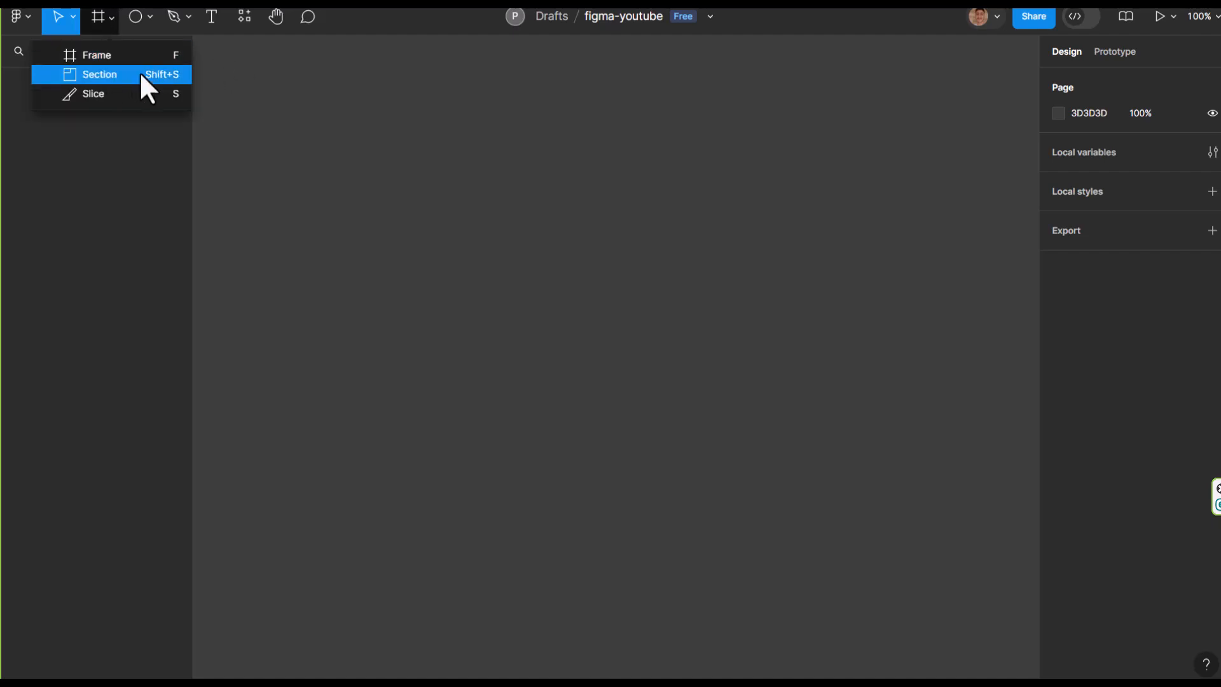
pyautogui.click(87, 56)
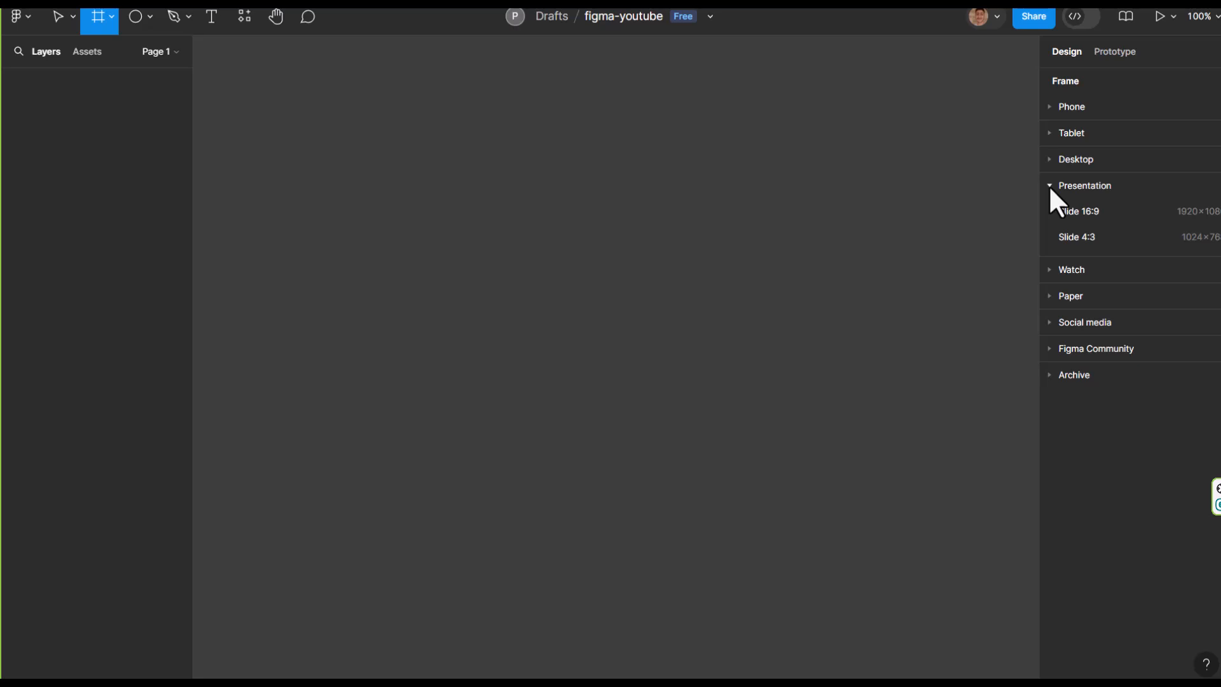
pyautogui.click(112, 17)
pyautogui.click(98, 58)
pyautogui.click(1057, 186)
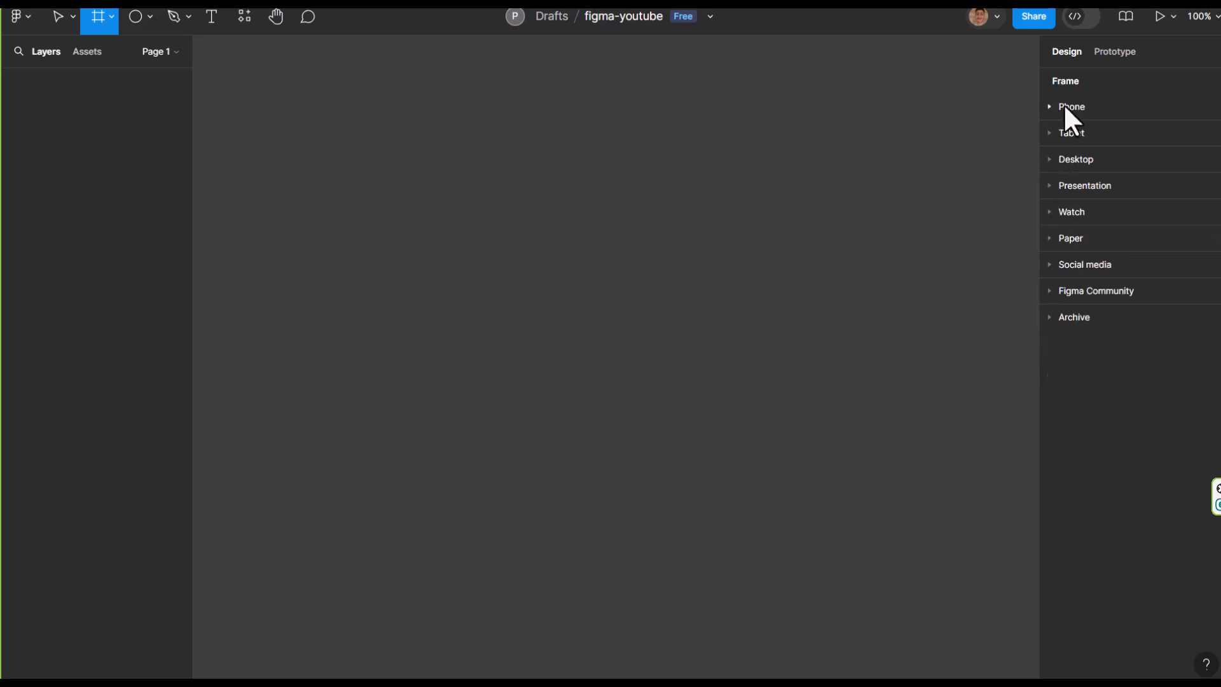
pyautogui.click(1068, 160)
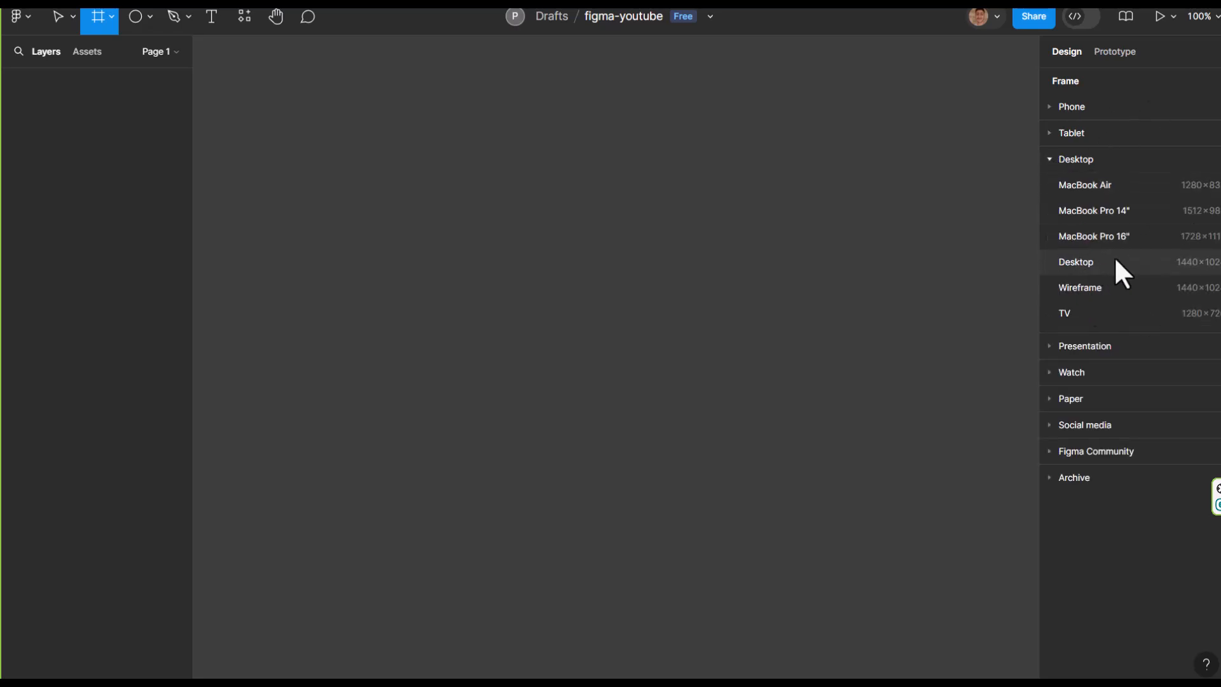
pyautogui.click(1089, 260)
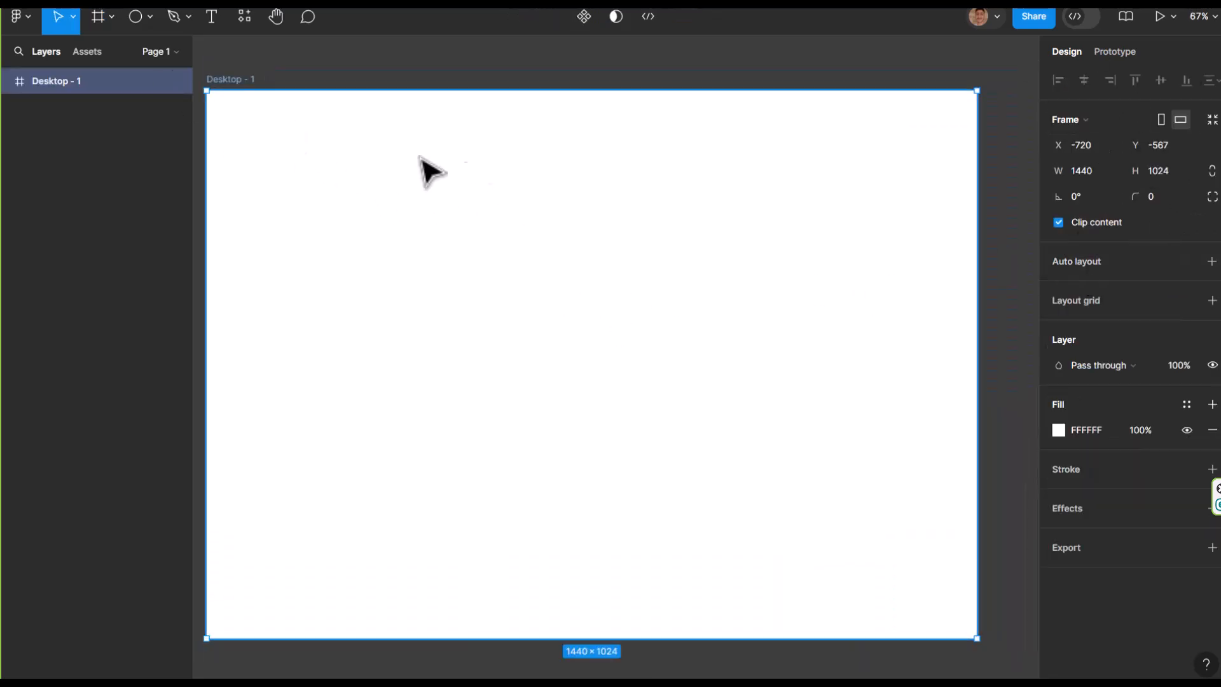
pyautogui.scroll(-2, 537, 248)
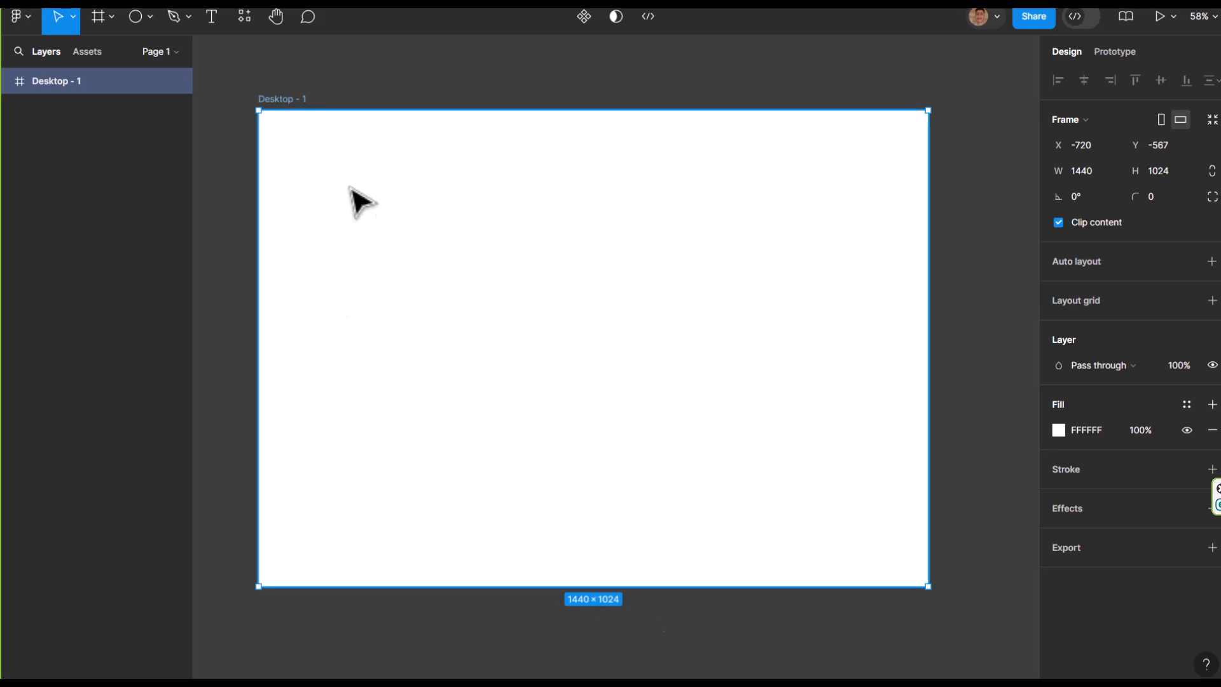
pyautogui.press('f')
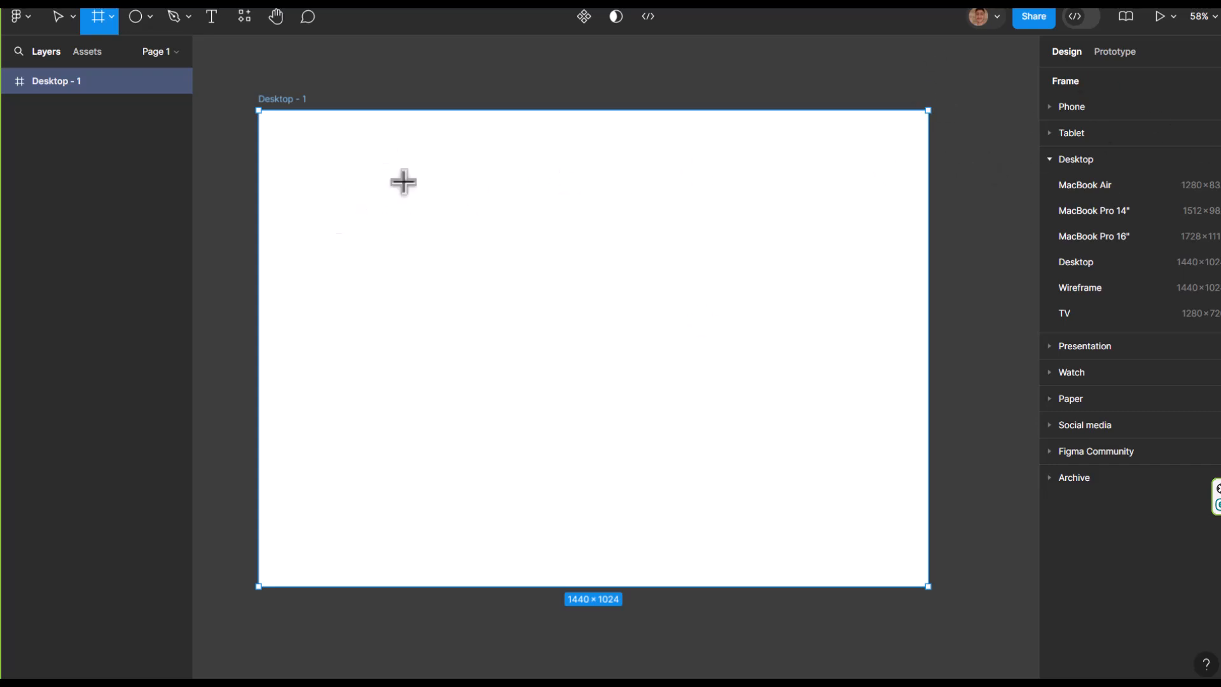
pyautogui.click(150, 17)
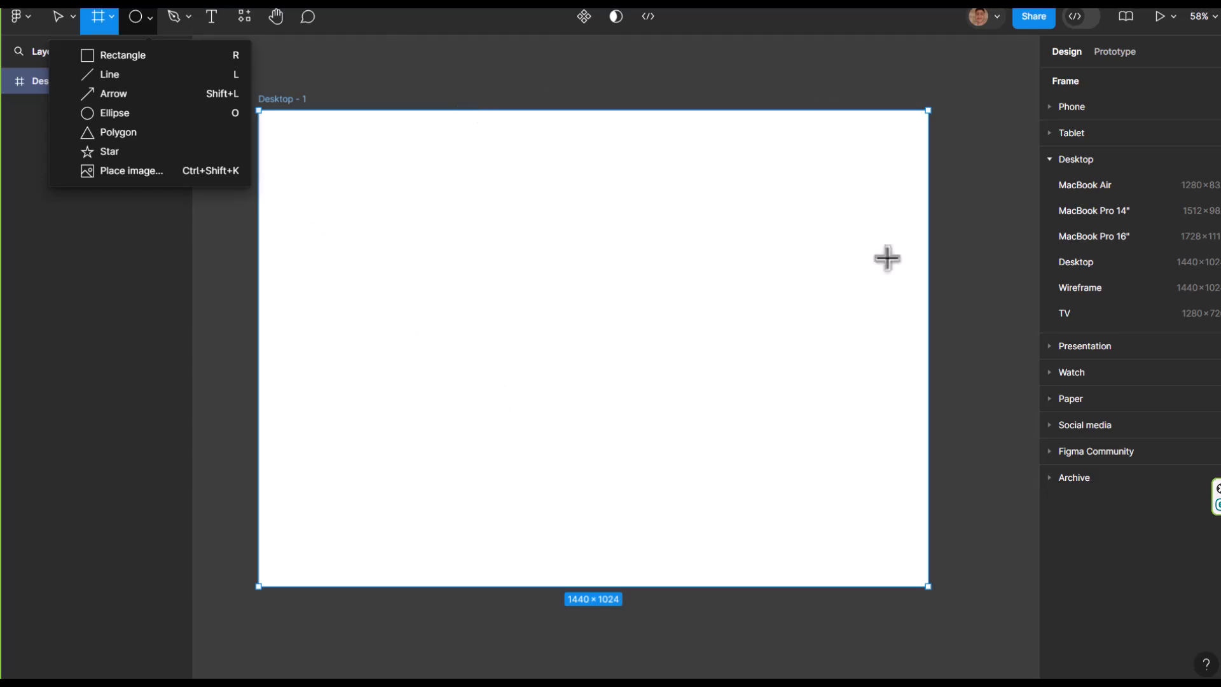
pyautogui.click(144, 55)
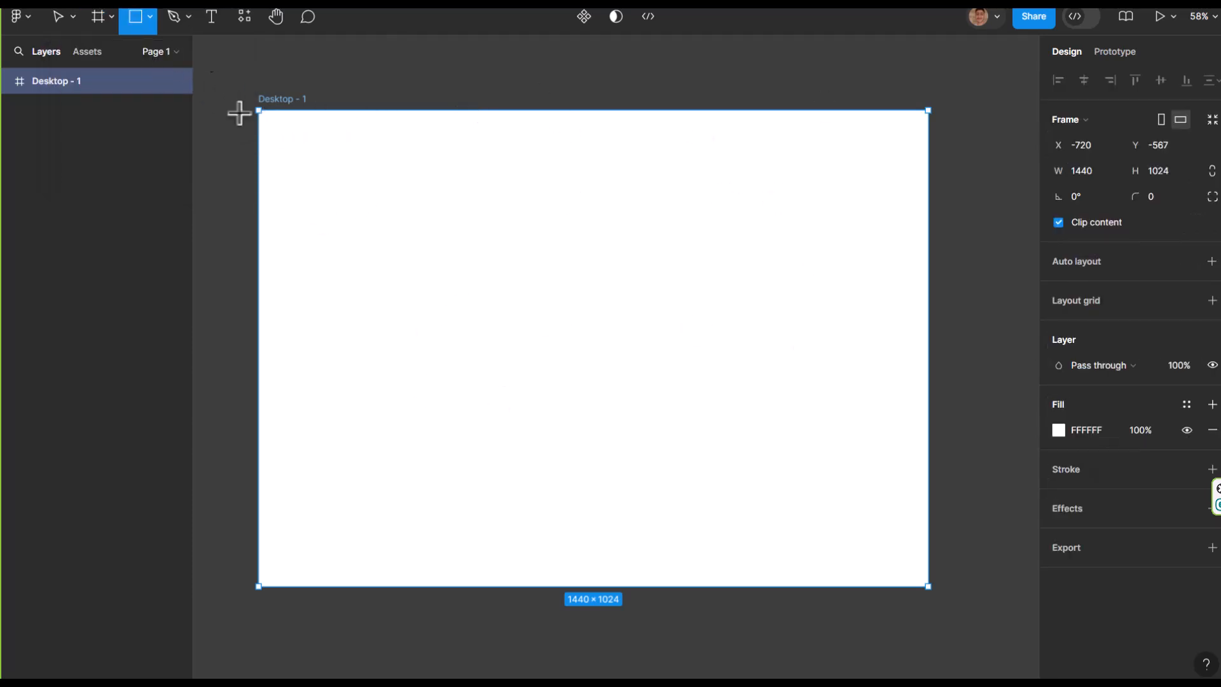
pyautogui.press('Escape')
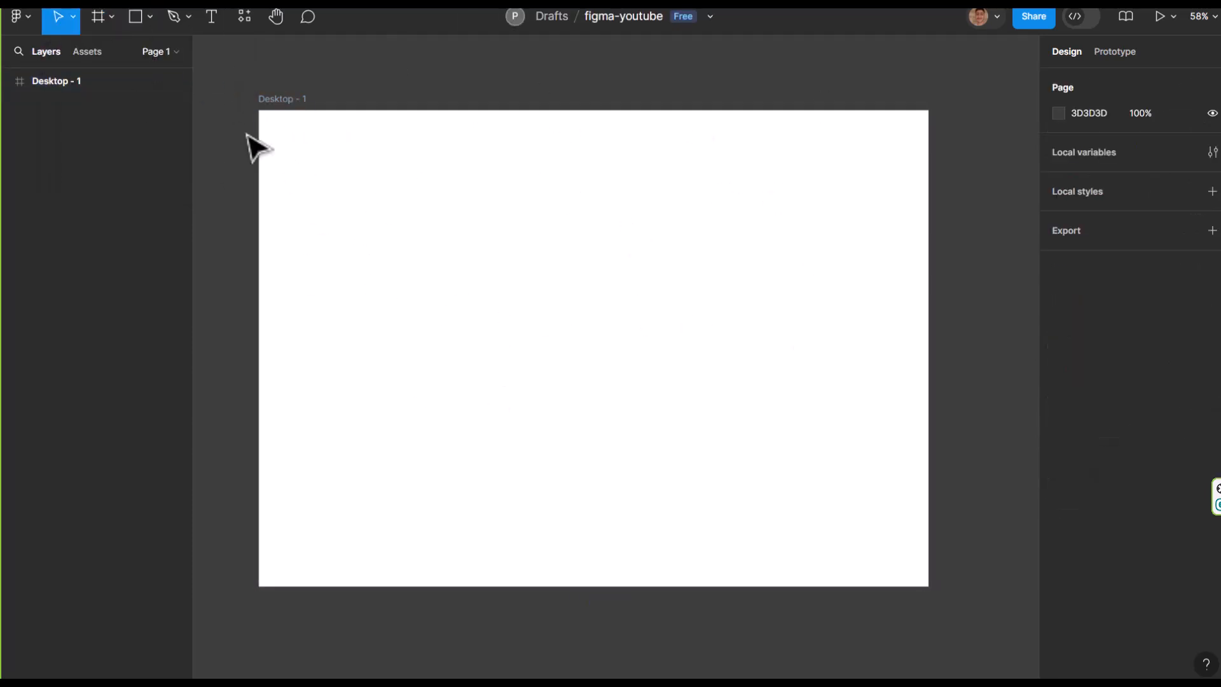
# Draw a full-width header rectangle about 94 high at the top of the Desktop frame and a rectangle about 1440 × 571 directly below it
pyautogui.click(150, 16)
pyautogui.click(122, 56)
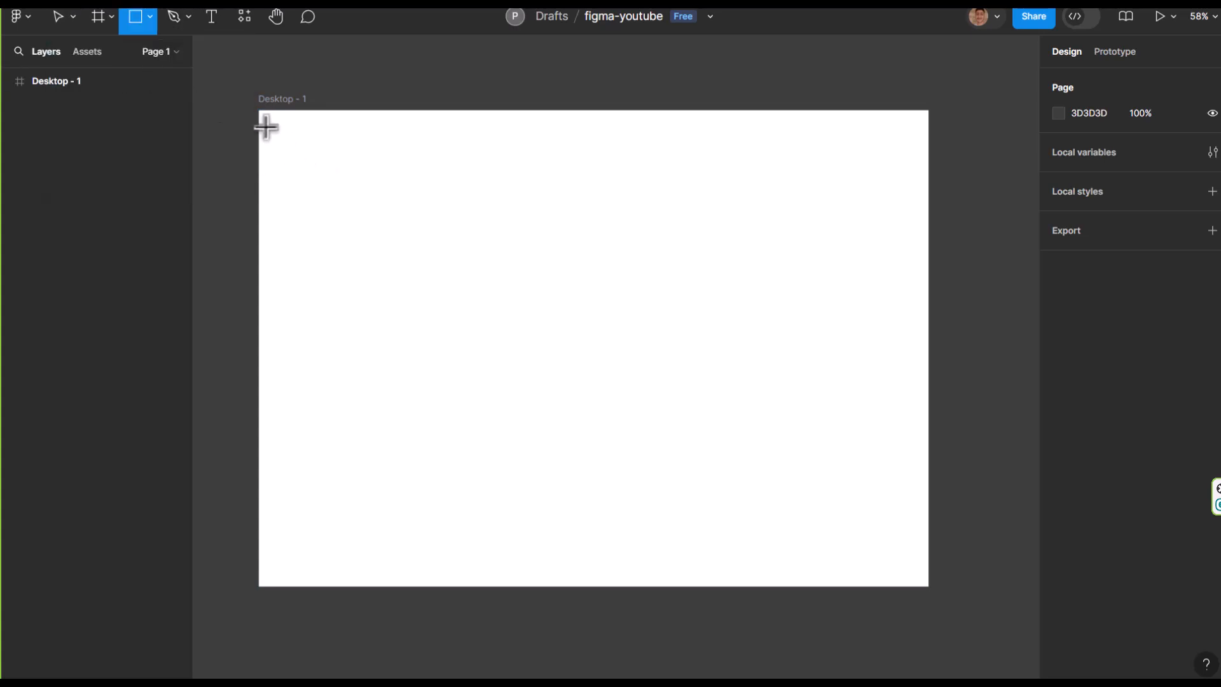
pyautogui.moveTo(263, 114); pyautogui.dragTo(927, 185)
pyautogui.moveTo(740, 186); pyautogui.dragTo(646, 418)
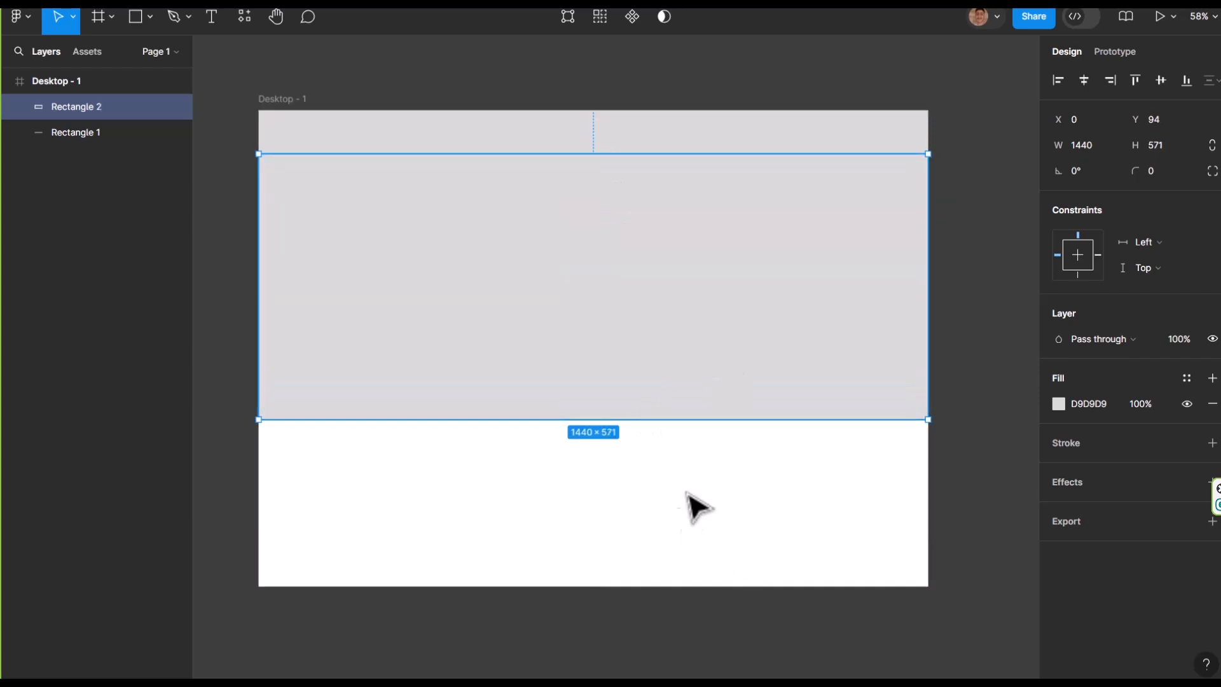
pyautogui.click(495, 531)
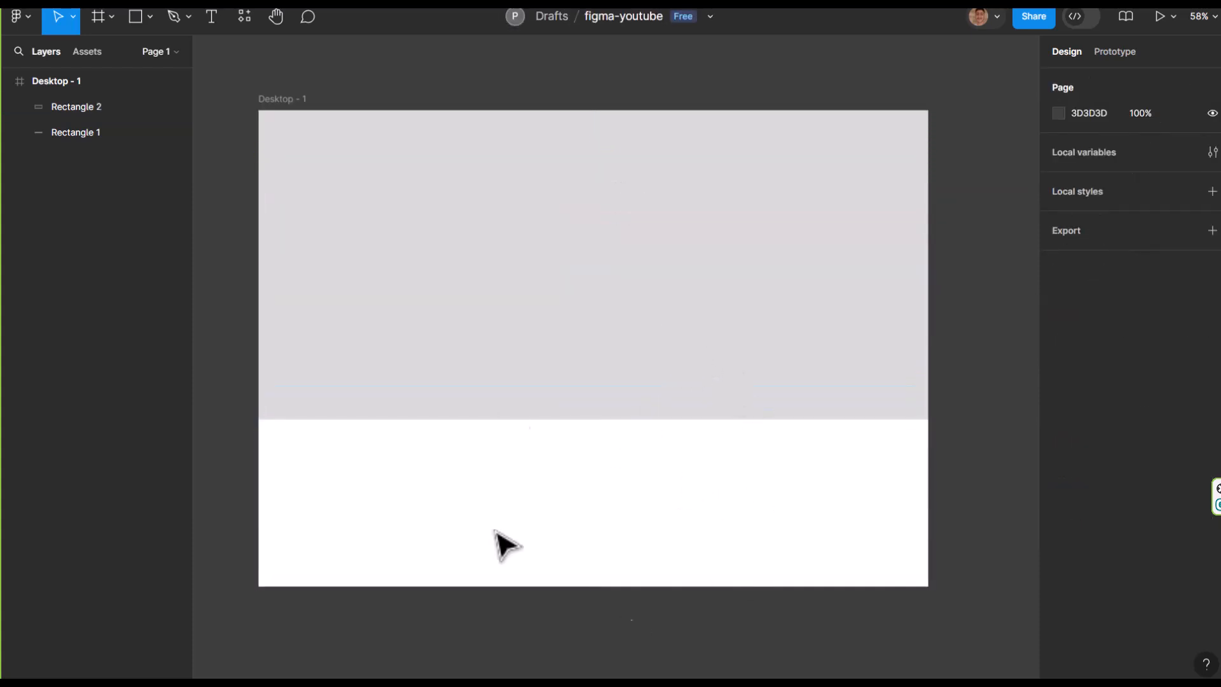
# Shorten the Desktop frame by raising its bottom edge to trim the empty white area below the lower rectangle
pyautogui.click(283, 100)
pyautogui.moveTo(324, 585); pyautogui.dragTo(337, 418)
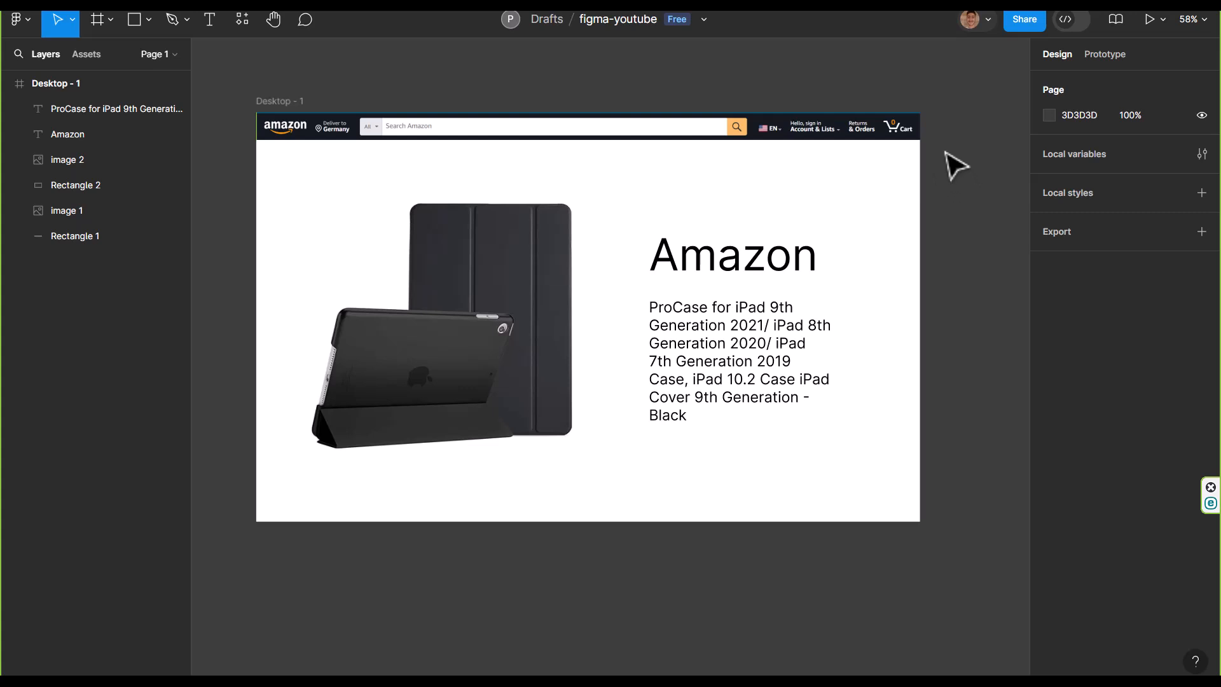
# Select the Desktop frame with the Amazon layout and delete it from the canvas
pyautogui.click(109, 24)
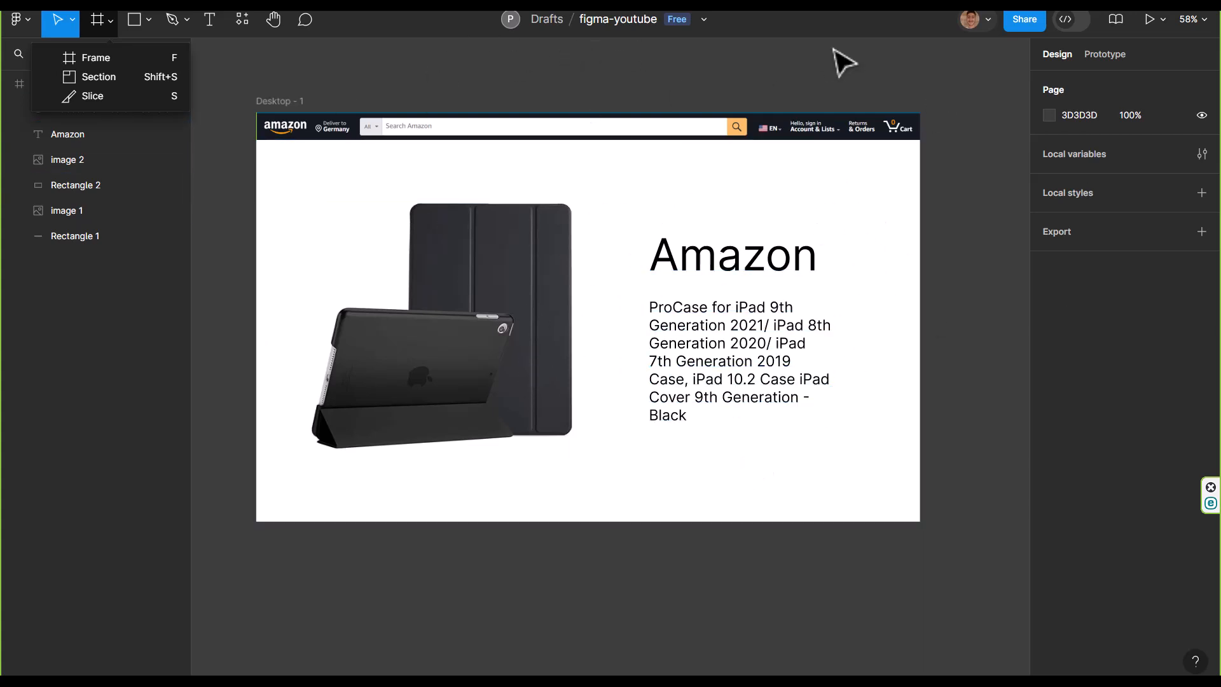
pyautogui.click(952, 110)
pyautogui.moveTo(956, 97); pyautogui.dragTo(225, 556)
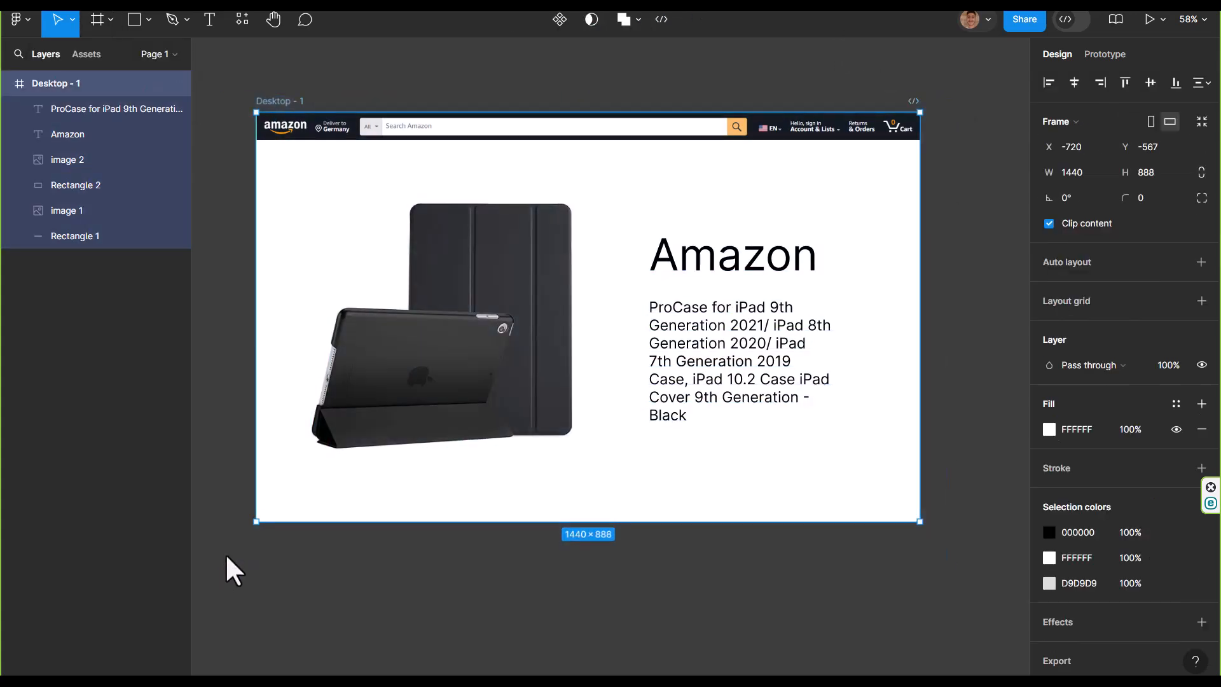
pyautogui.press('super+shift+s')
pyautogui.press('Escape')
pyautogui.press('Delete')
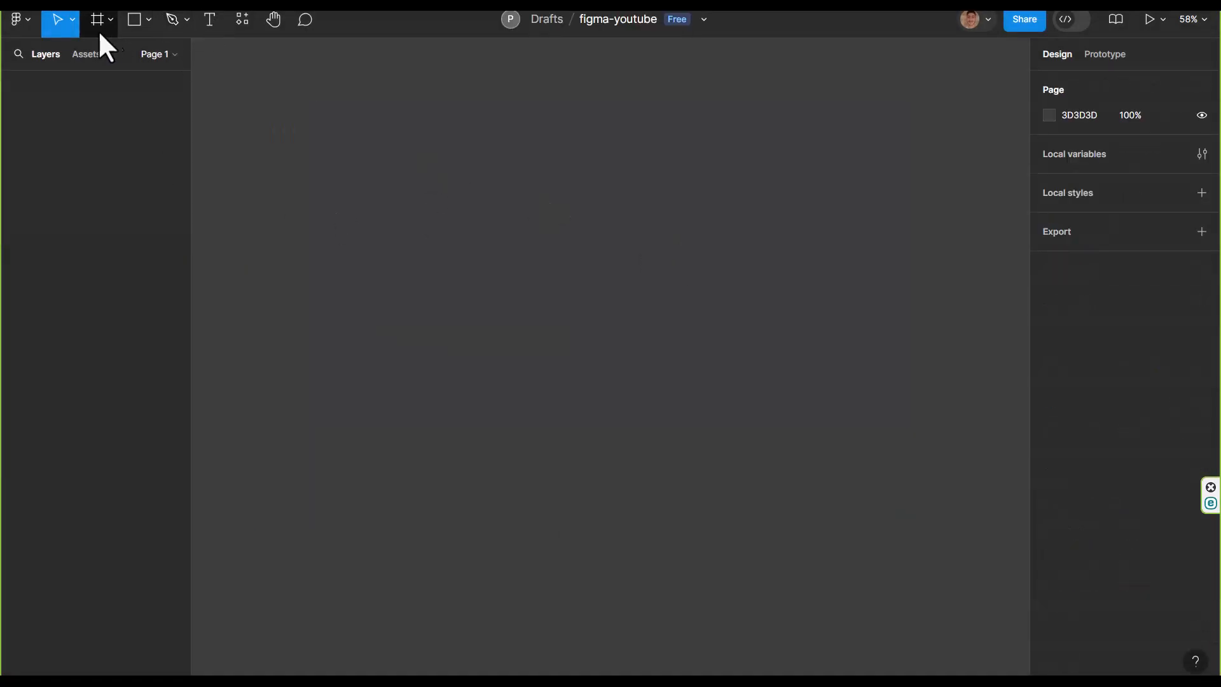
# Draw a rectangle about 1087 × 740 directly on the empty canvas
pyautogui.click(148, 20)
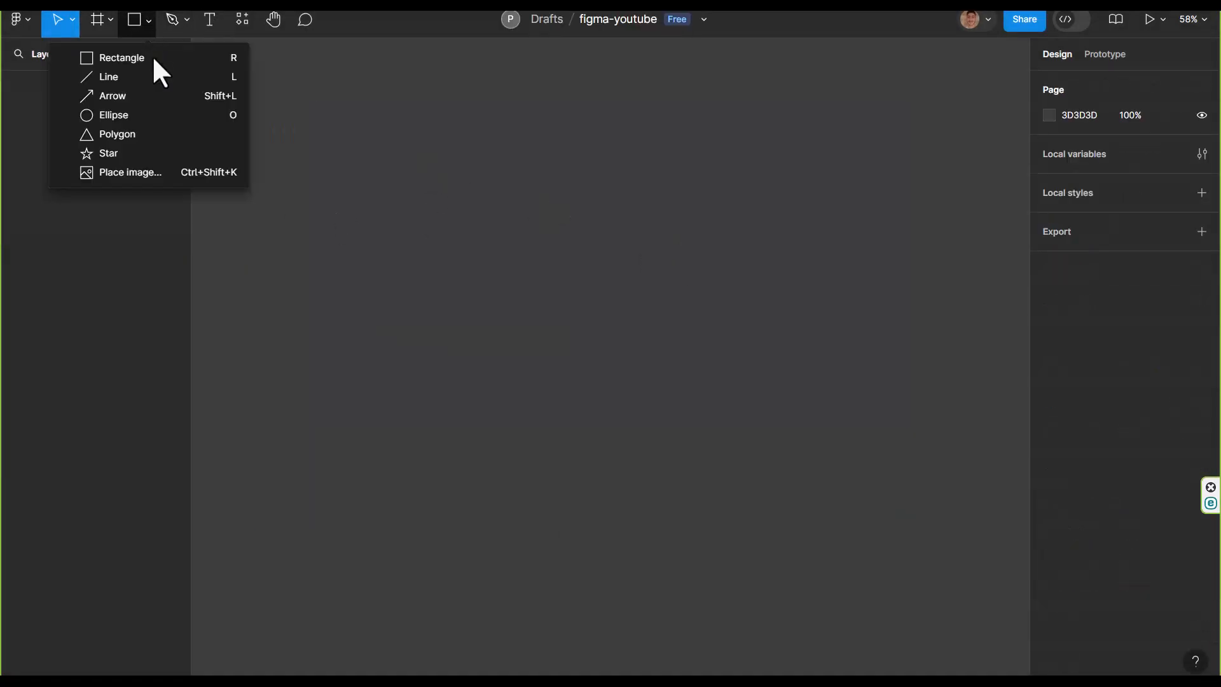
pyautogui.click(73, 58)
pyautogui.moveTo(357, 154); pyautogui.dragTo(858, 495)
pyautogui.click(899, 387)
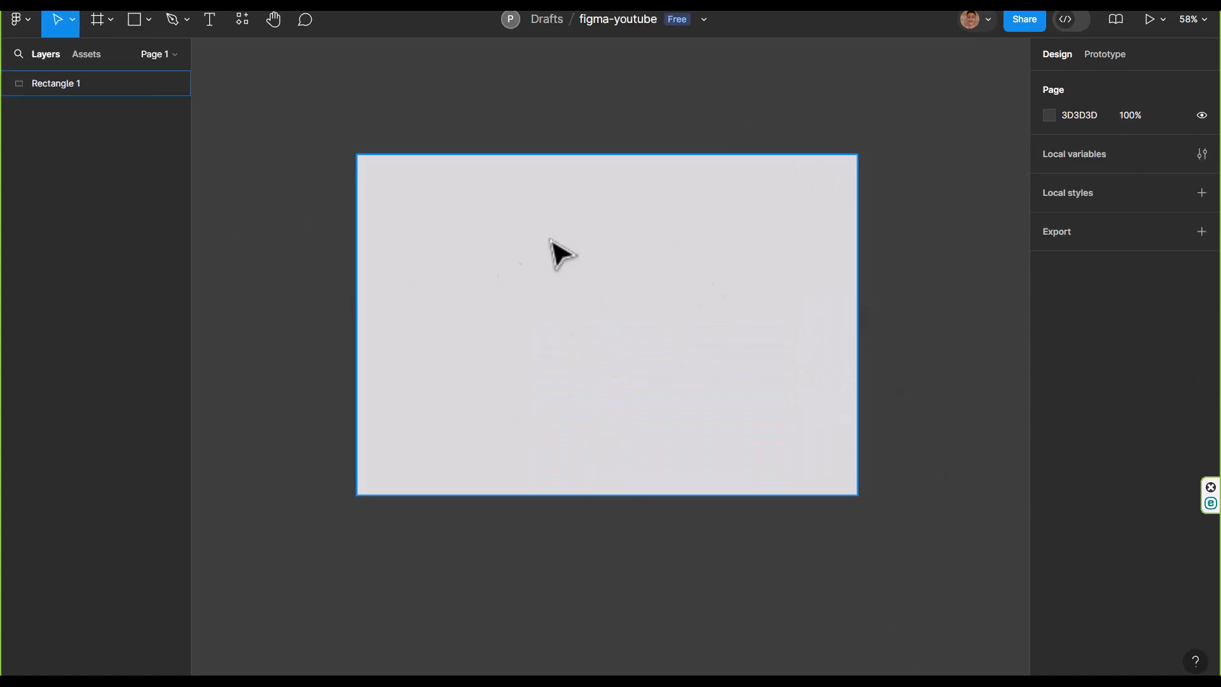
# Move the grey rectangle slightly to the left, to about X -574, Y -473, and delete it
pyautogui.click(506, 262)
pyautogui.click(107, 19)
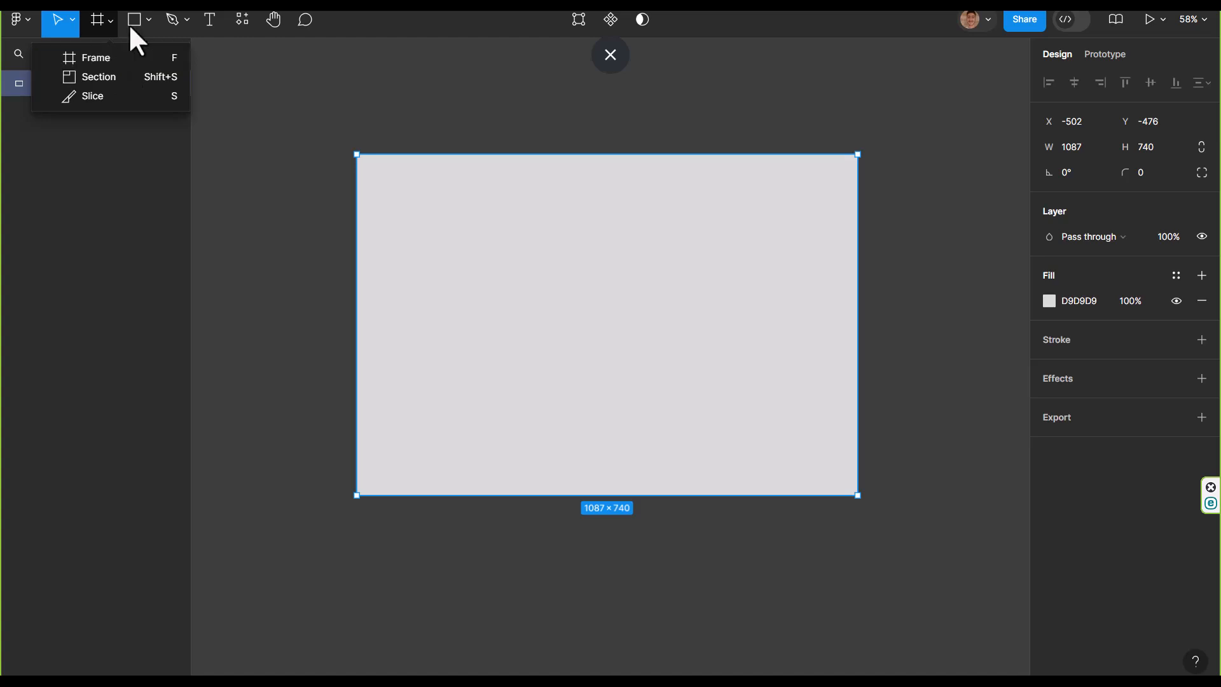
pyautogui.click(150, 27)
pyautogui.moveTo(692, 354); pyautogui.dragTo(659, 355)
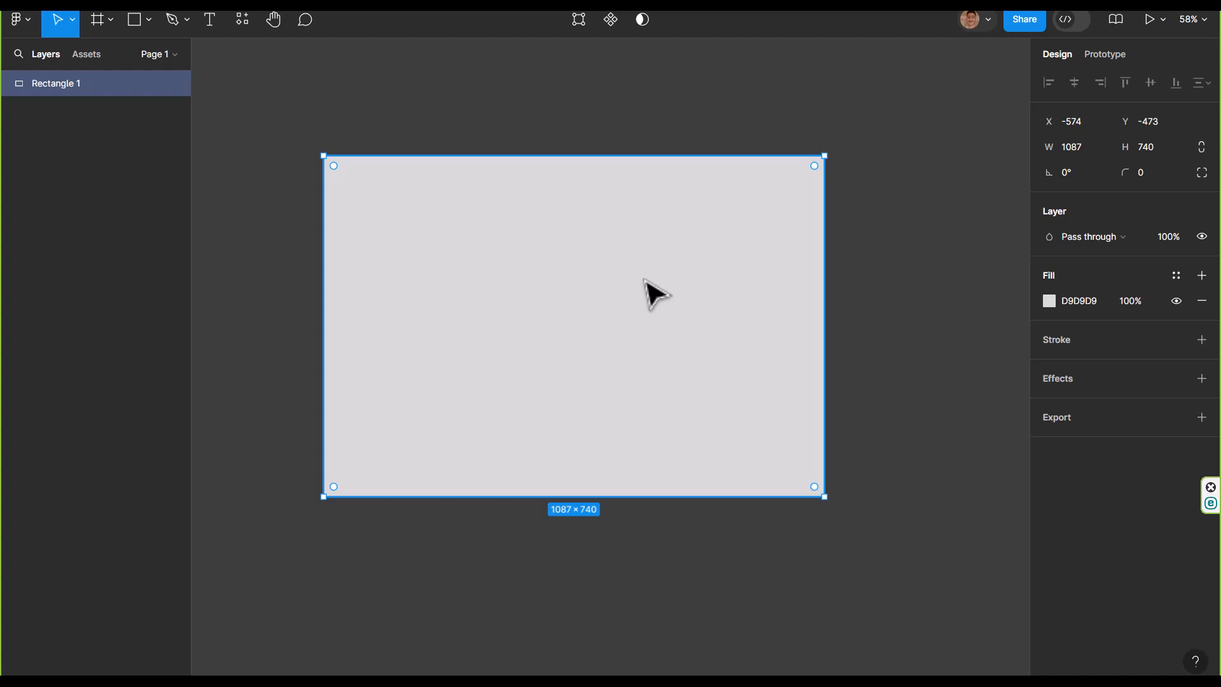
pyautogui.press('Delete')
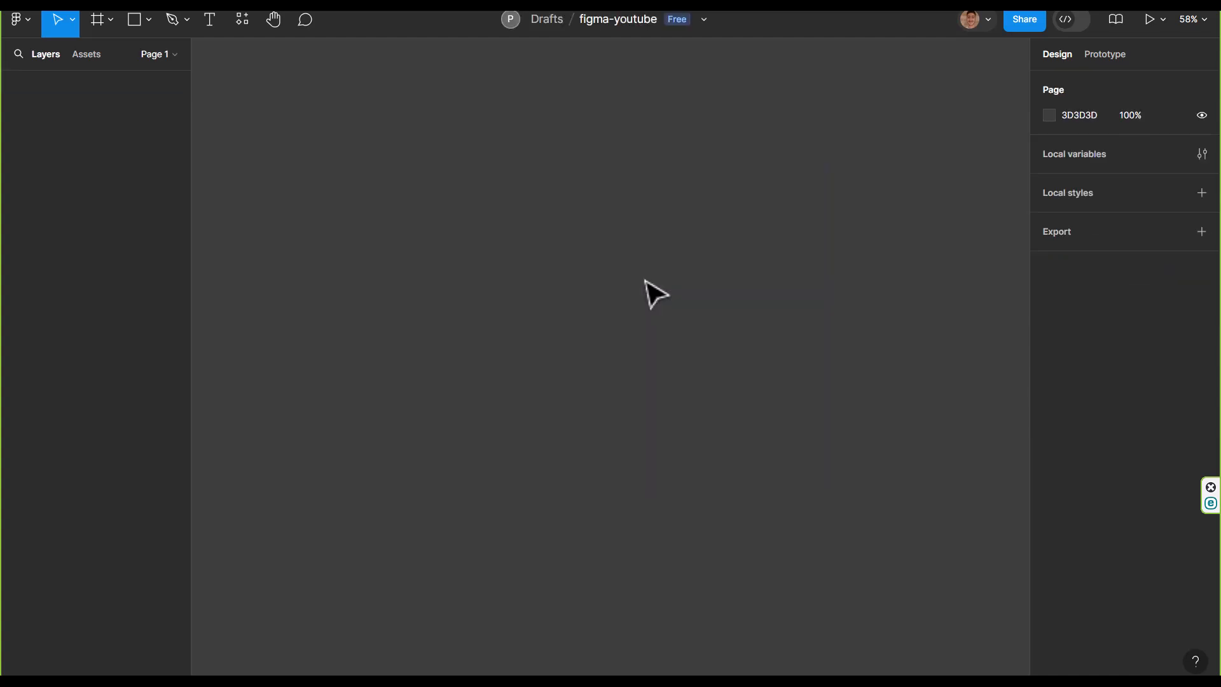
# Draw a section about 1592 × 985 on the canvas and shorten it from its bottom edge to about 797 high
pyautogui.click(129, 19)
pyautogui.click(115, 23)
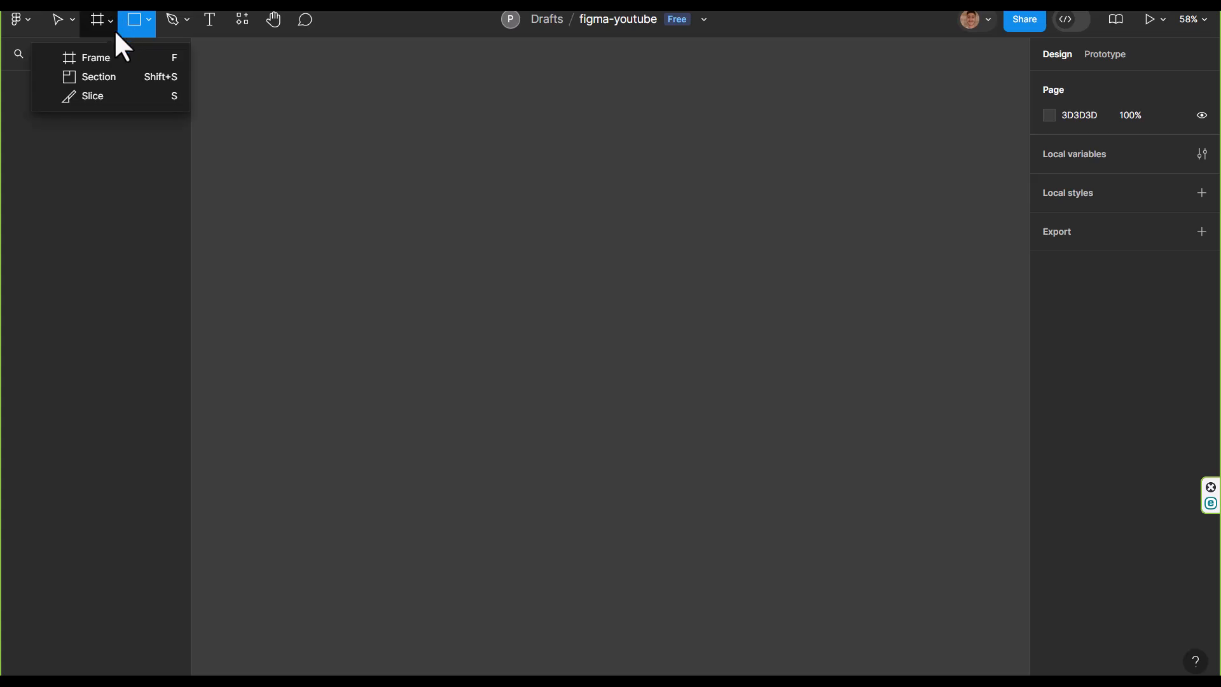
pyautogui.click(107, 77)
pyautogui.moveTo(256, 147); pyautogui.dragTo(990, 601)
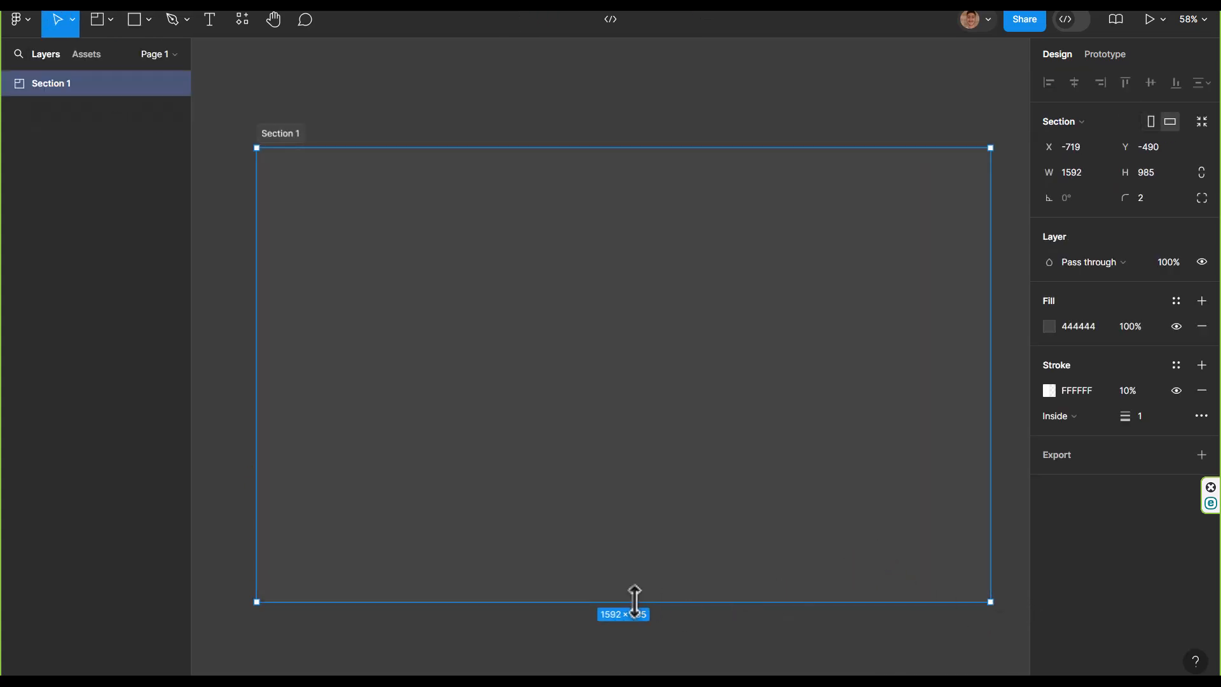
pyautogui.moveTo(634, 601); pyautogui.dragTo(636, 515)
pyautogui.click(736, 655)
# Draw a roughly square frame about 521 high inside the section, near its left edge
pyautogui.click(111, 24)
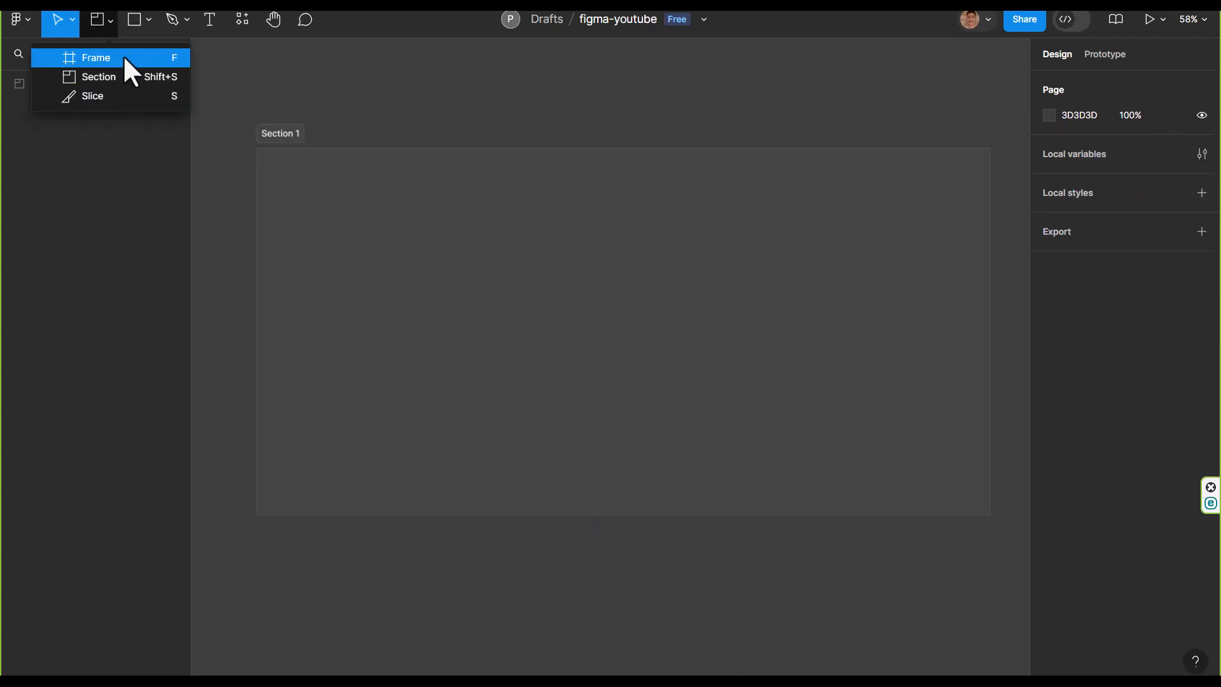
pyautogui.click(125, 58)
pyautogui.moveTo(294, 187); pyautogui.dragTo(536, 427)
# Duplicate the frame to the section's right side and narrow the copy from its left edge to about 276 × 521
pyautogui.moveTo(427, 305); pyautogui.dragTo(886, 318)
pyautogui.moveTo(699, 282); pyautogui.dragTo(818, 278)
pyautogui.click(937, 547)
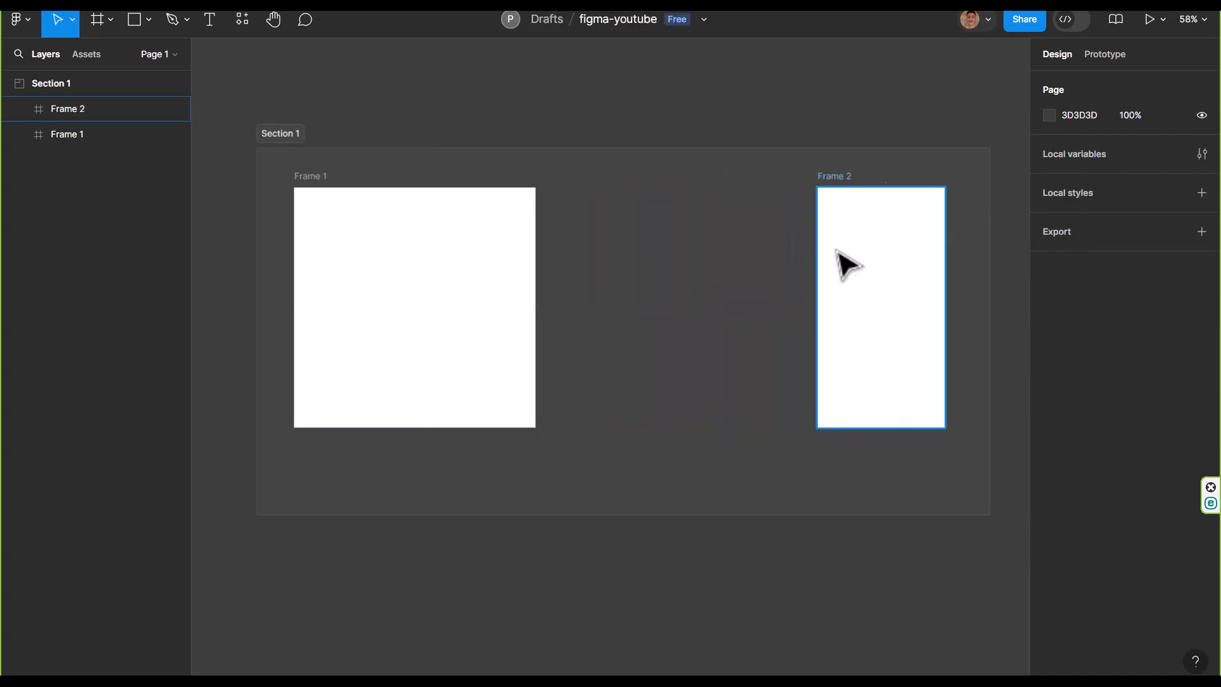
# Widen Frame 1 toward Frame 2 to about 1034 × 521 and adjust its position within the section
pyautogui.click(446, 275)
pyautogui.moveTo(529, 272); pyautogui.dragTo(794, 286)
pyautogui.moveTo(704, 295); pyautogui.dragTo(697, 294)
pyautogui.click(890, 560)
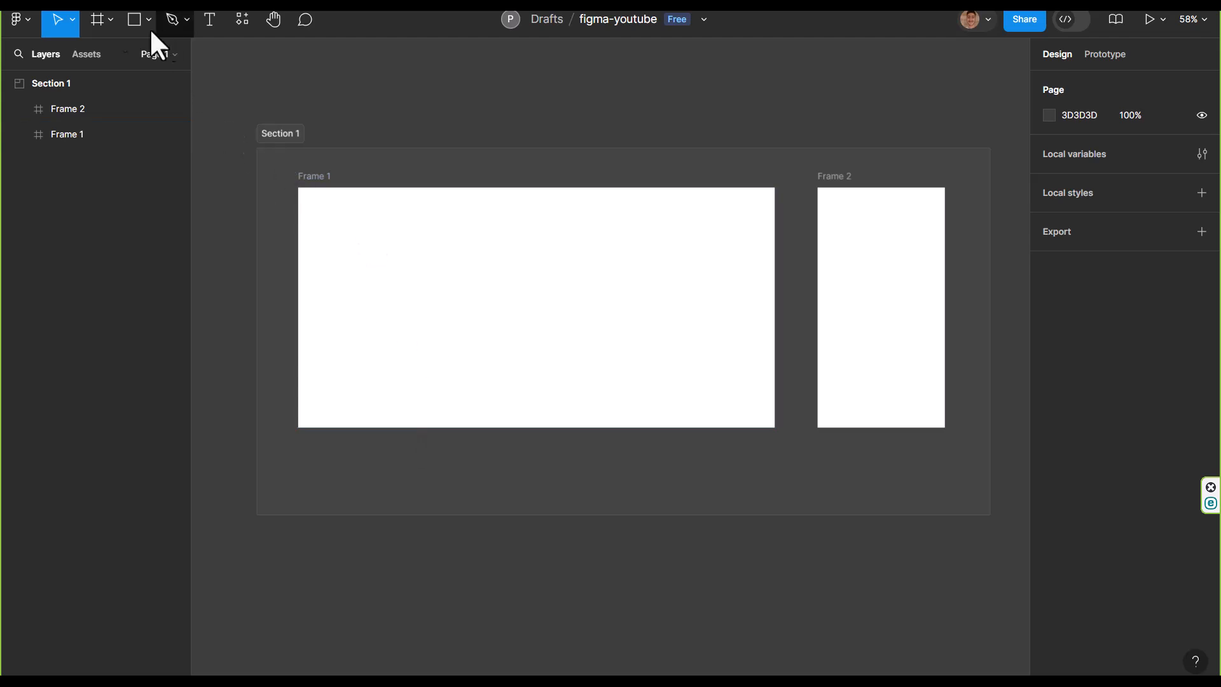
# Rename the section as Home page
pyautogui.click(111, 20)
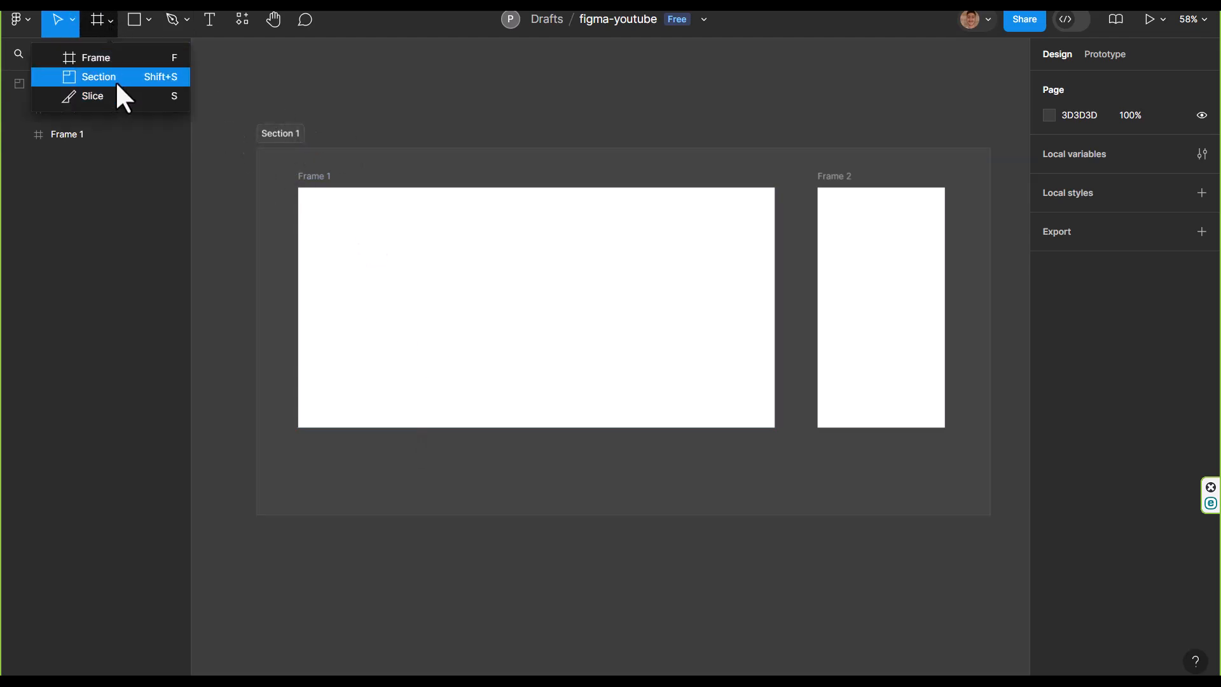
pyautogui.doubleClick(282, 133)
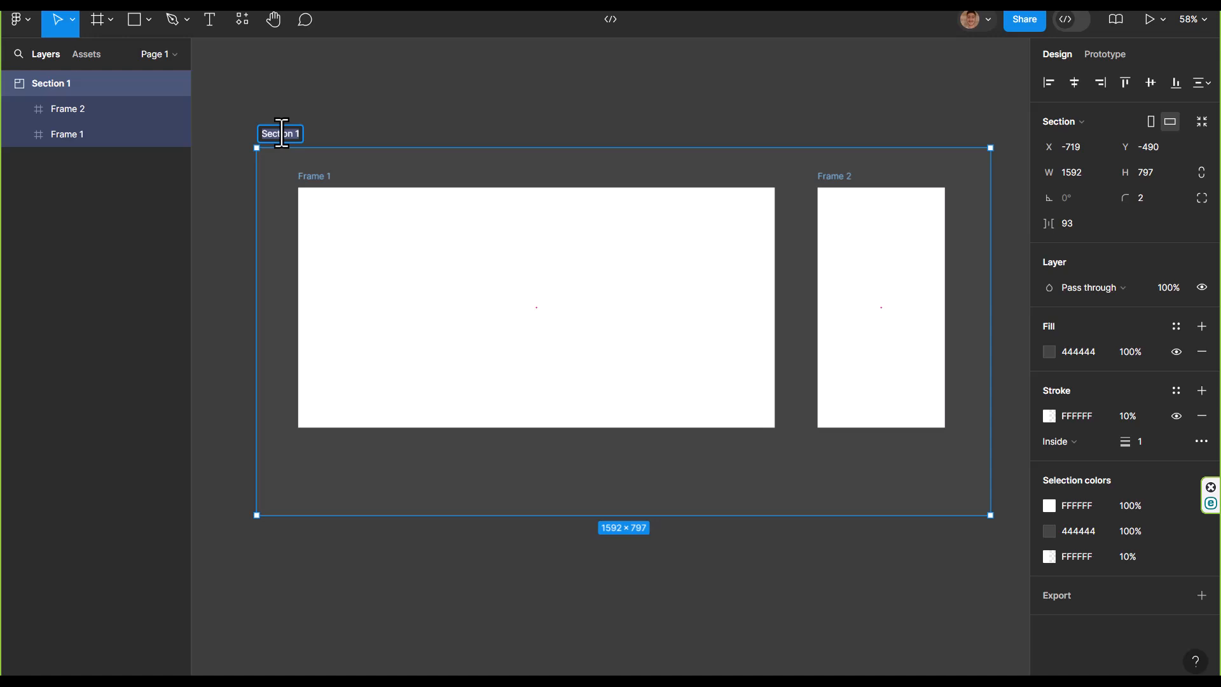
pyautogui.press('Return')
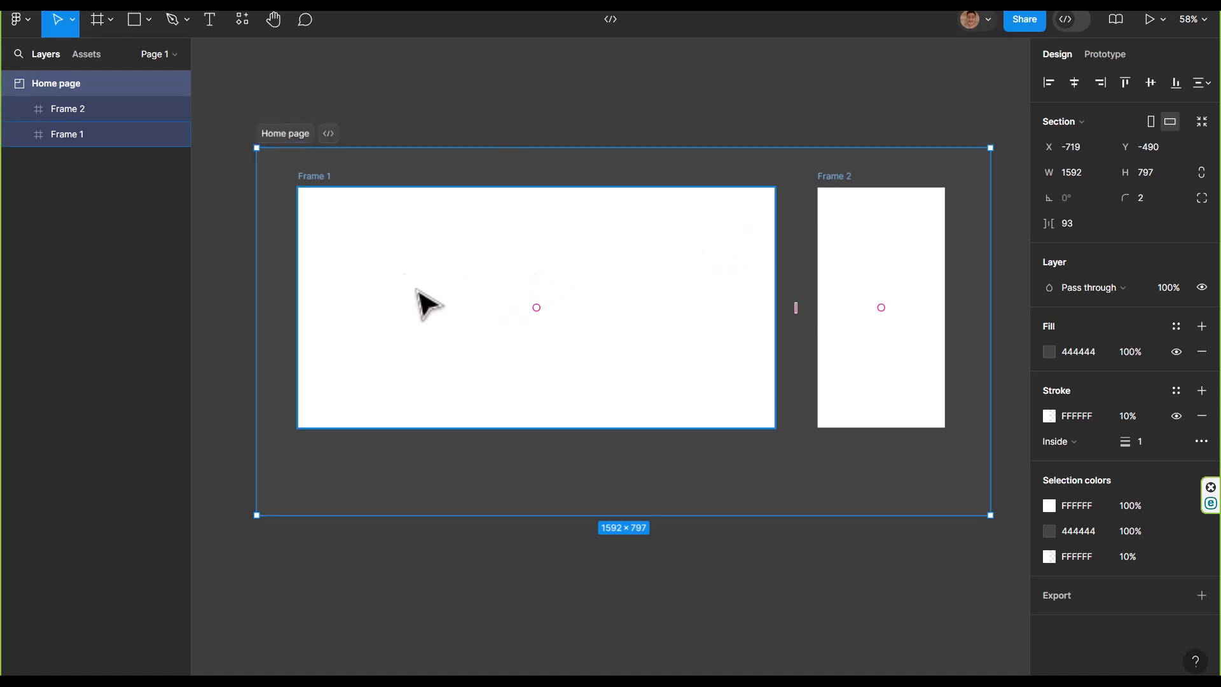
pyautogui.press('Escape')
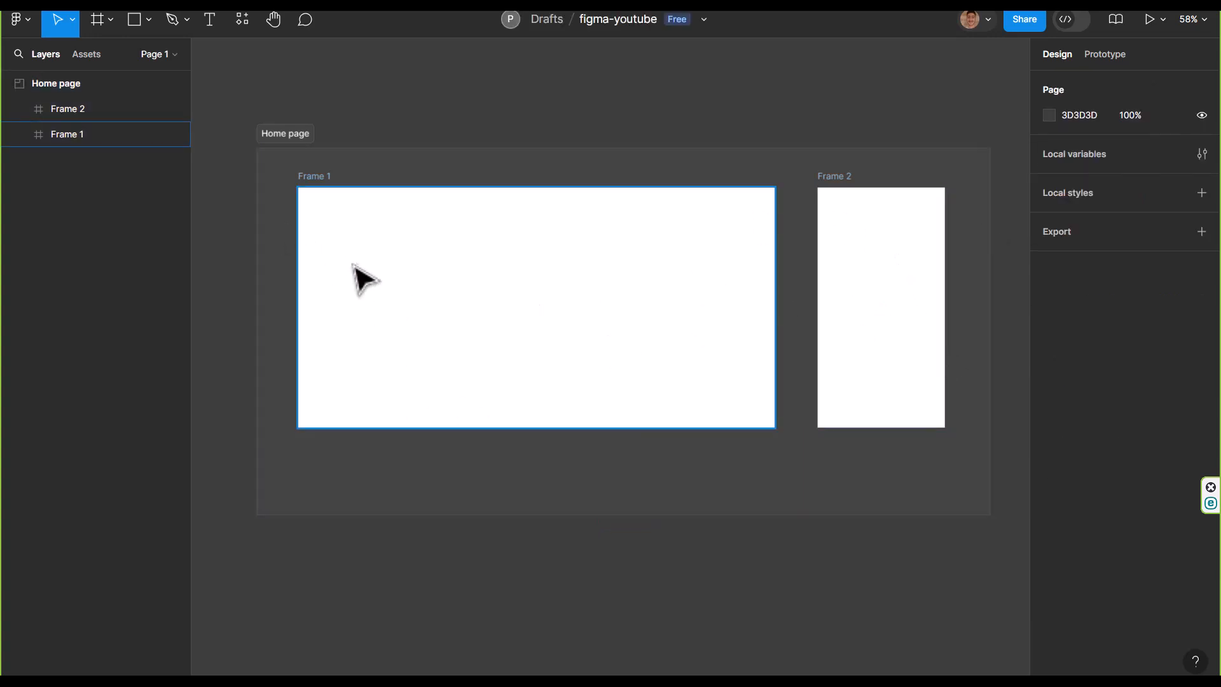
pyautogui.click(318, 182)
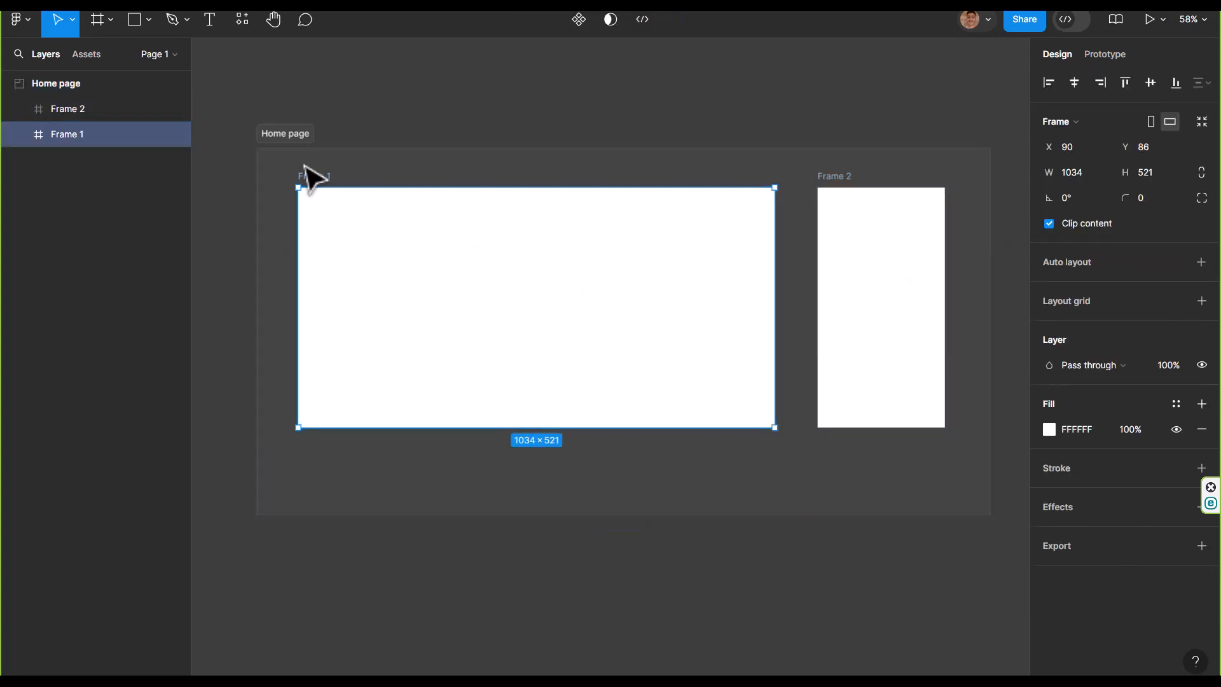
pyautogui.click(886, 367)
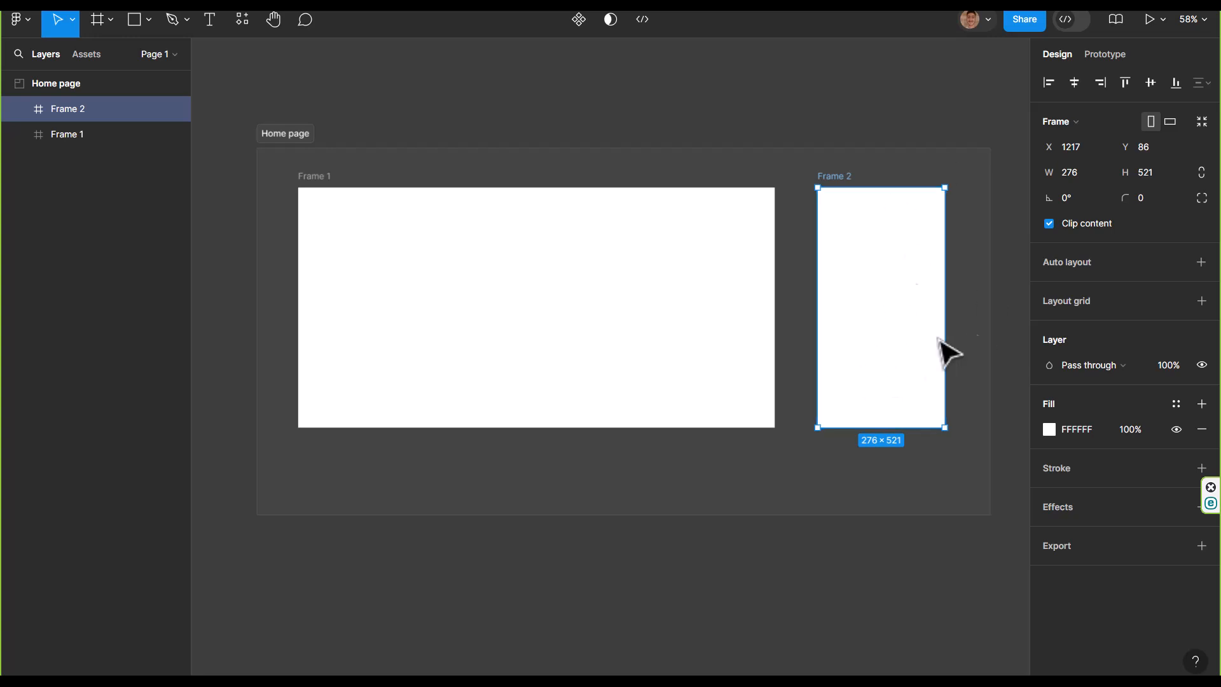
pyautogui.click(553, 304)
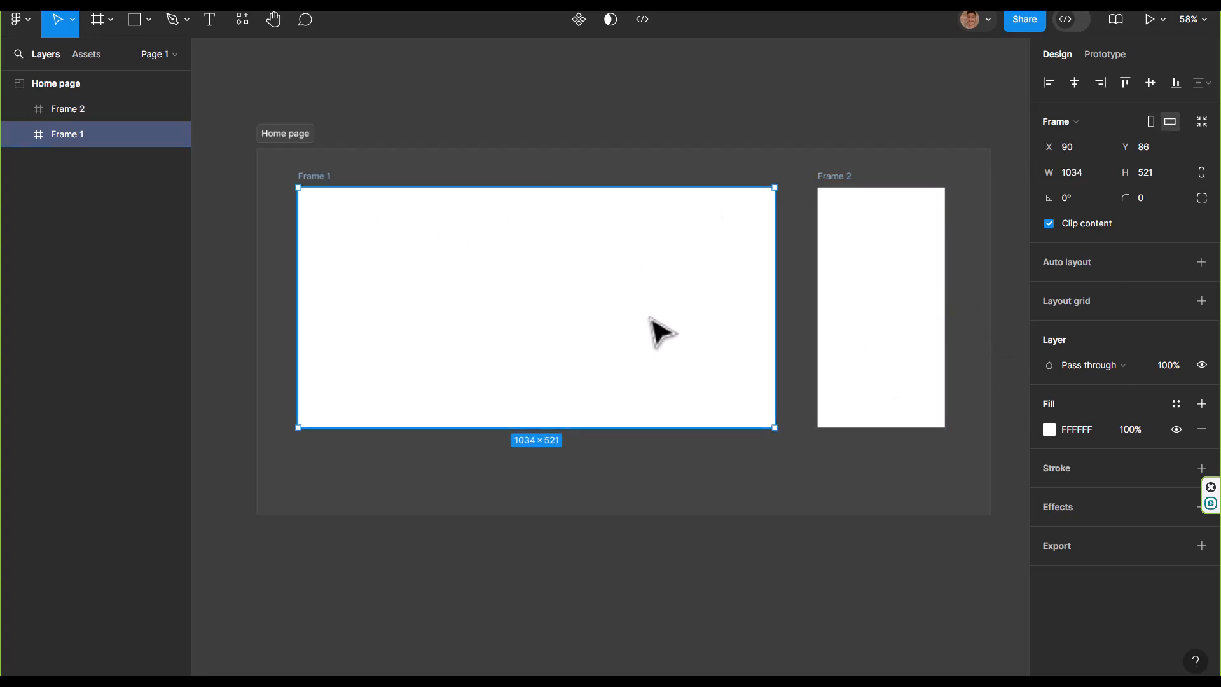
pyautogui.press('Escape')
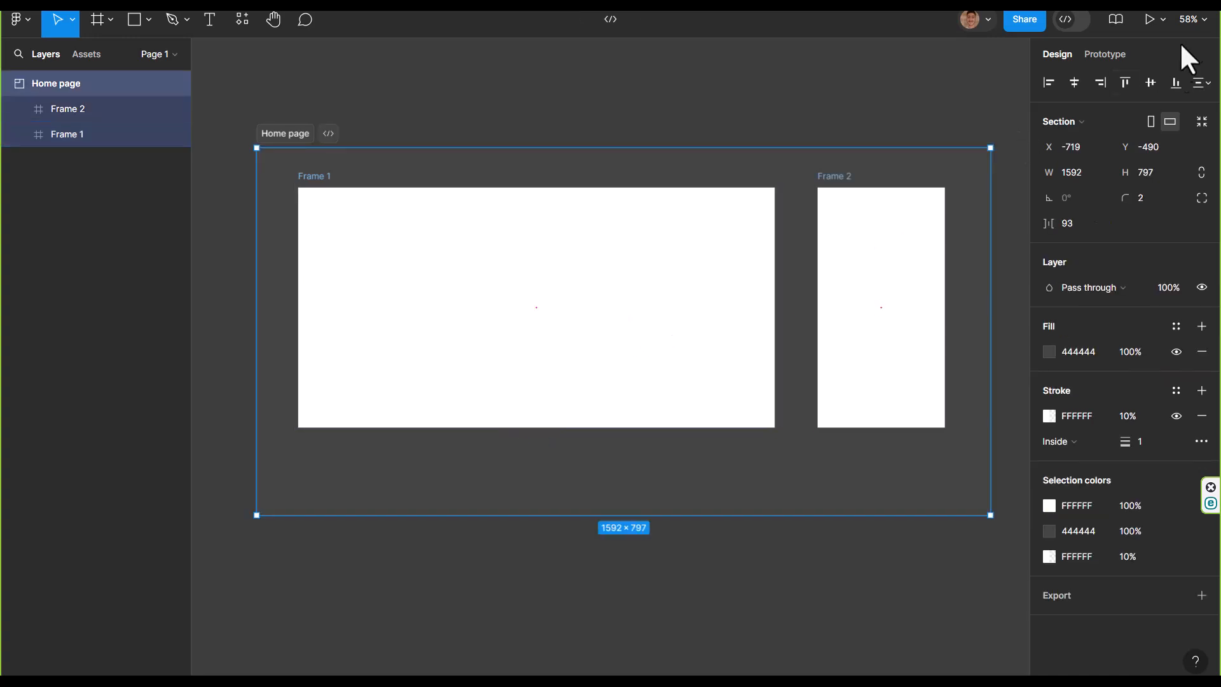
pyautogui.click(110, 21)
pyautogui.moveTo(1017, 111); pyautogui.dragTo(301, 527)
pyautogui.click(534, 563)
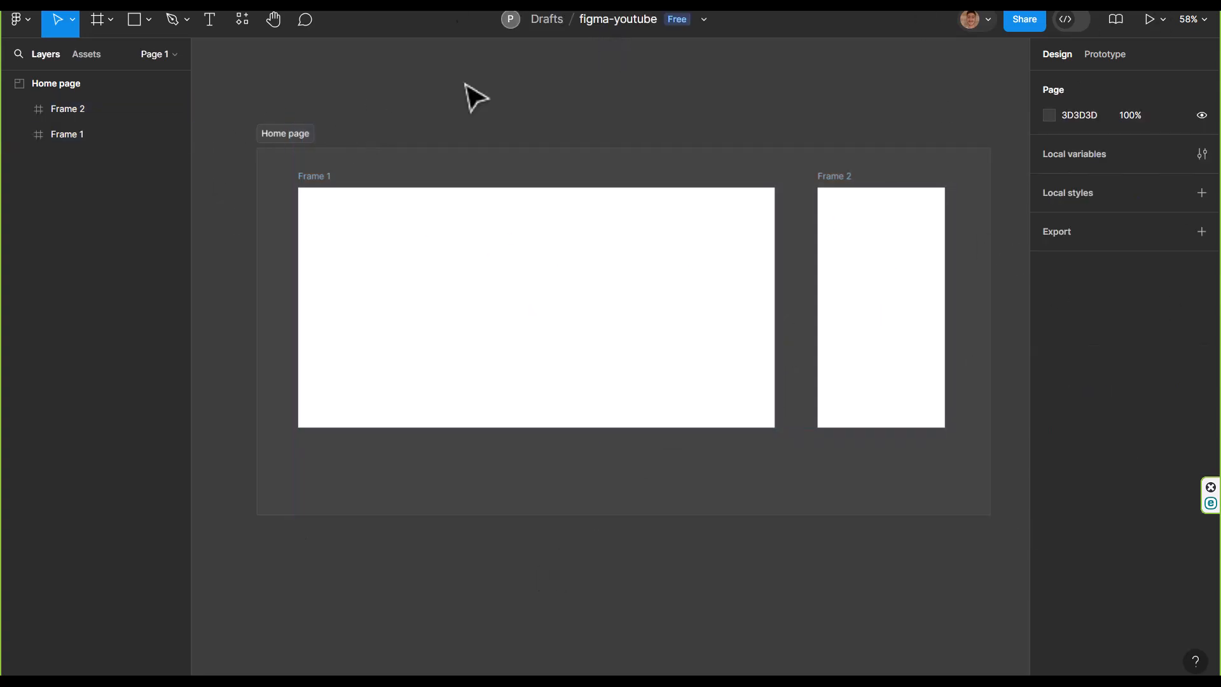
pyautogui.click(110, 20)
pyautogui.click(831, 281)
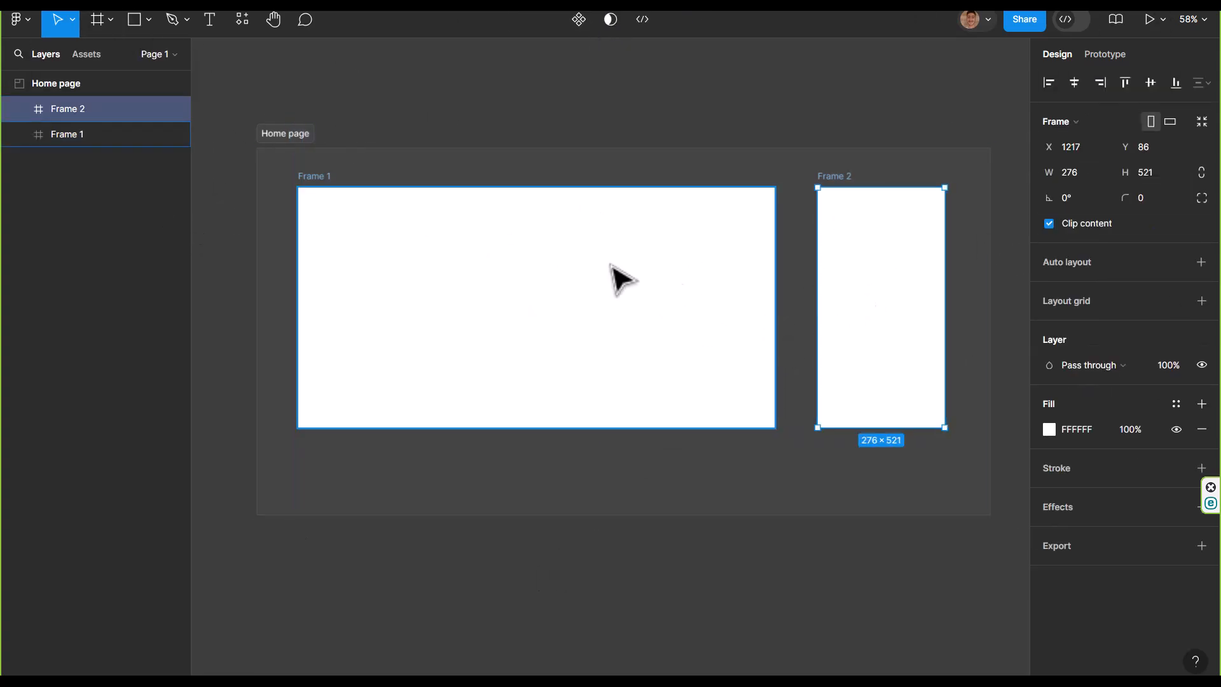
# Draw a star about 257 × 252 in the right half of Frame 1 and shift it slightly left
pyautogui.click(145, 20)
pyautogui.click(89, 153)
pyautogui.moveTo(636, 250); pyautogui.dragTo(755, 367)
pyautogui.moveTo(698, 322); pyautogui.dragTo(674, 326)
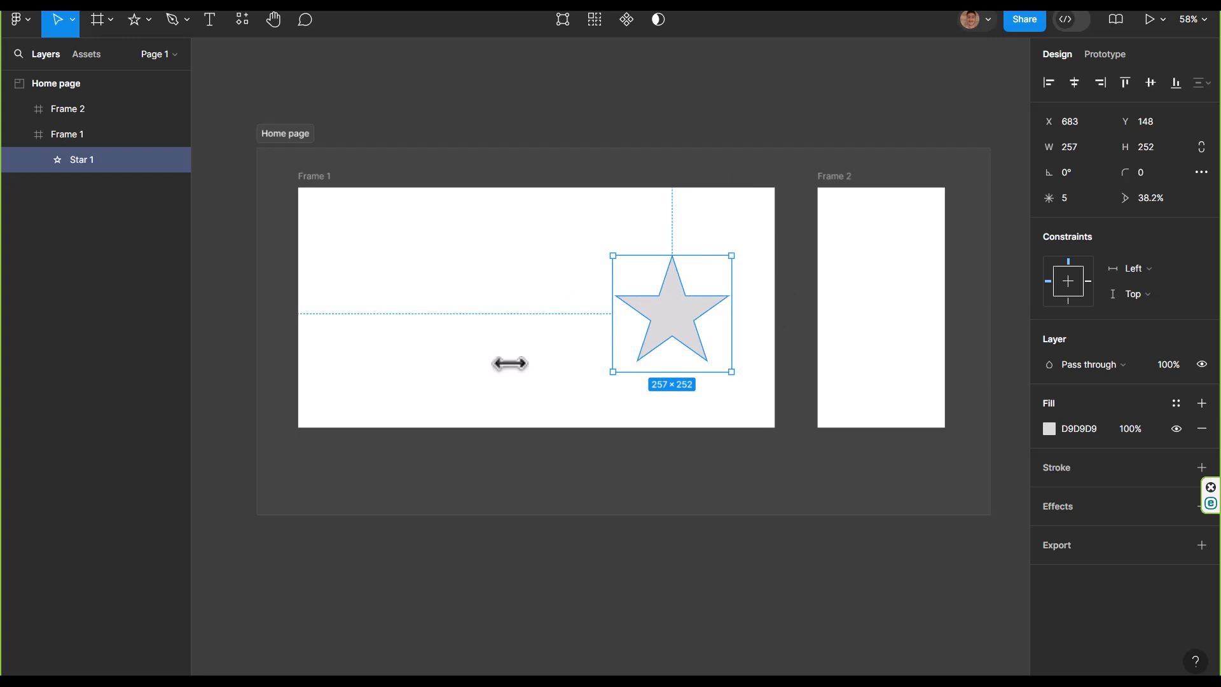
pyautogui.click(591, 311)
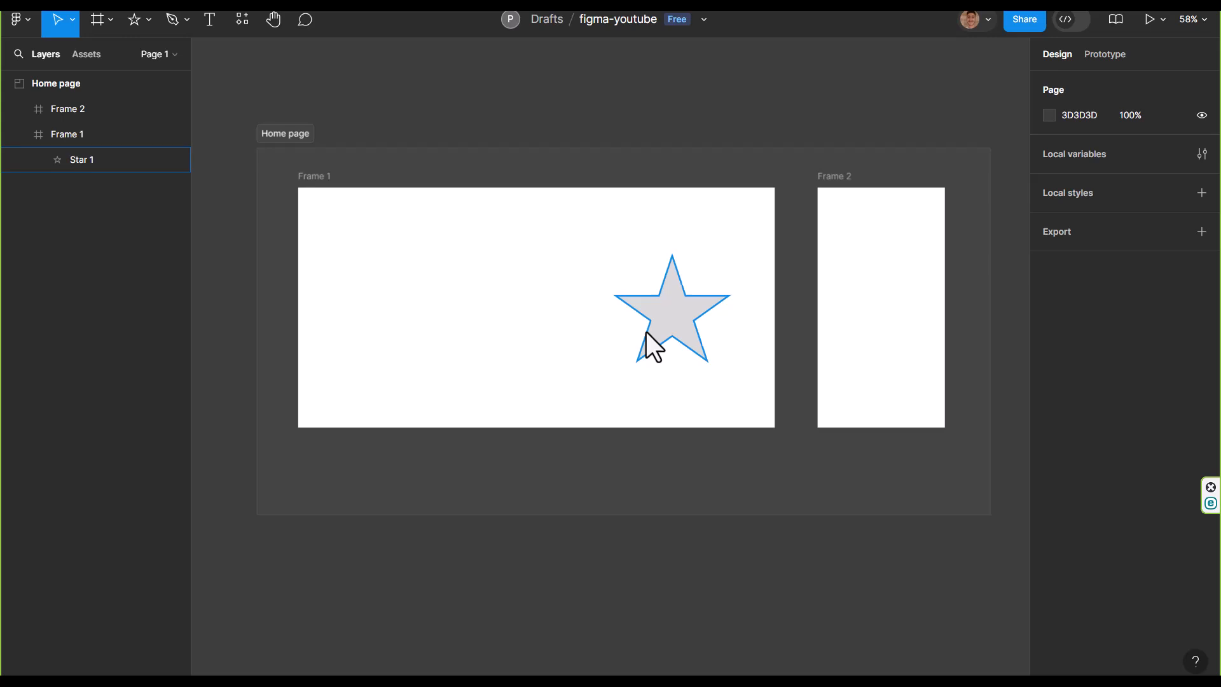
# Draw a slice about 356 × 331 around the star in Frame 1
pyautogui.click(112, 21)
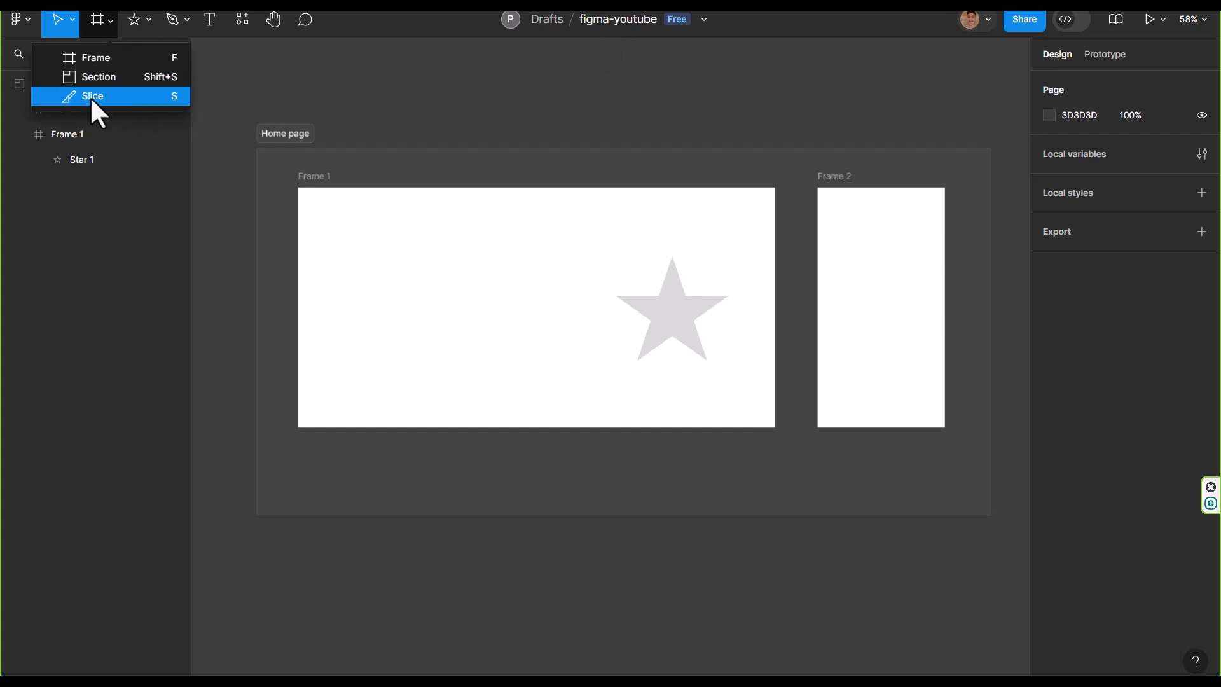
pyautogui.click(112, 96)
pyautogui.moveTo(588, 239); pyautogui.dragTo(754, 392)
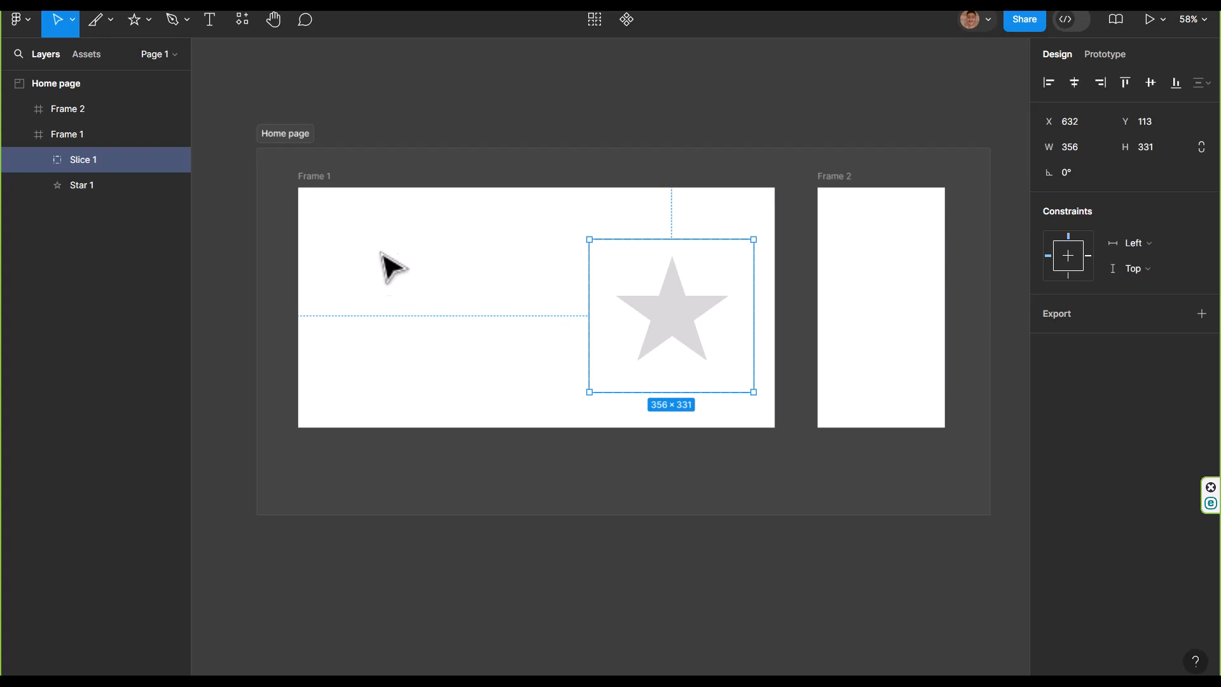
pyautogui.click(649, 452)
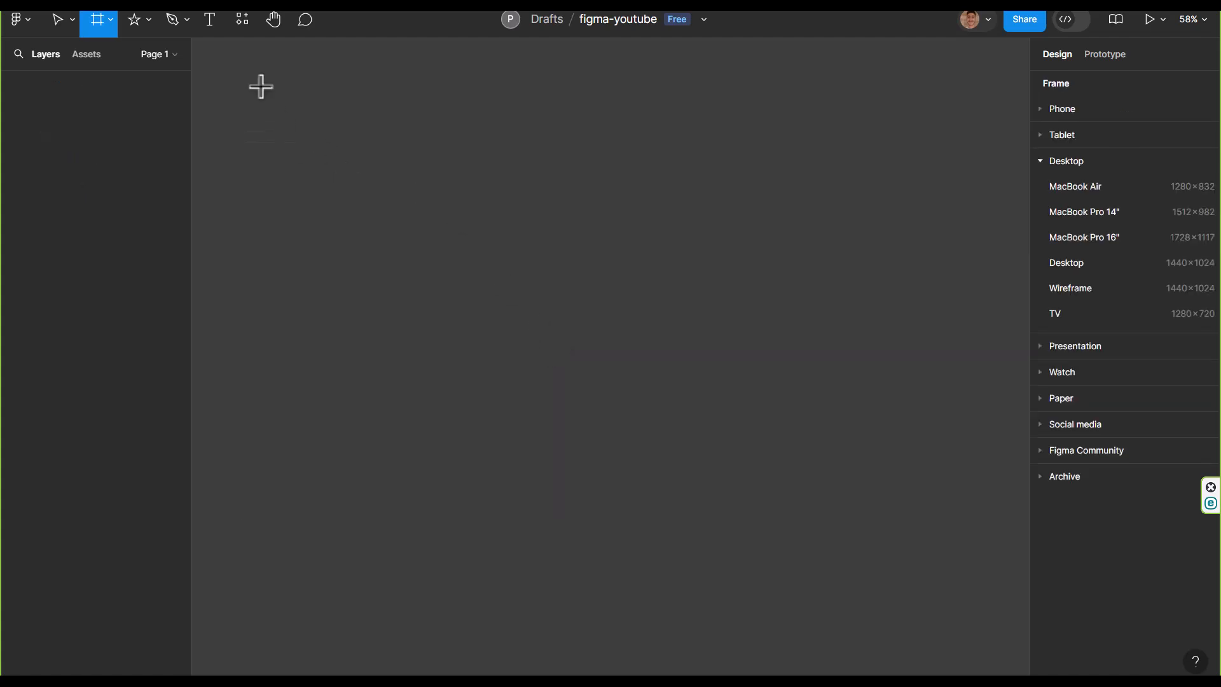
# Draw a rectangle about 701 × 618 on the empty canvas and a horizontal line about 833 long above it
pyautogui.click(147, 20)
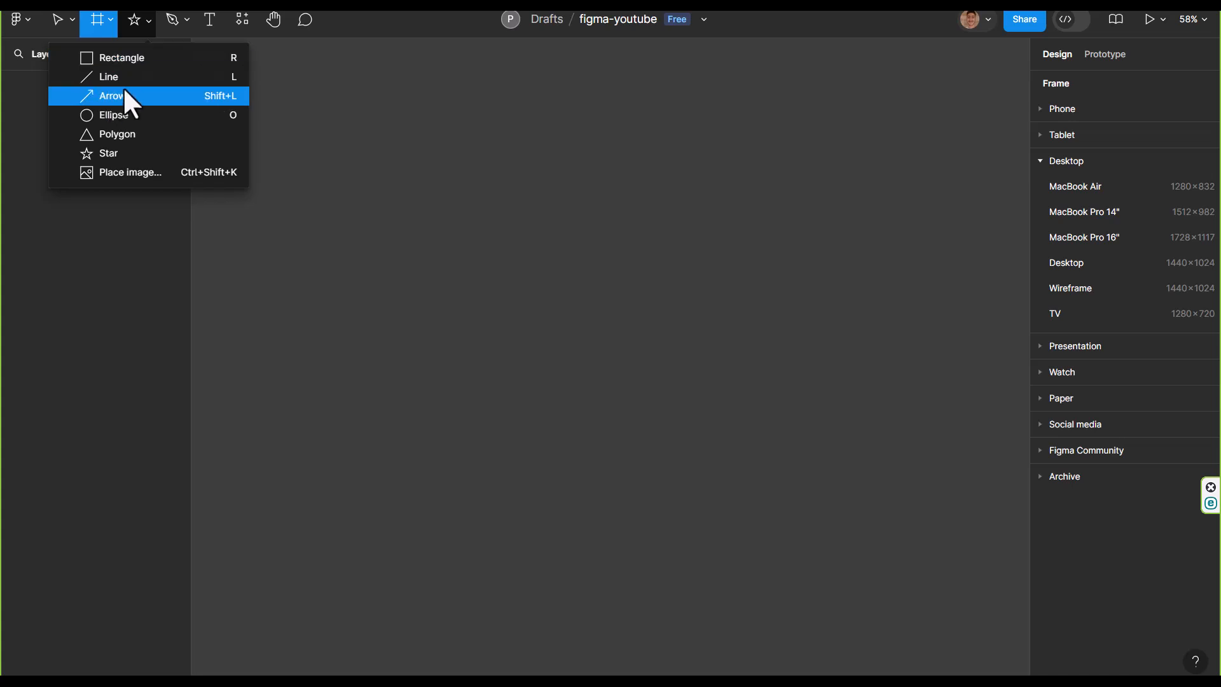
pyautogui.click(122, 58)
pyautogui.moveTo(470, 173)
pyautogui.mouseDown()
pyautogui.moveTo(564, 229)
pyautogui.moveTo(793, 457)
pyautogui.mouseUp()
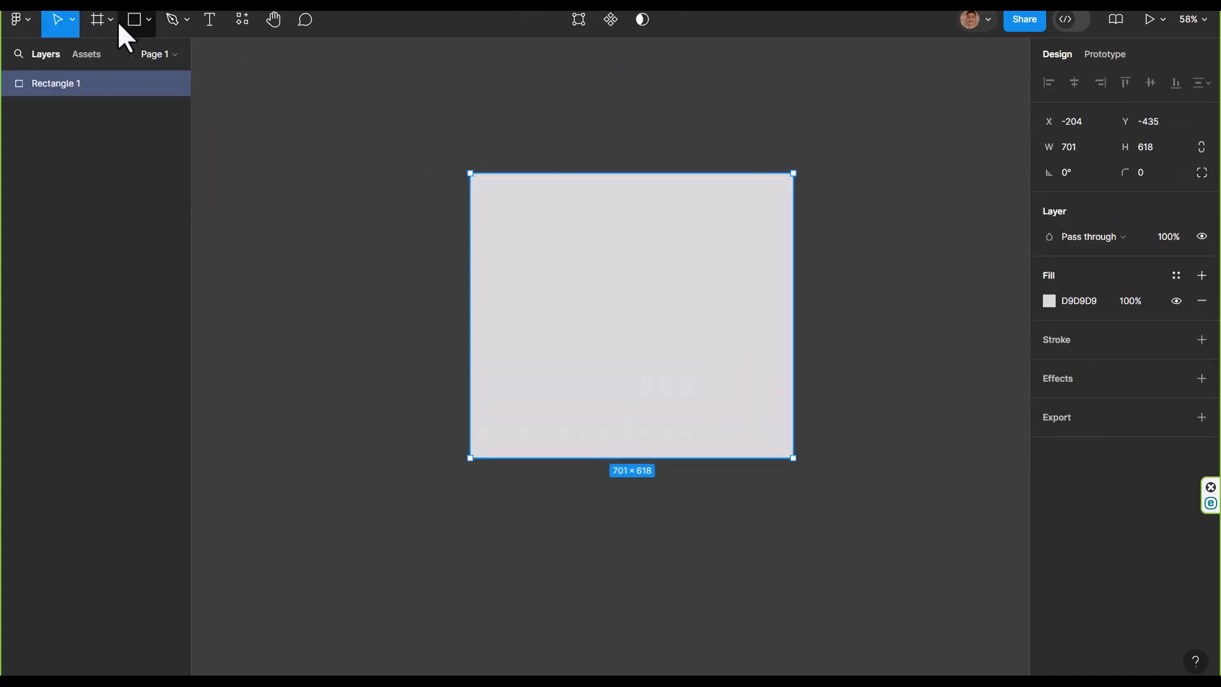
pyautogui.click(148, 19)
pyautogui.click(115, 78)
pyautogui.moveTo(433, 103)
pyautogui.mouseDown()
pyautogui.moveTo(674, 128)
pyautogui.moveTo(817, 102)
pyautogui.mouseUp()
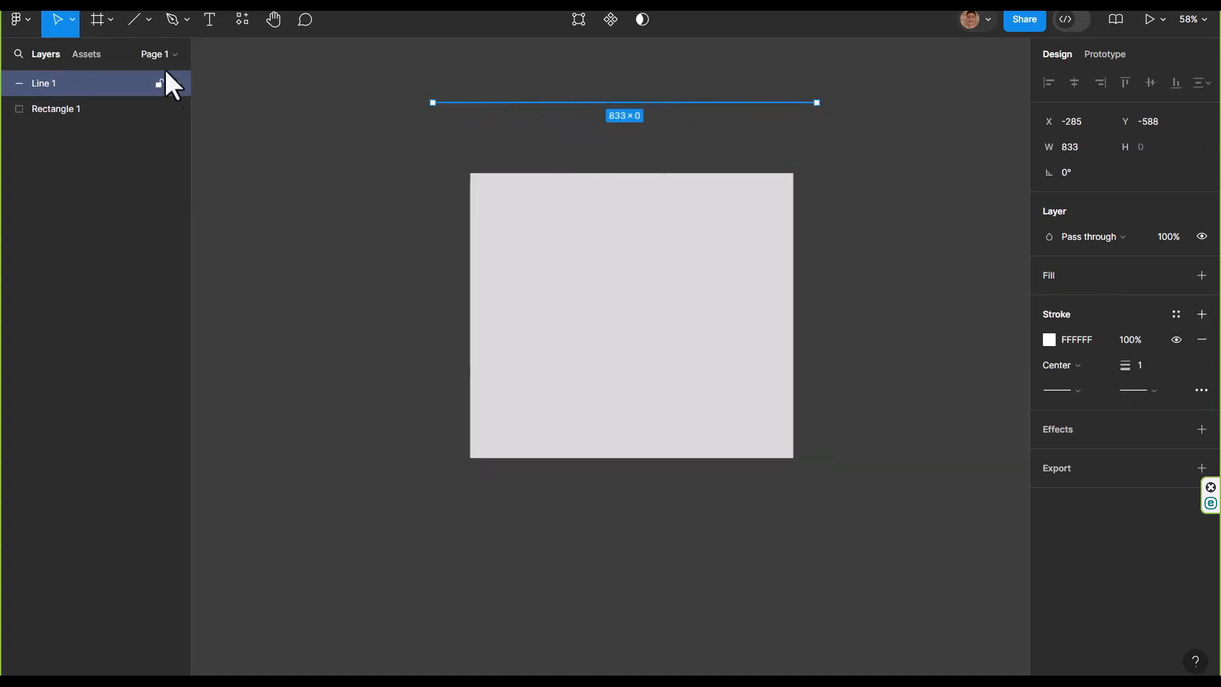
pyautogui.click(148, 20)
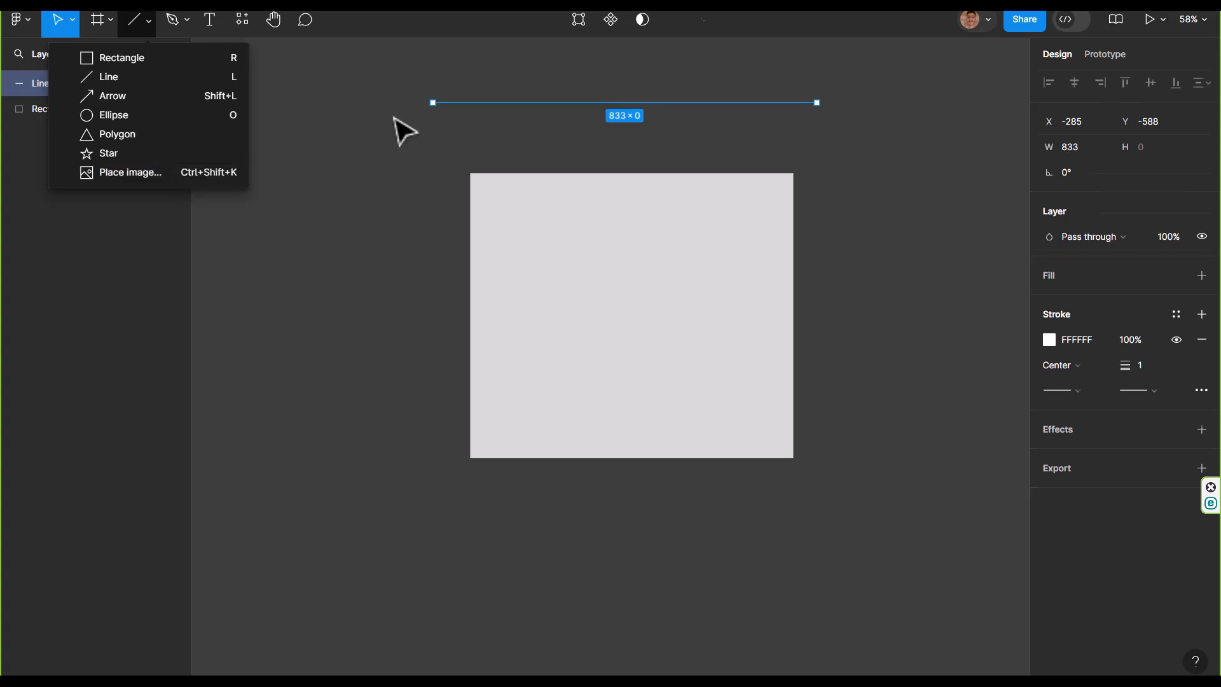
pyautogui.click(136, 20)
# Draw a freehand looping Pencil stroke over and around the rectangle
pyautogui.click(186, 21)
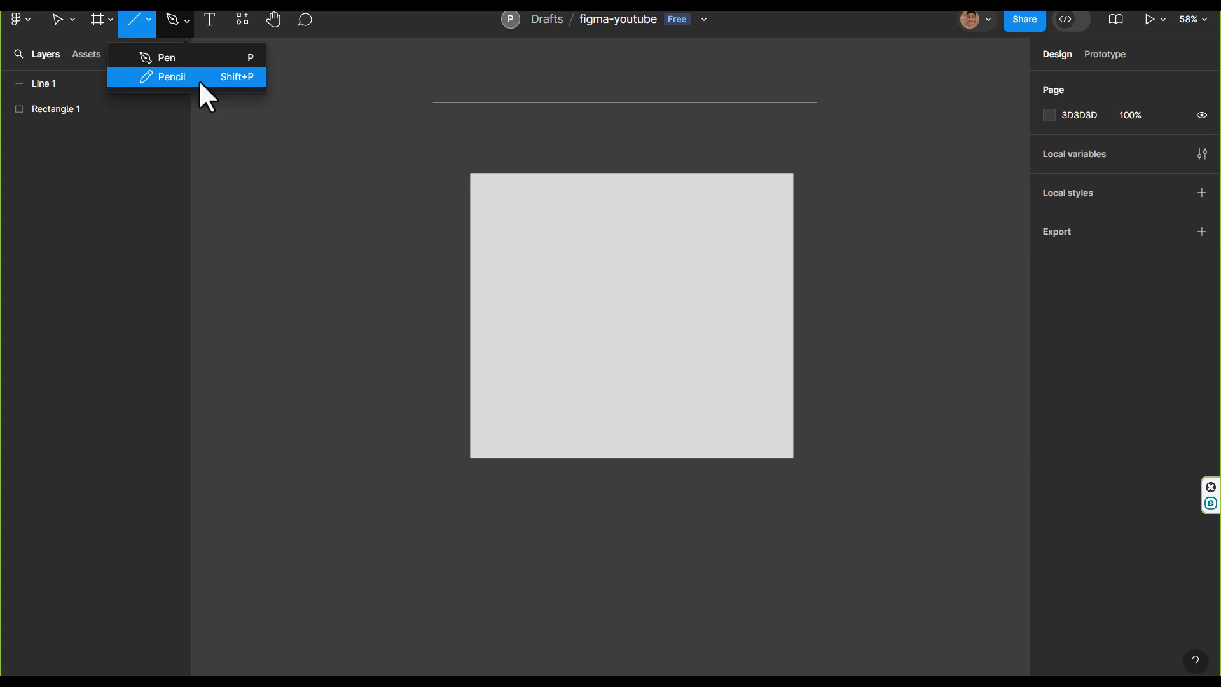
pyautogui.click(164, 58)
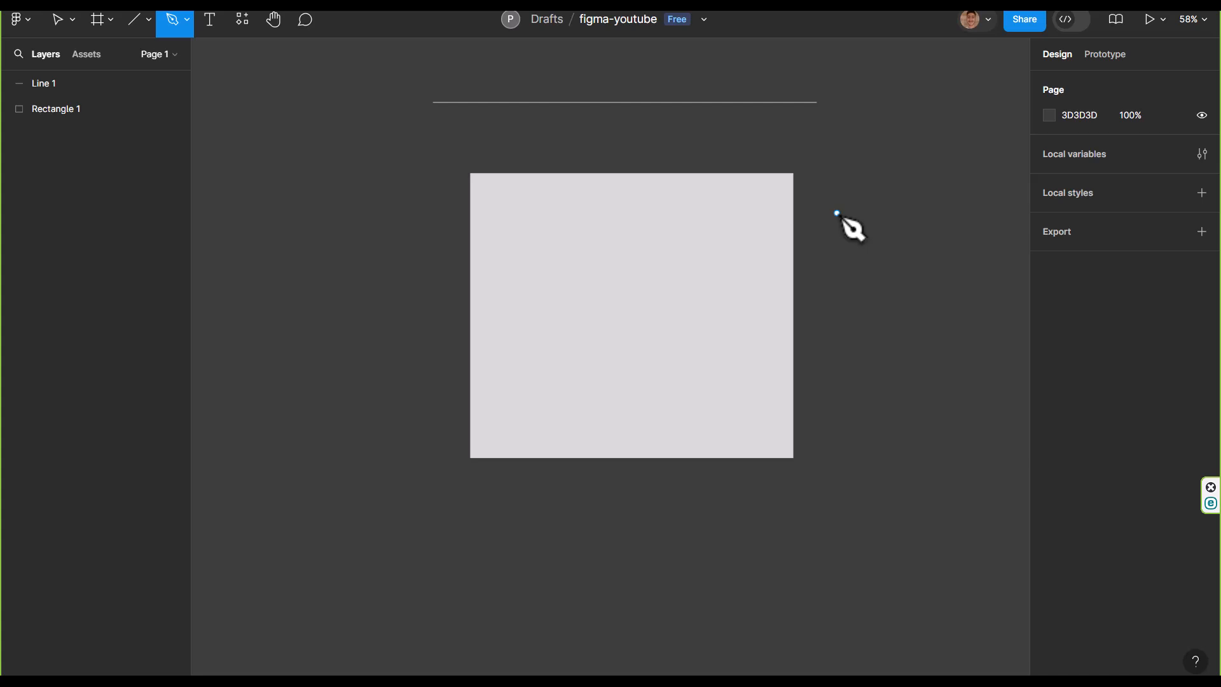
pyautogui.scroll(-3, 859, 254)
pyautogui.scroll(5, 859, 281)
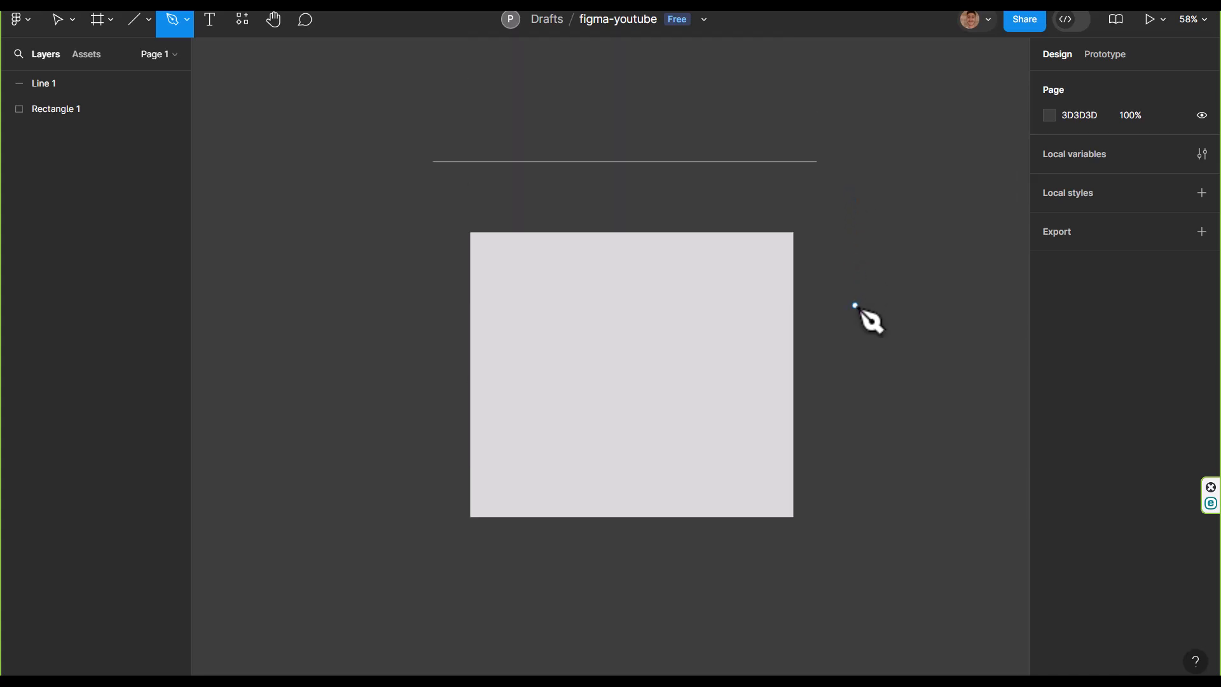
pyautogui.press('space')
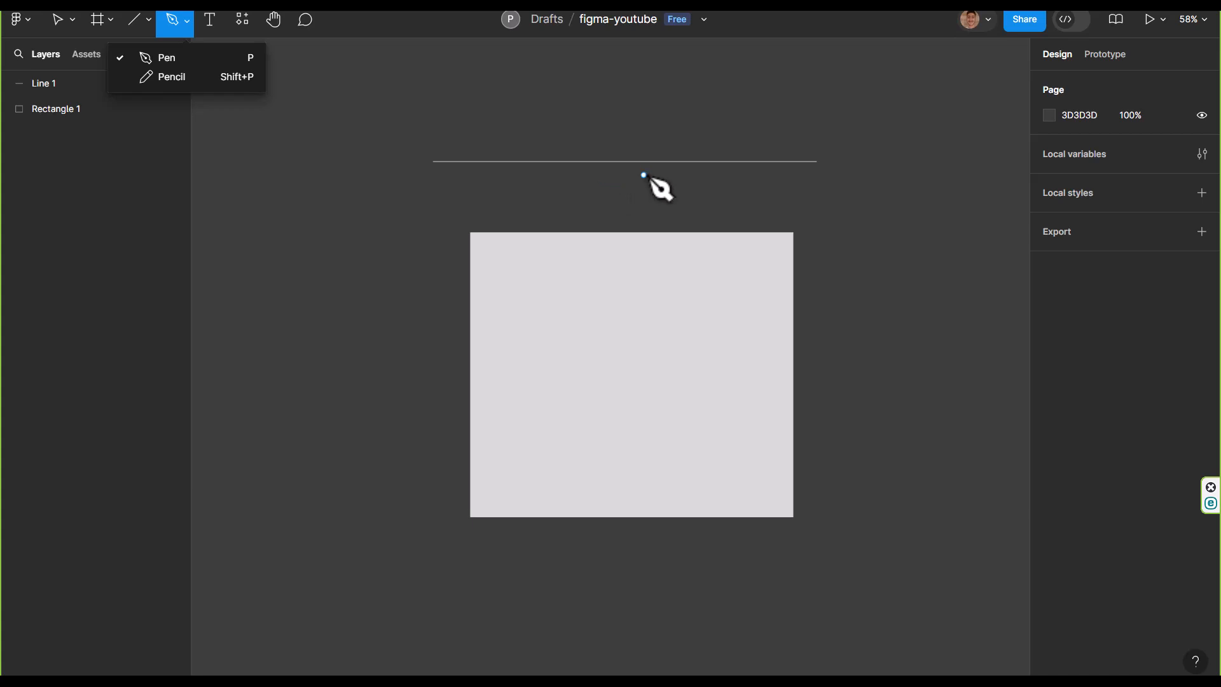
pyautogui.click(164, 77)
pyautogui.moveTo(575, 203)
pyautogui.mouseDown()
pyautogui.moveTo(894, 221)
pyautogui.moveTo(725, 416)
pyautogui.moveTo(528, 500)
pyautogui.moveTo(415, 364)
pyautogui.moveTo(641, 295)
pyautogui.moveTo(790, 312)
pyautogui.mouseUp()
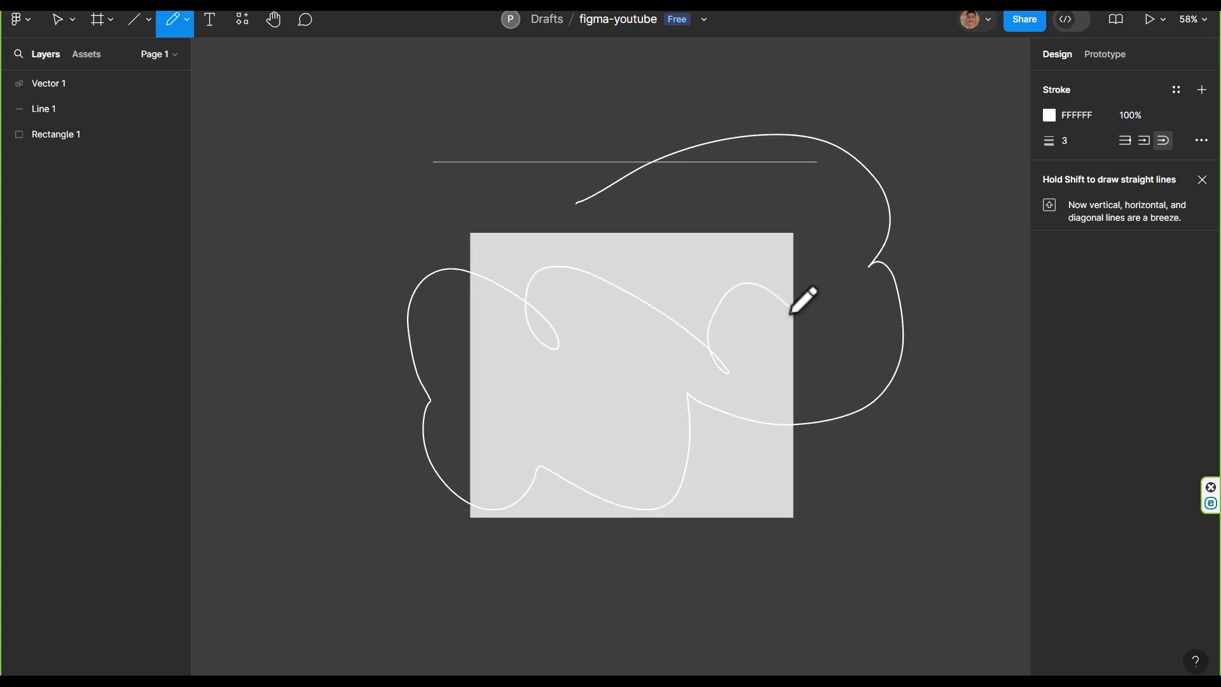
# Draw an open zigzag path with the Pen tool near the horizontal line, curving its last segment, and finish the path
pyautogui.click(190, 20)
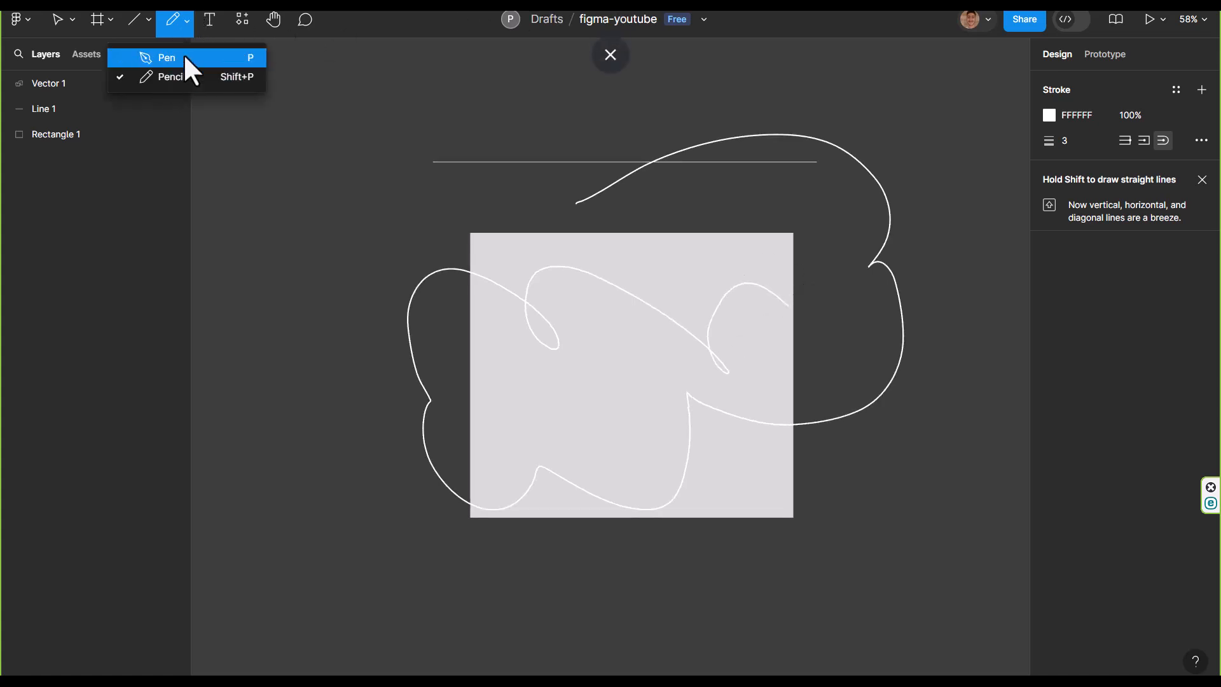
pyautogui.click(183, 57)
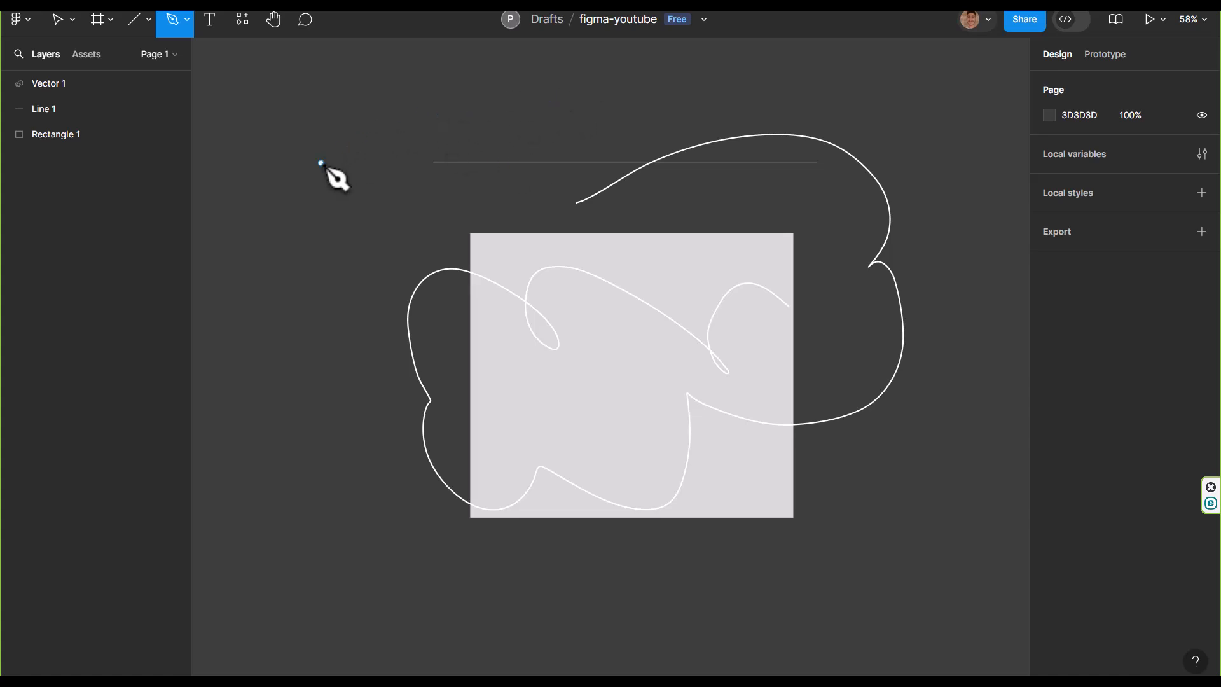
pyautogui.click(321, 163)
pyautogui.click(431, 76)
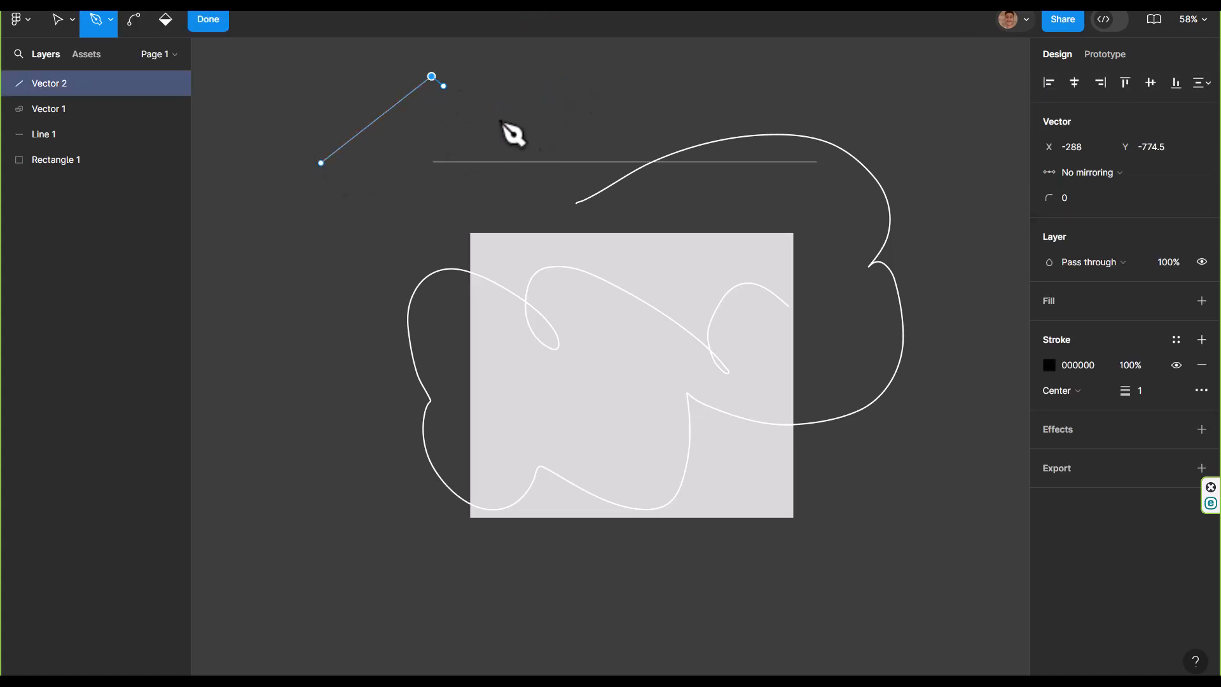
pyautogui.click(471, 127)
pyautogui.moveTo(596, 84); pyautogui.dragTo(667, 174)
pyautogui.press('Escape')
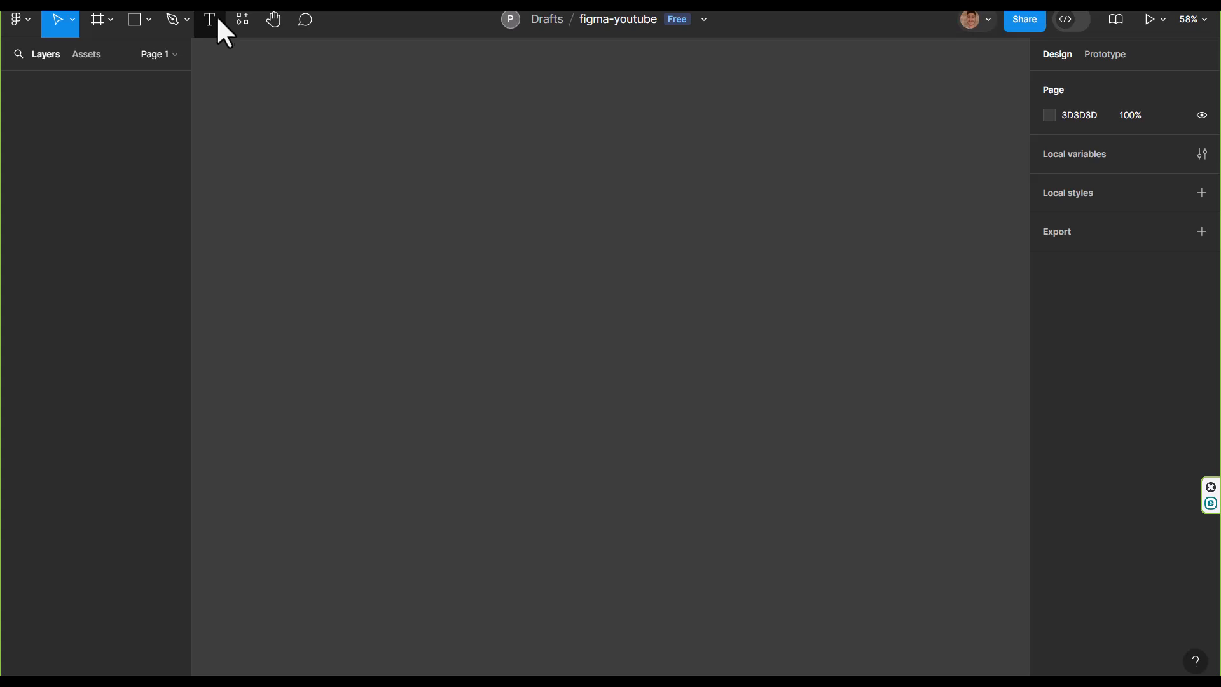
# Add a frame from the Desktop preset sized 1440 × 1024
pyautogui.click(210, 19)
pyautogui.click(130, 21)
pyautogui.click(97, 20)
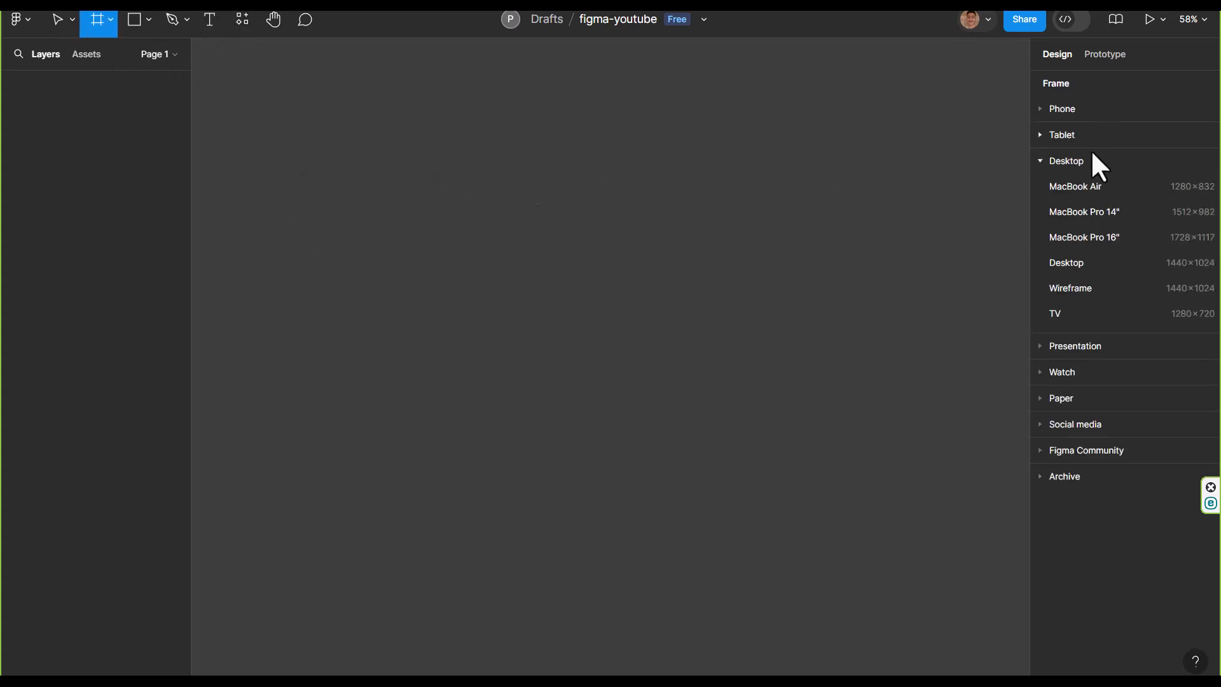
pyautogui.click(1067, 264)
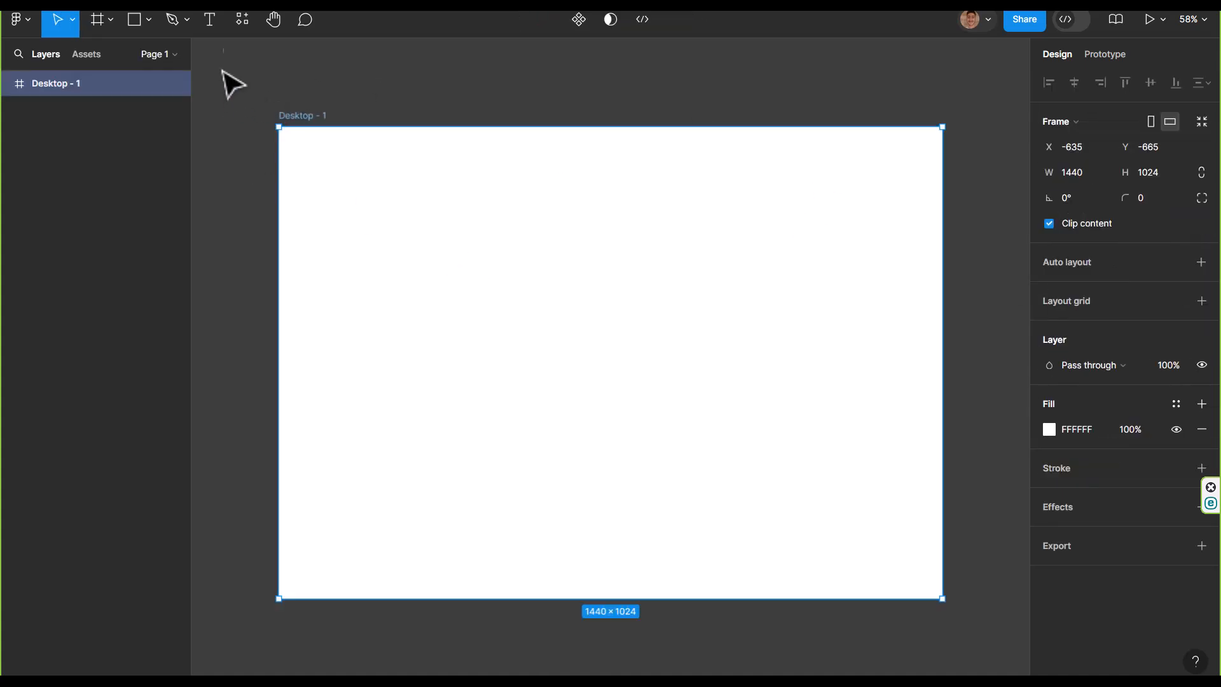
# Draw a wide rectangle in the middle of the Desktop frame, leaving a white margin on all sides
pyautogui.click(149, 20)
pyautogui.click(111, 58)
pyautogui.moveTo(359, 215); pyautogui.dragTo(852, 494)
pyautogui.click(415, 175)
# Add the text onlineabedini over the rectangle and move it to X 419, Y 436
pyautogui.click(209, 20)
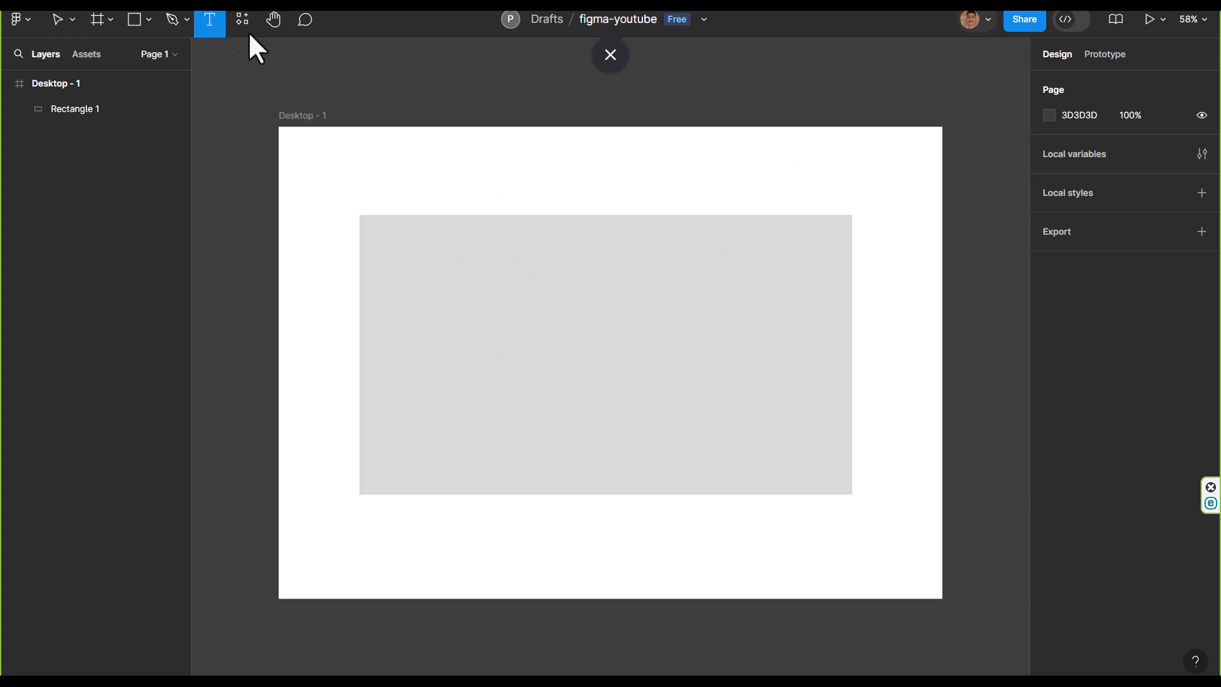
pyautogui.click(499, 327)
pyautogui.write('خىمهىث')
pyautogui.hotkey('ctrl', 'a')
pyautogui.press('BackSpace')
pyautogui.write('onlineabedini')
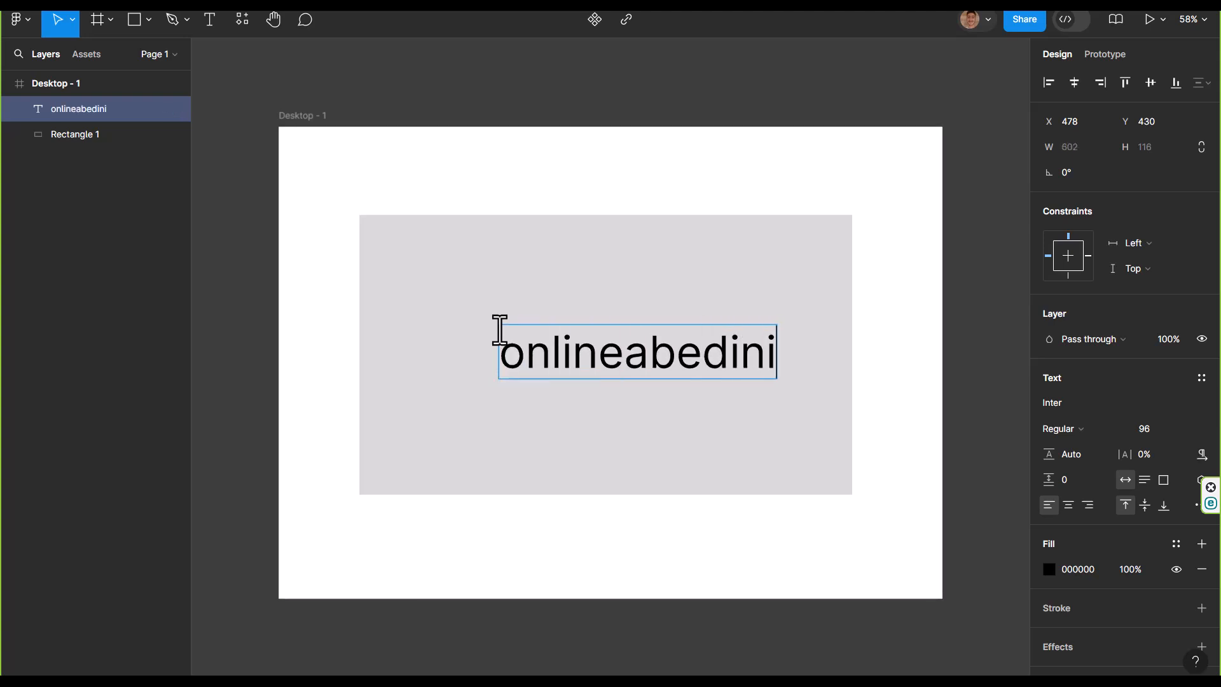
pyautogui.press('Escape')
pyautogui.moveTo(642, 373)
pyautogui.mouseDown()
pyautogui.moveTo(608, 373)
pyautogui.moveTo(622, 368)
pyautogui.mouseUp()
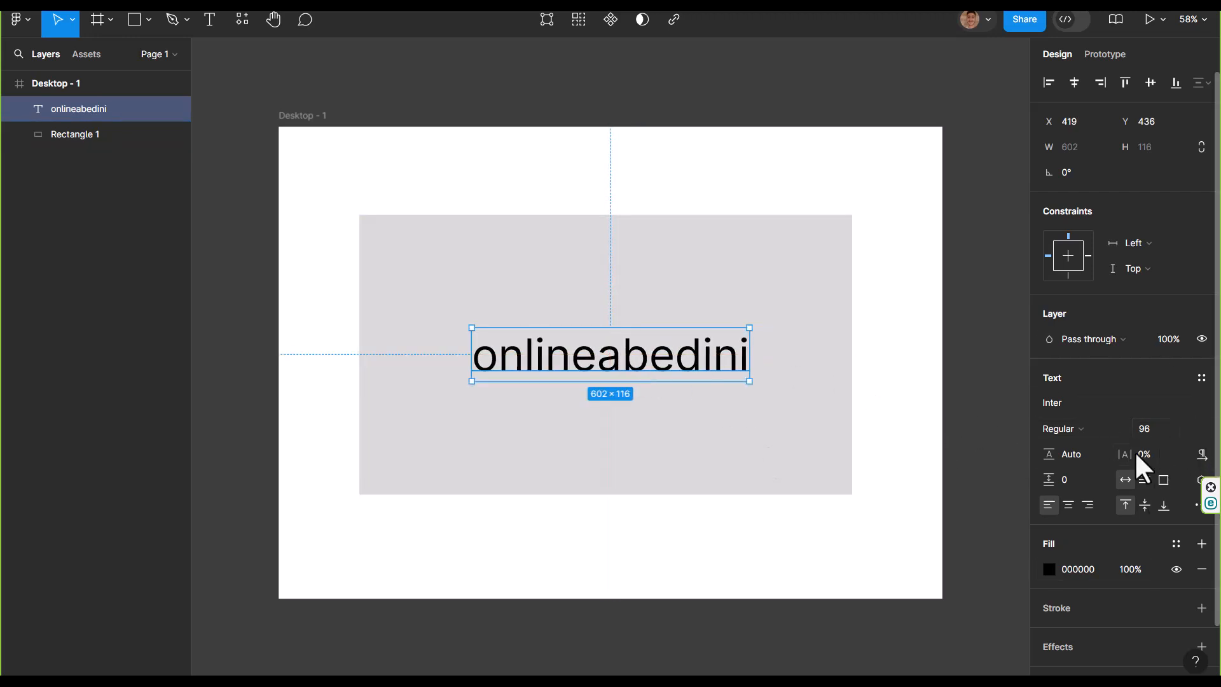
# Set the onlineabedini text's font weight to Bold
pyautogui.click(1117, 429)
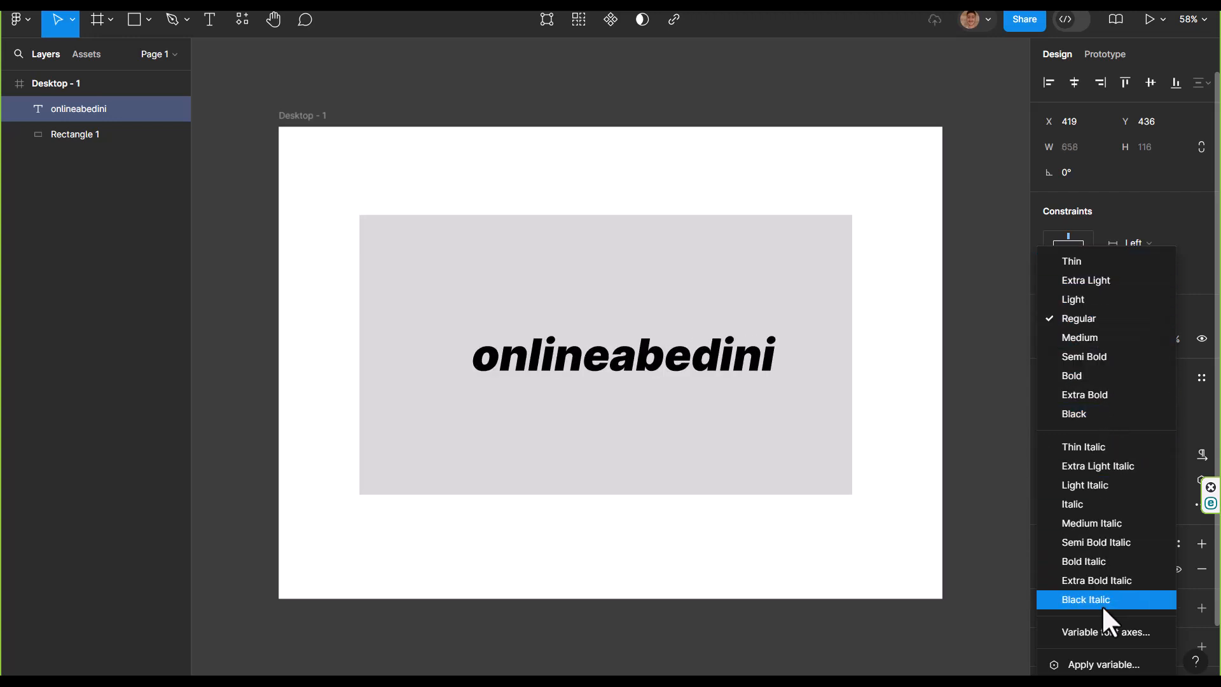
pyautogui.click(1093, 376)
pyautogui.click(955, 358)
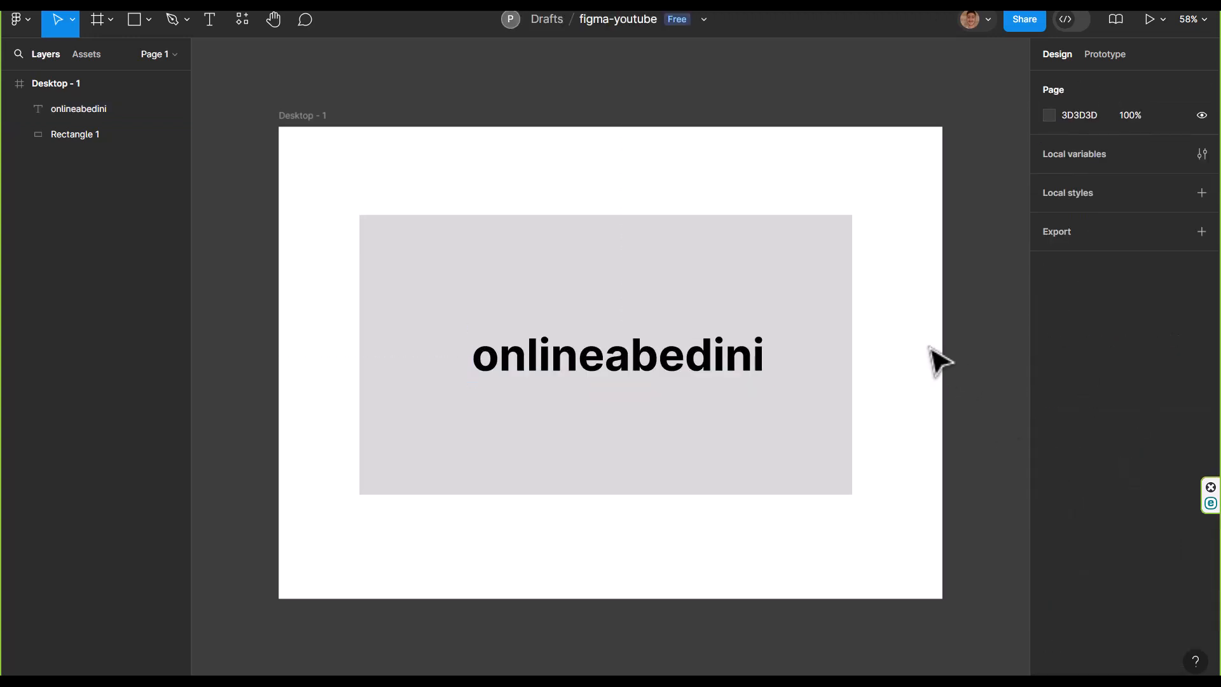
# View the Components resources, and pan the canvas around the Desktop frame with the Hand tool
pyautogui.click(240, 19)
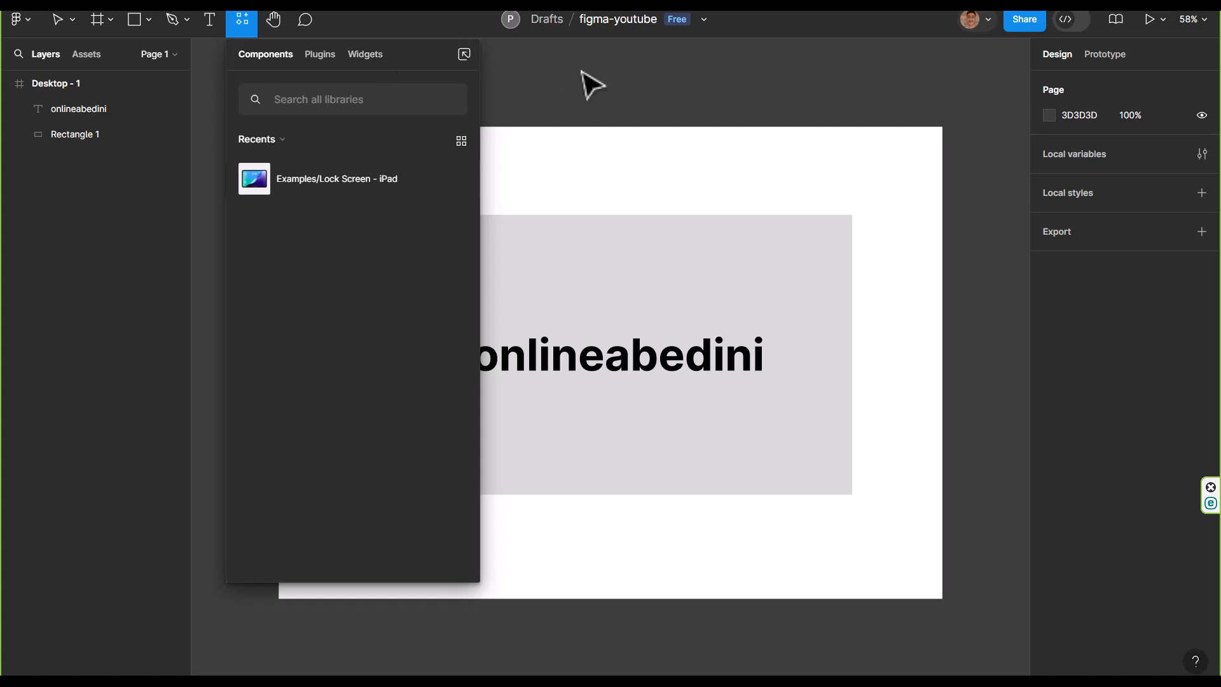
pyautogui.press('Escape')
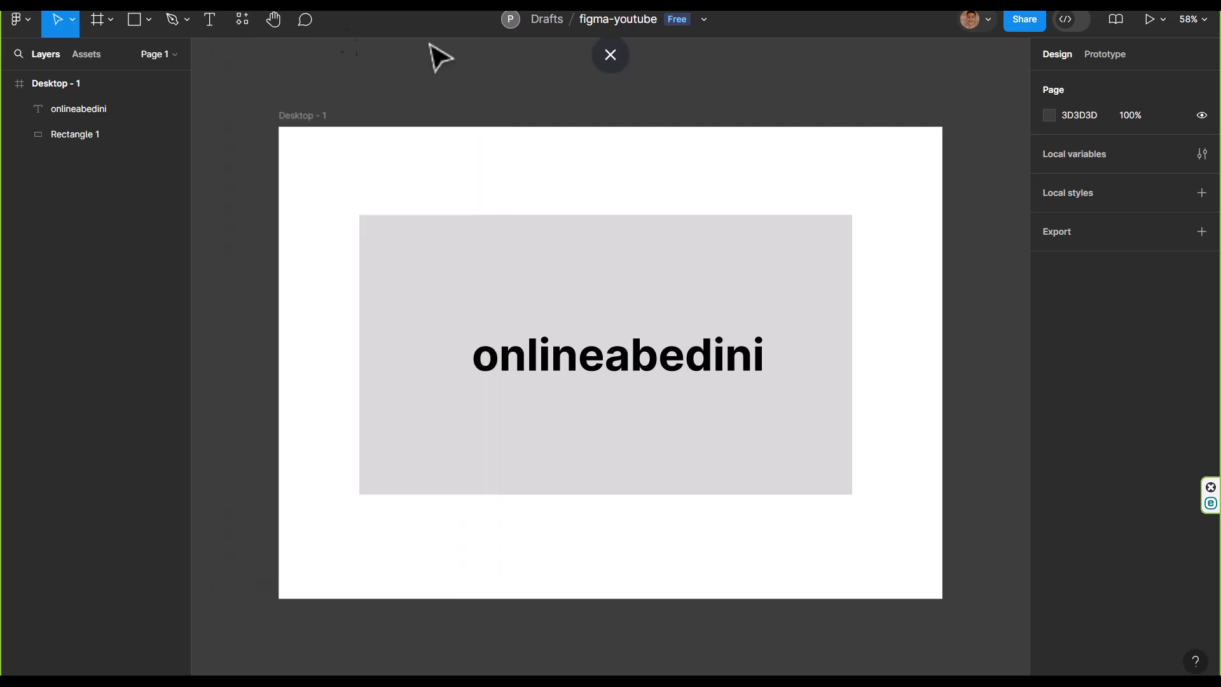
pyautogui.click(274, 21)
pyautogui.moveTo(523, 200); pyautogui.dragTo(460, 237)
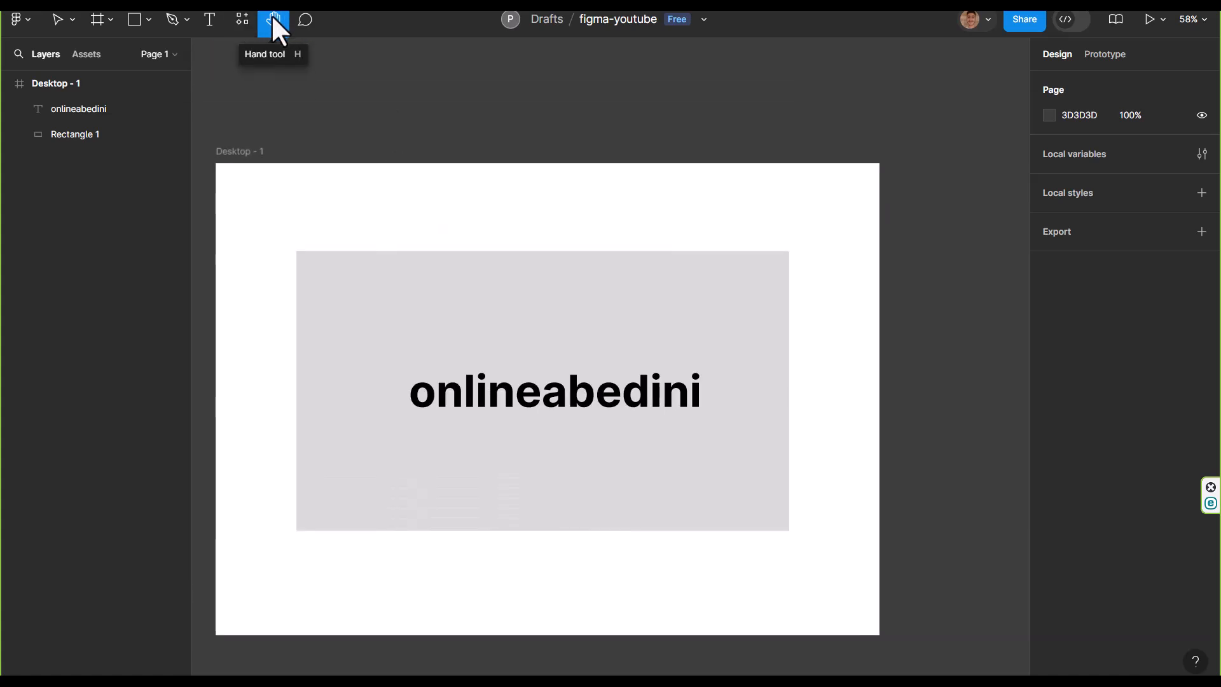
pyautogui.moveTo(690, 193); pyautogui.dragTo(749, 170)
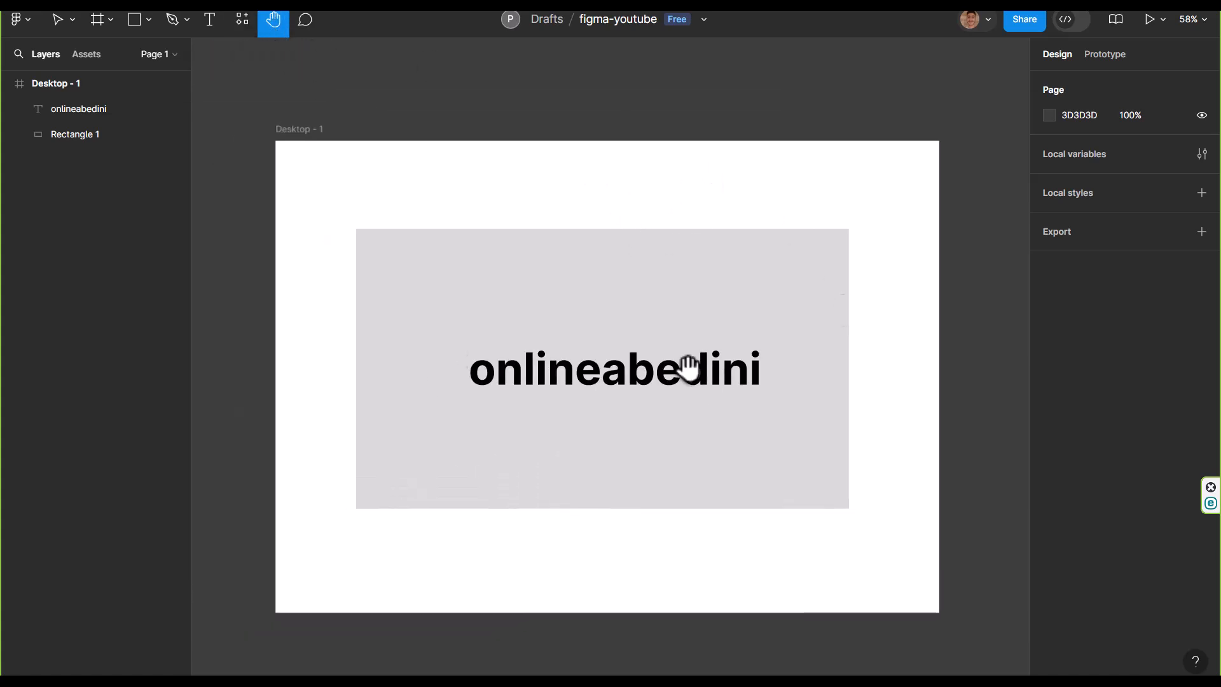
pyautogui.moveTo(880, 349)
pyautogui.mouseDown()
pyautogui.moveTo(804, 295)
pyautogui.moveTo(942, 335)
pyautogui.moveTo(874, 373)
pyautogui.mouseUp()
pyautogui.moveTo(722, 288); pyautogui.dragTo(747, 247)
pyautogui.moveTo(635, 161); pyautogui.dragTo(599, 160)
pyautogui.moveTo(712, 178); pyautogui.dragTo(651, 191)
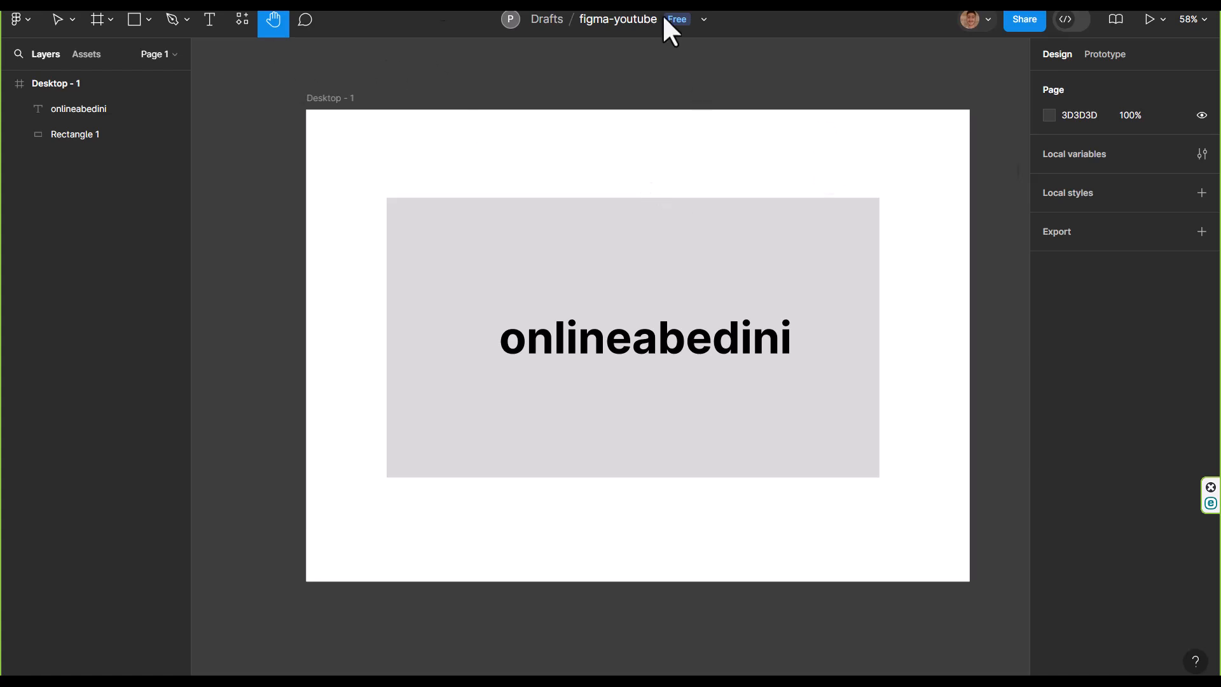
pyautogui.moveTo(673, 137); pyautogui.dragTo(631, 180)
pyautogui.moveTo(796, 382); pyautogui.dragTo(792, 357)
# Post the comment "Follow me" at the grey rectangle's upper-right corner
pyautogui.click(306, 24)
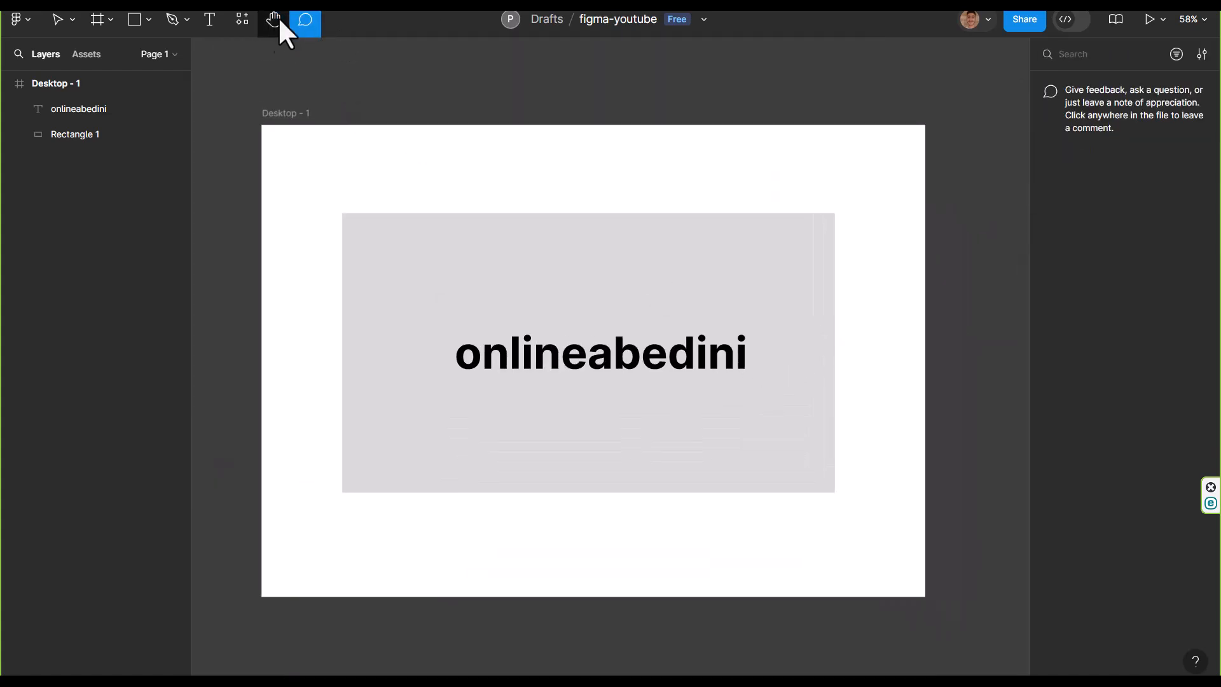
pyautogui.click(839, 212)
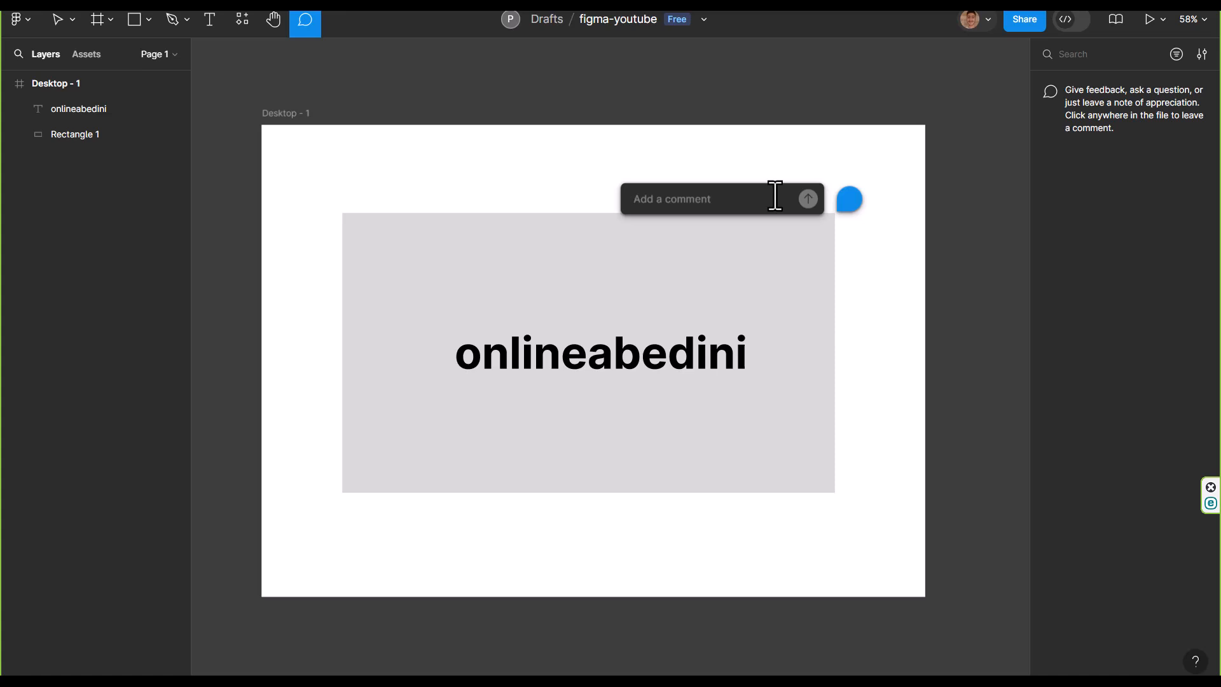
pyautogui.write('ا')
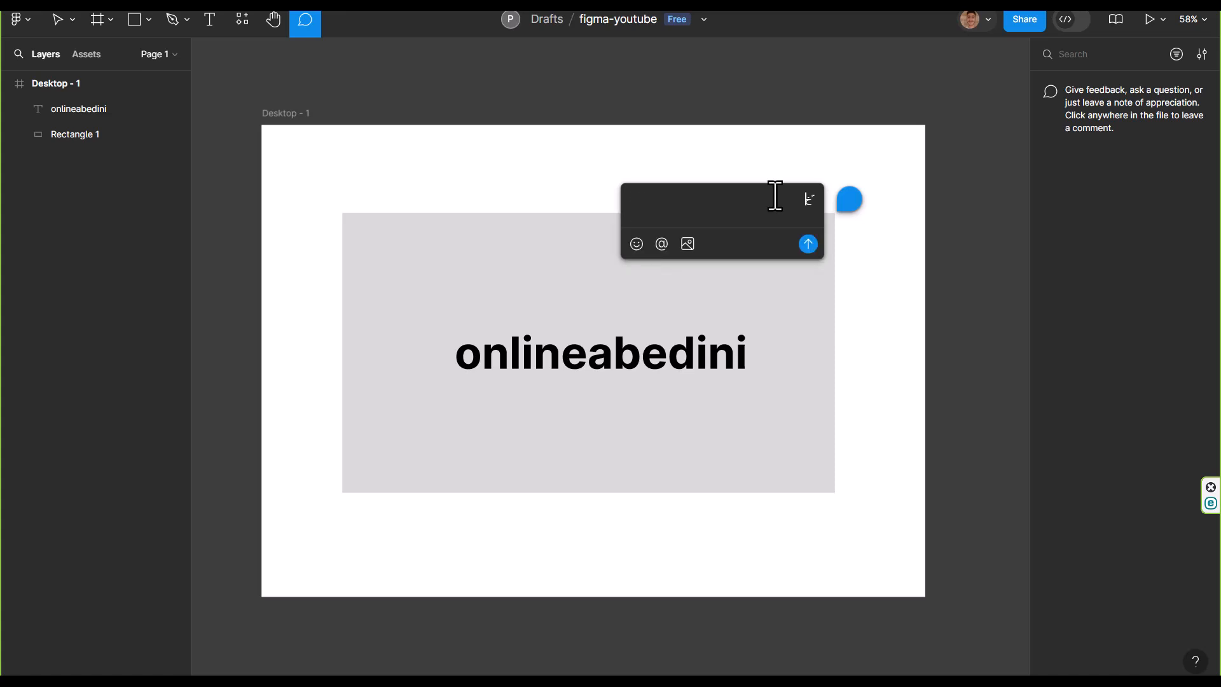
pyautogui.press('BackSpace')
pyautogui.write('Follow me')
pyautogui.hotkey('ctrl', 'a')
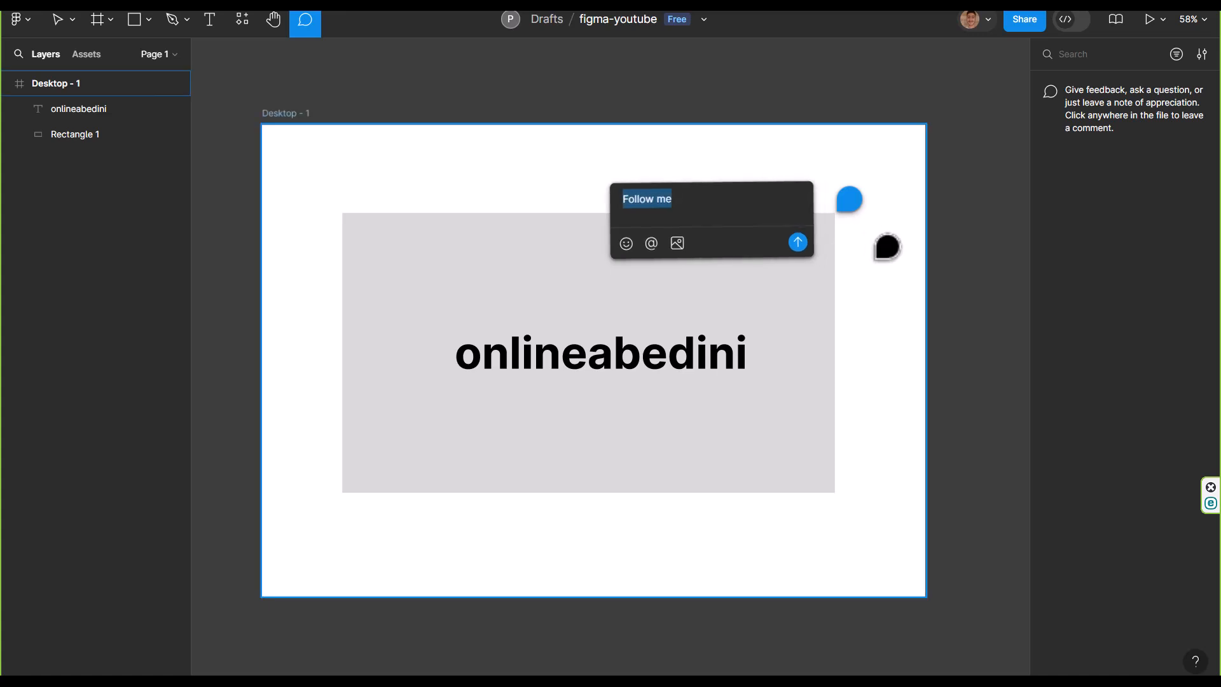
pyautogui.click(805, 248)
pyautogui.press('Escape')
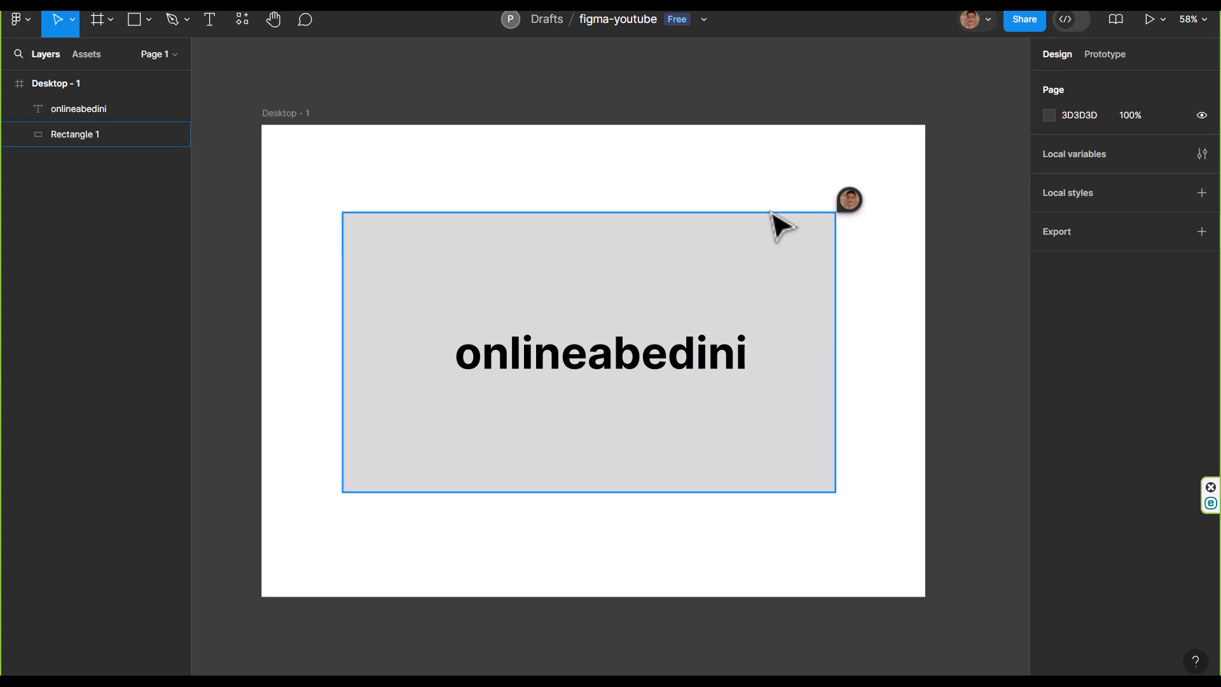
pyautogui.scroll(-2, 779, 225)
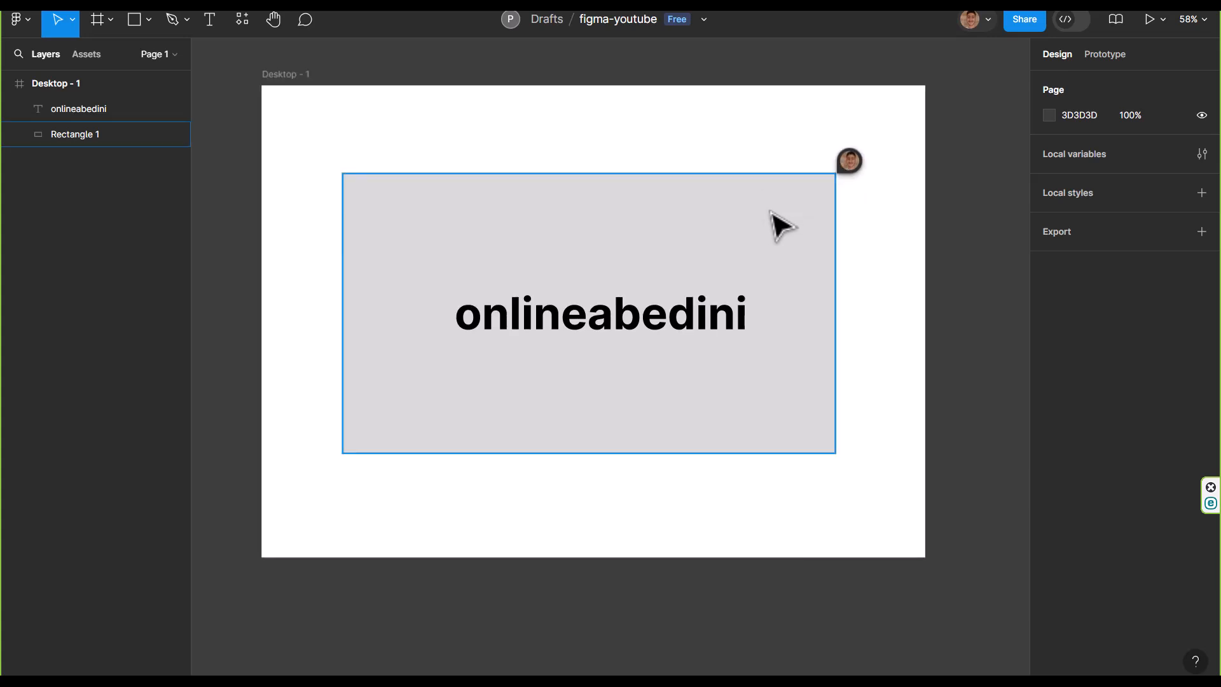
pyautogui.click(661, 330)
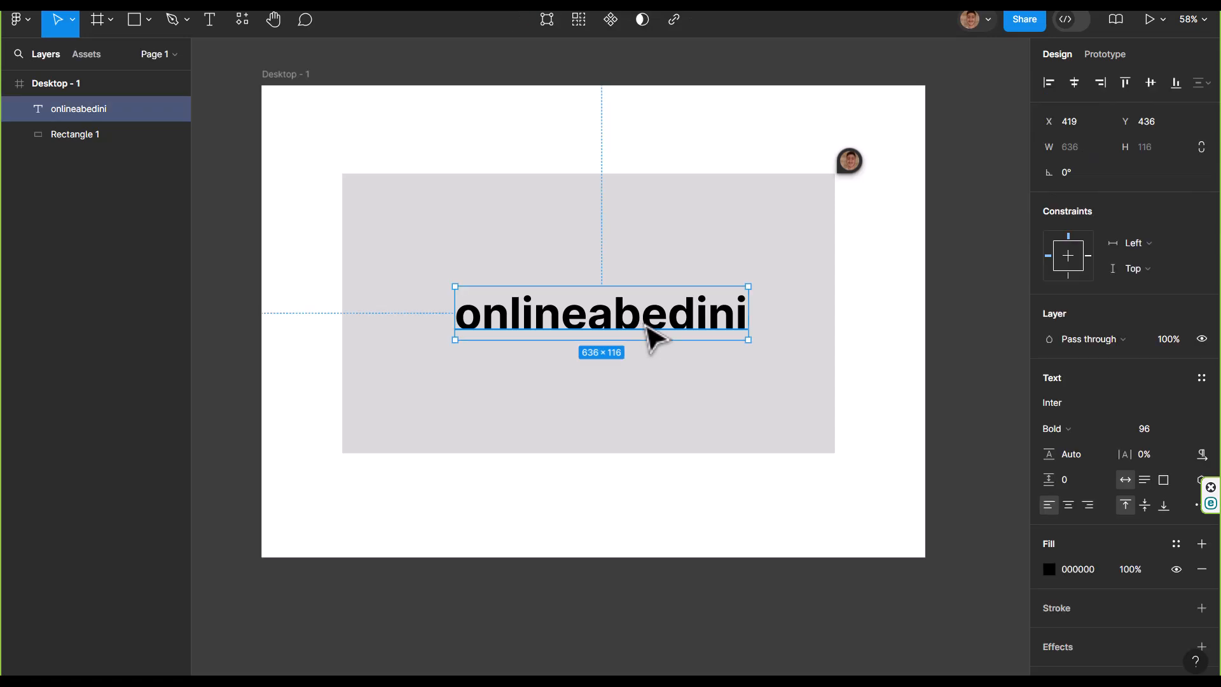
pyautogui.click(941, 303)
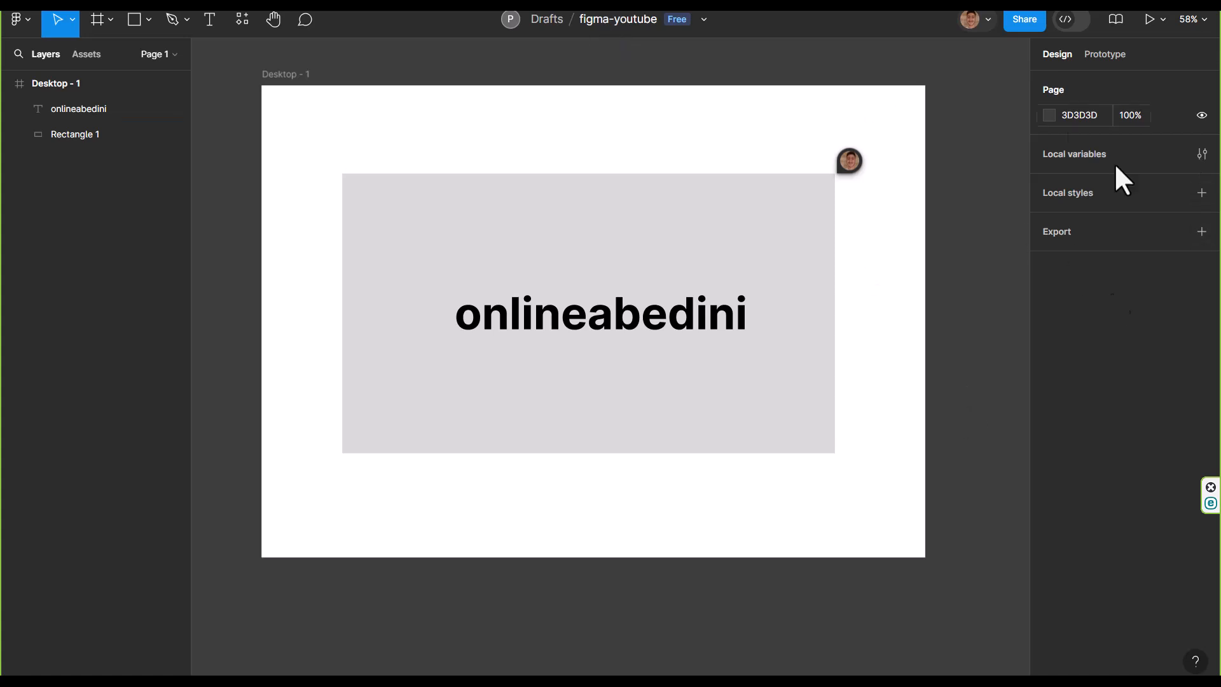
pyautogui.click(638, 331)
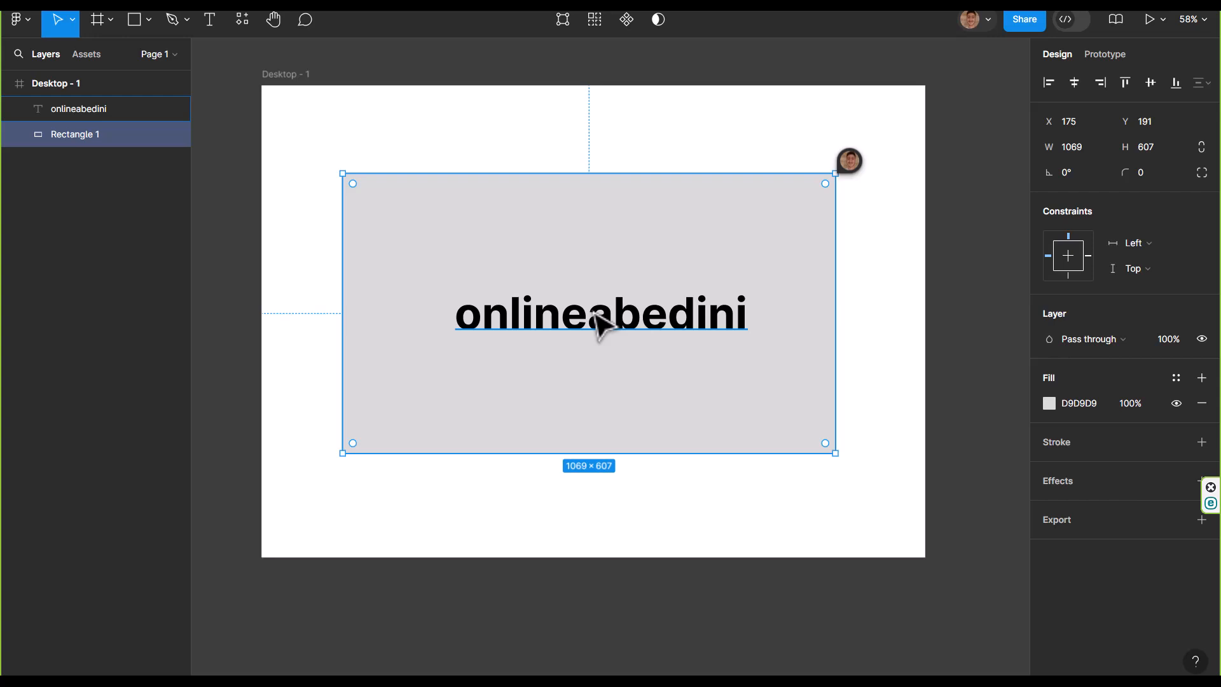
pyautogui.press('Escape')
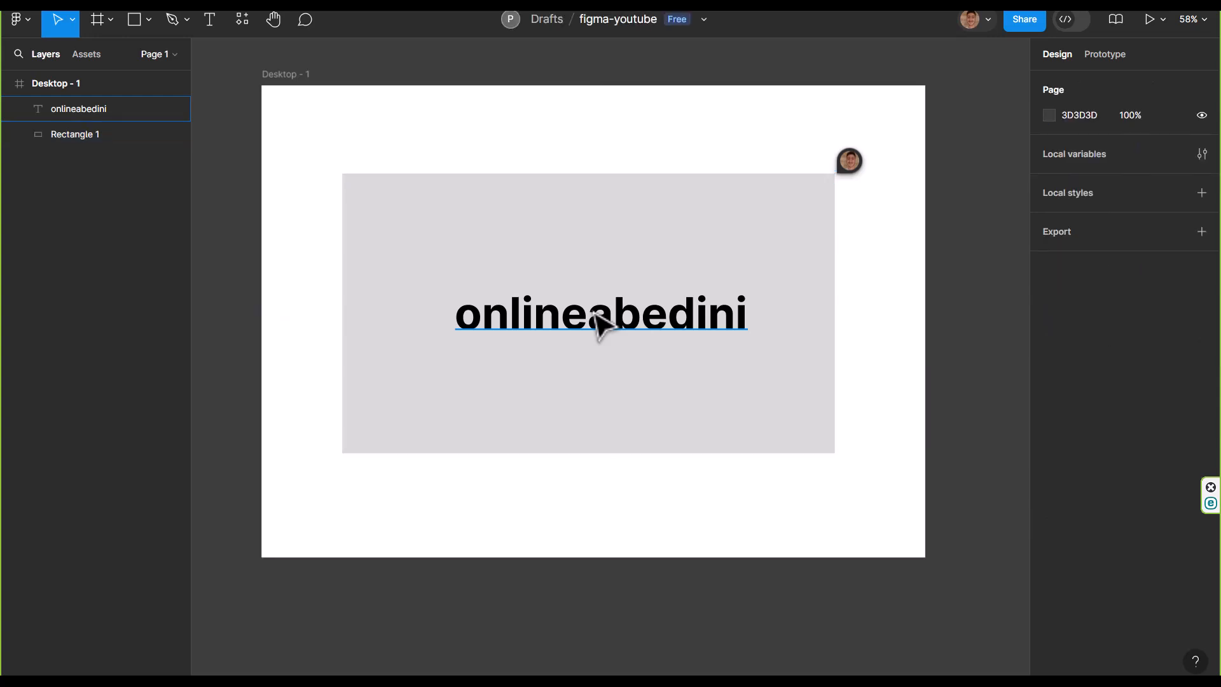